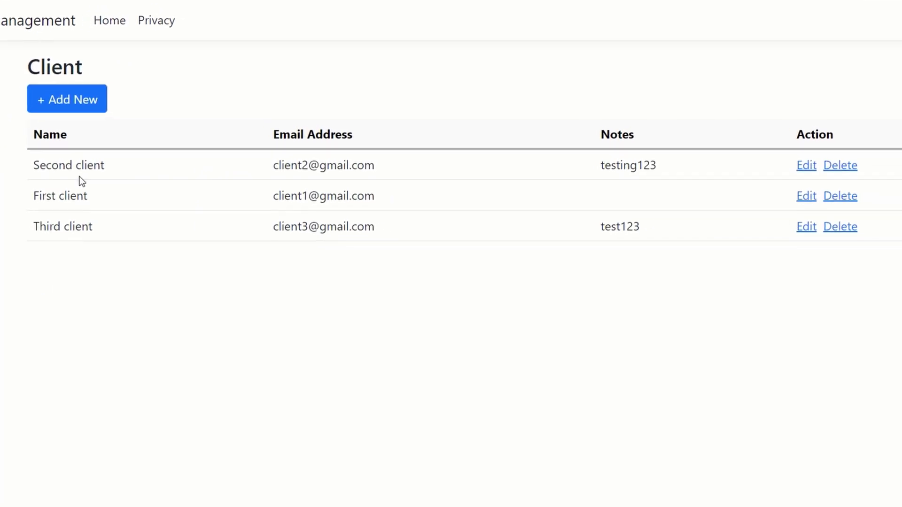
Step: Open Third client's edit form, then delete the First client record
{"action": "left_click", "coordinate": [806, 226]}
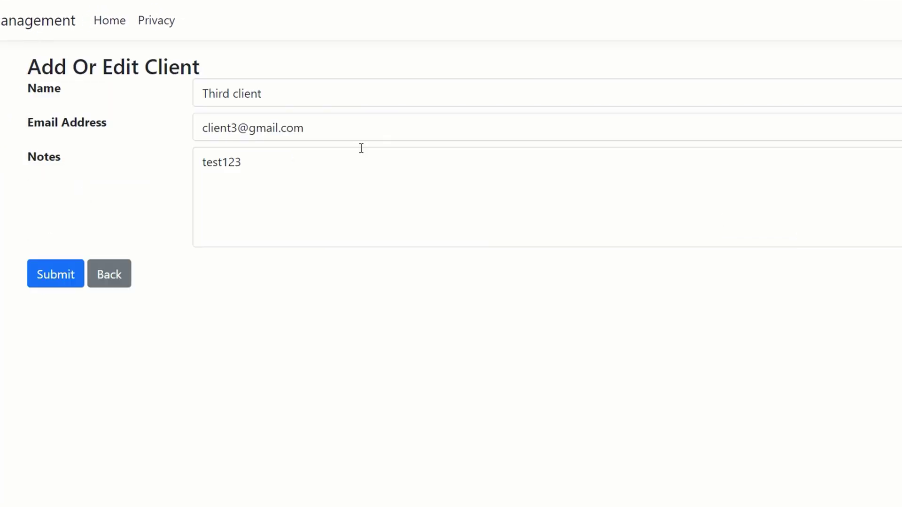
{"action": "left_click", "coordinate": [856, 226]}
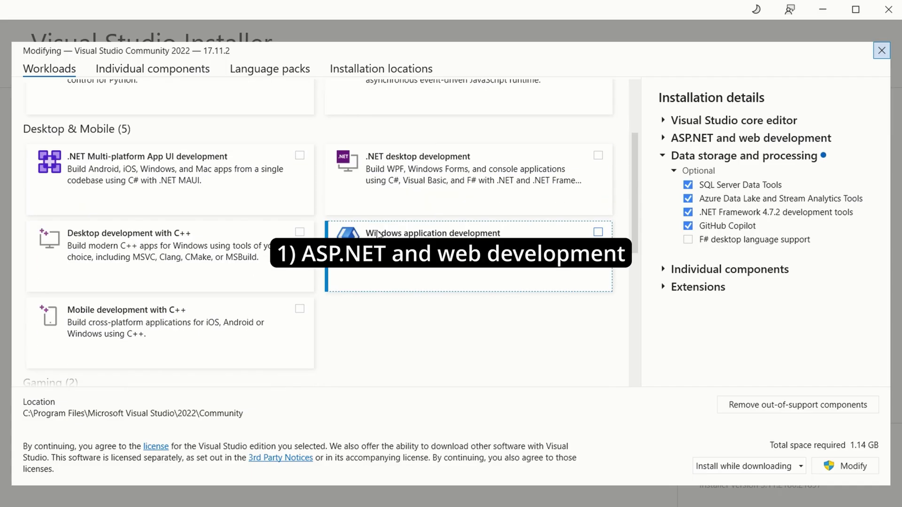
{"action": "scroll", "coordinate": [377, 236], "scroll_direction": "down", "scroll_amount": 5}
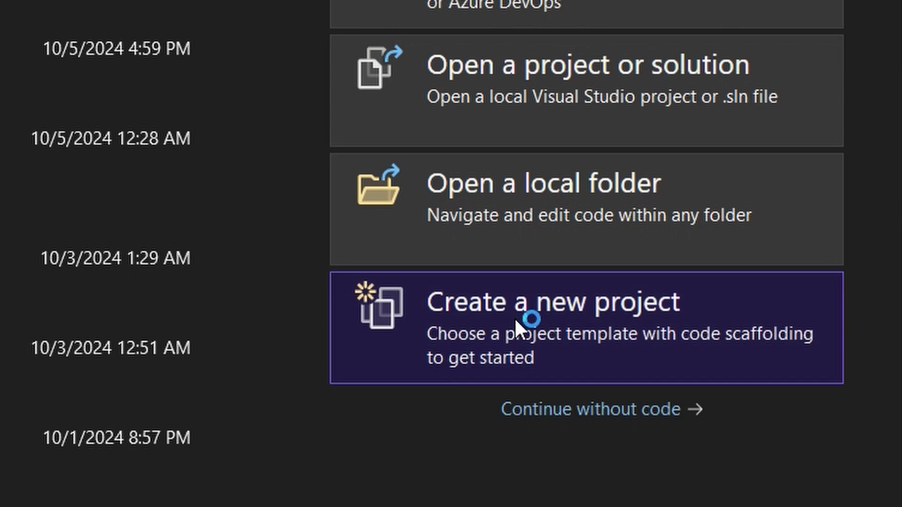
Step: Create the ClientManagement project from the ASP.NET Core Web App (Model-View-Controller) template on .NET 8.0
{"action": "left_click", "coordinate": [518, 317]}
{"action": "left_click", "coordinate": [499, 25]}
{"action": "type", "text": "asp.n"}
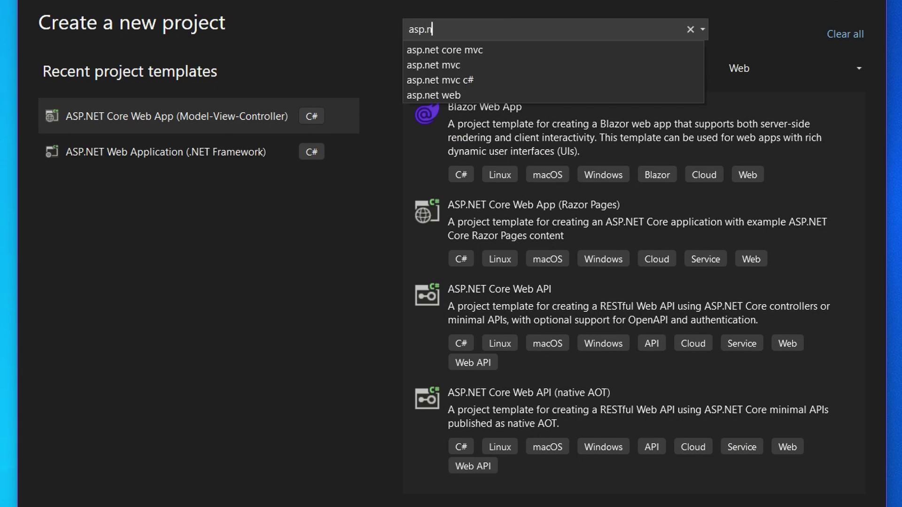
{"action": "type", "text": "et core mvc"}
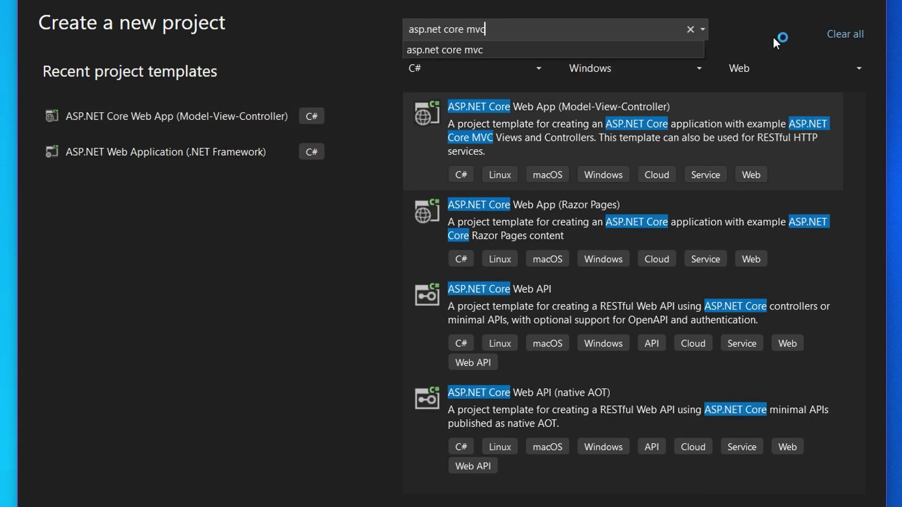
{"action": "key", "text": "Return"}
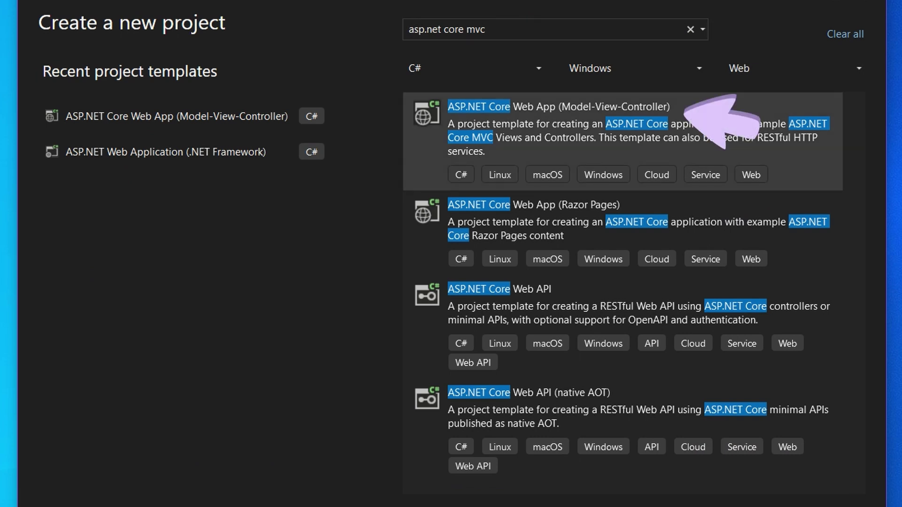
{"action": "left_click", "coordinate": [817, 485]}
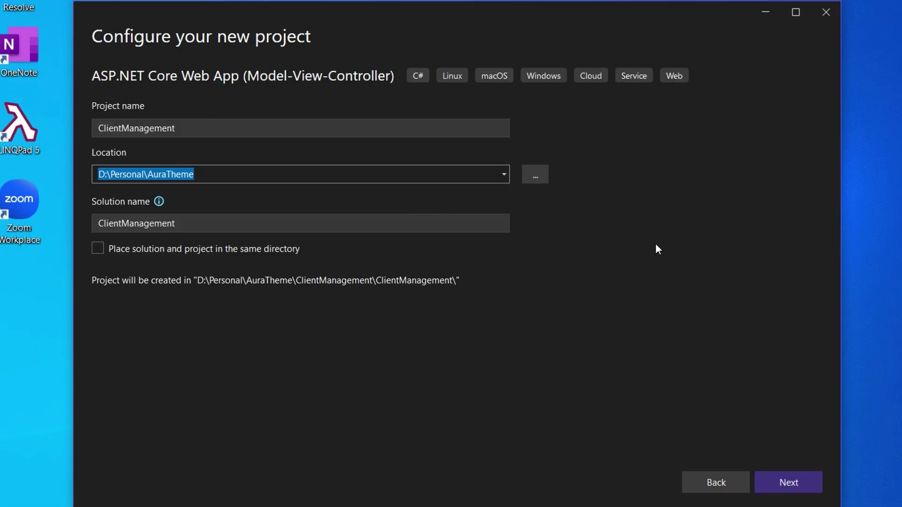
{"action": "left_click", "coordinate": [800, 487]}
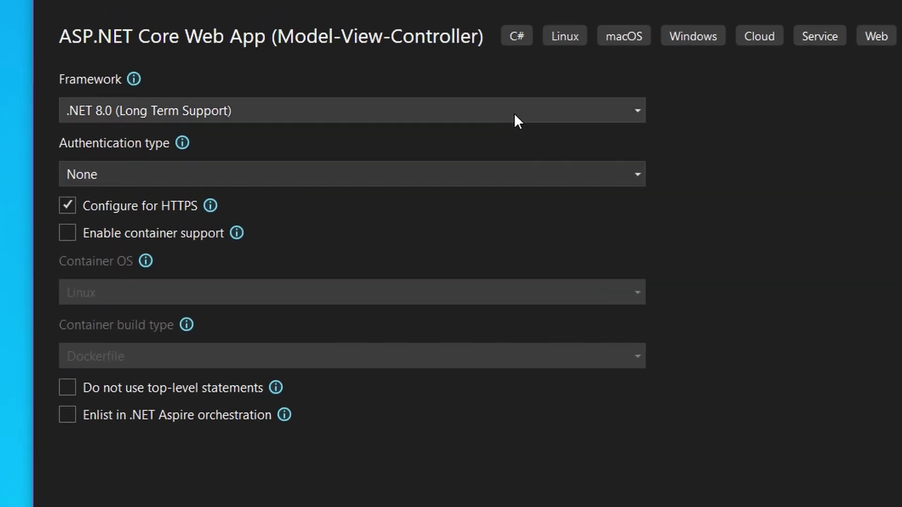
{"action": "left_click", "coordinate": [514, 114]}
{"action": "left_click", "coordinate": [322, 213]}
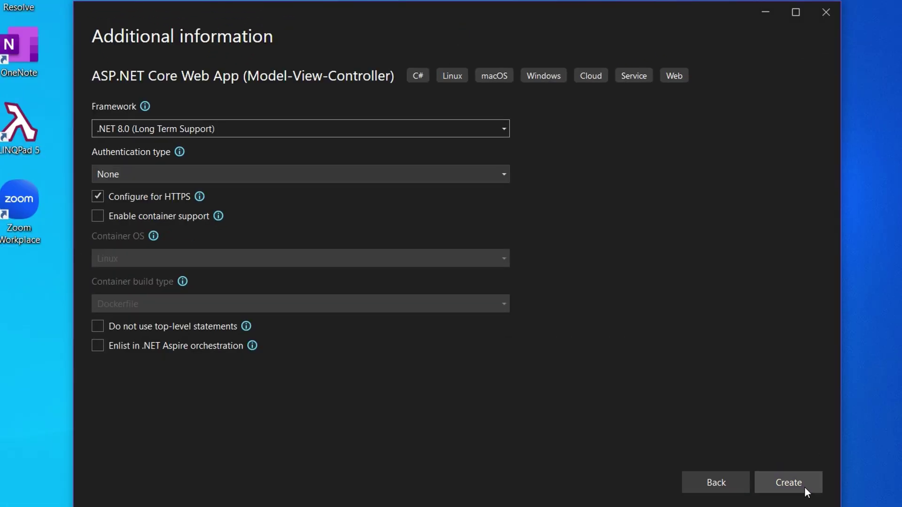
{"action": "left_click", "coordinate": [789, 483]}
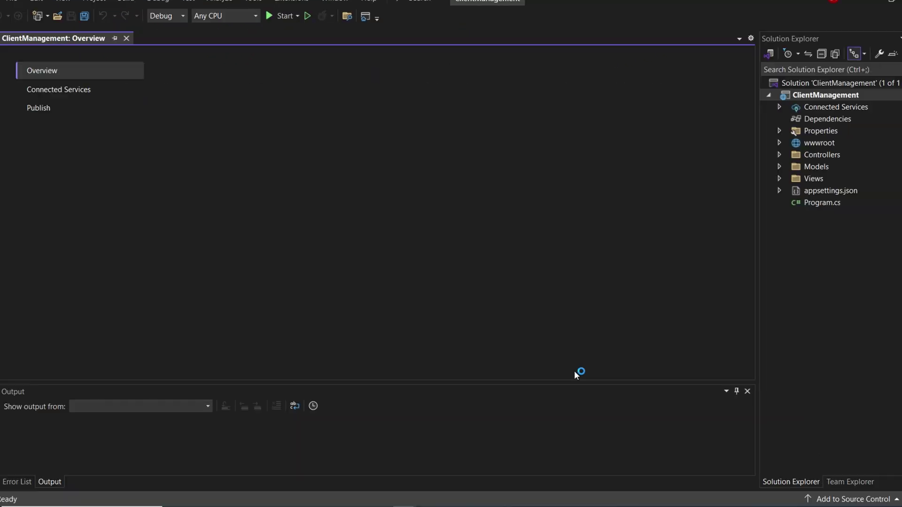
Step: Add a new class file named ClientViewModel.cs to the Models folder
{"action": "left_click", "coordinate": [508, 225]}
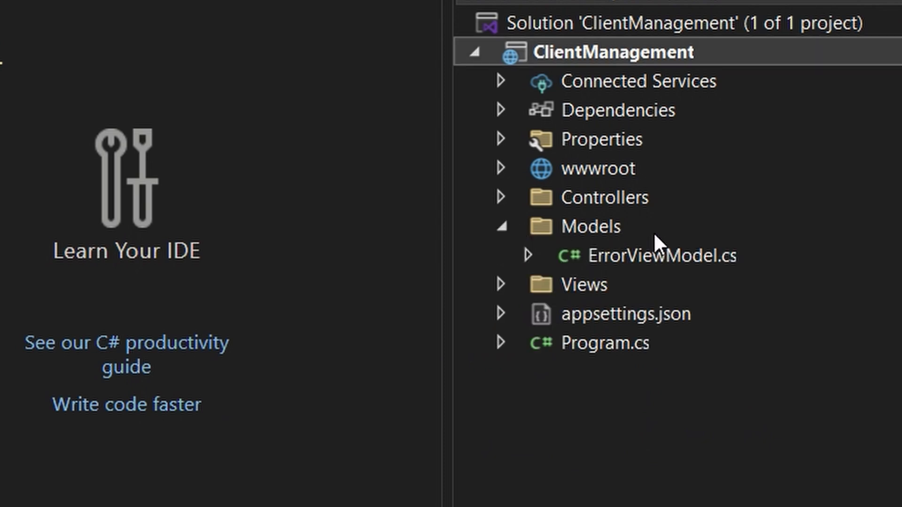
{"action": "right_click", "coordinate": [625, 226]}
{"action": "mouse_move", "coordinate": [634, 163]}
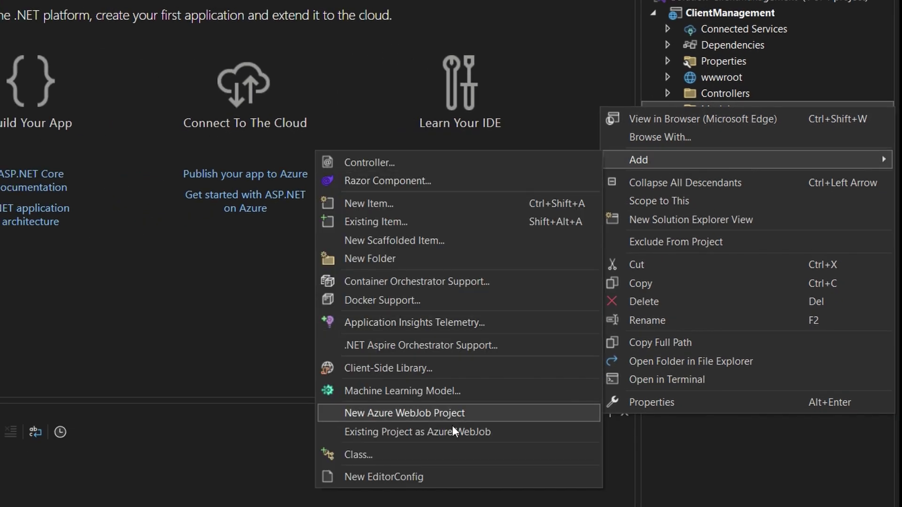
{"action": "left_click", "coordinate": [451, 455]}
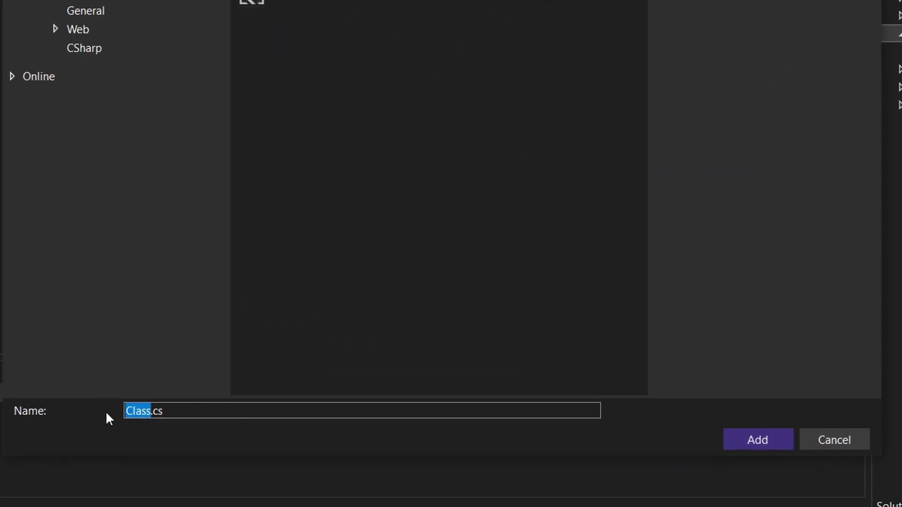
{"action": "type", "text": "ClientViewModel"}
{"action": "left_click", "coordinate": [758, 440]}
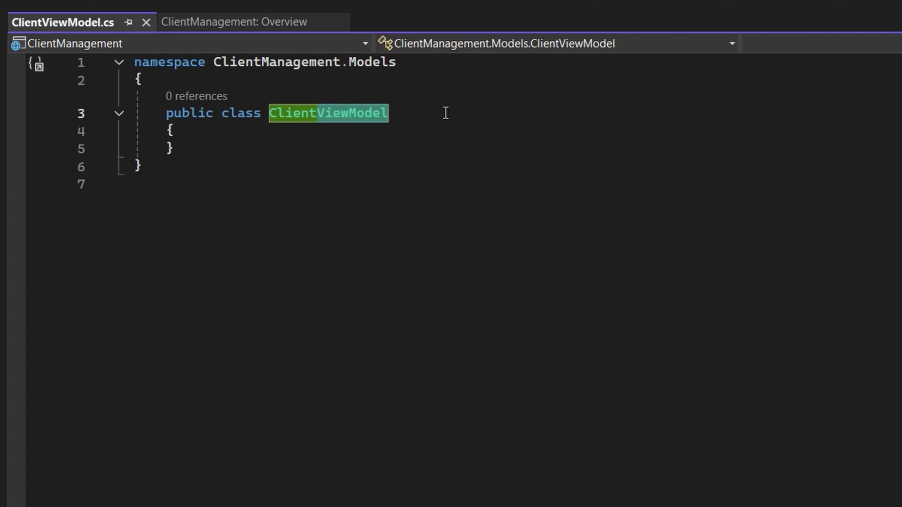
Step: Rename the class to Client and add annotated Id, Name, EmailAddress and Notes properties
{"action": "key", "text": "BackSpace"}
{"action": "key", "text": "Return"}
{"action": "left_click", "coordinate": [296, 130]}
{"action": "key", "text": "Return"}
{"action": "type", "text": "[Key]         [MaxLength(128)]         public string Id { get; set; } = \"\";"}
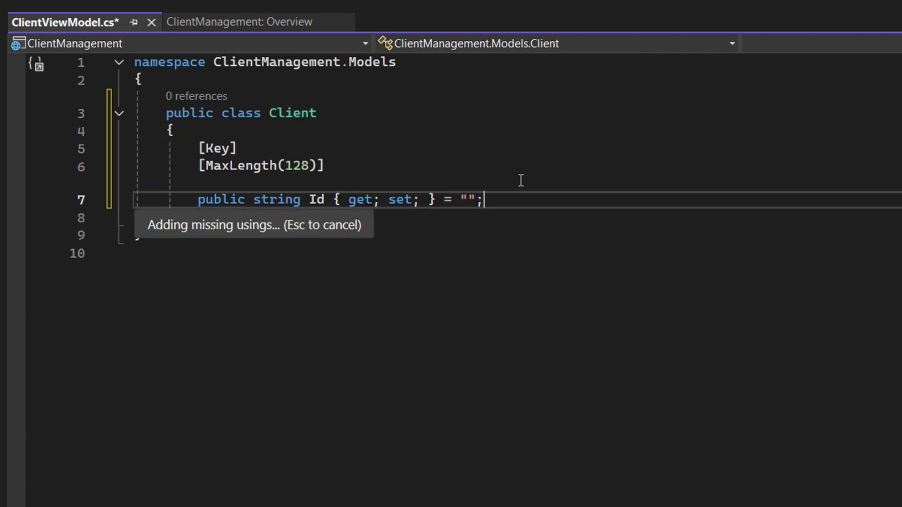
{"action": "key", "text": "Return"}
{"action": "key", "text": "Tab"}
{"action": "key", "text": "Return"}
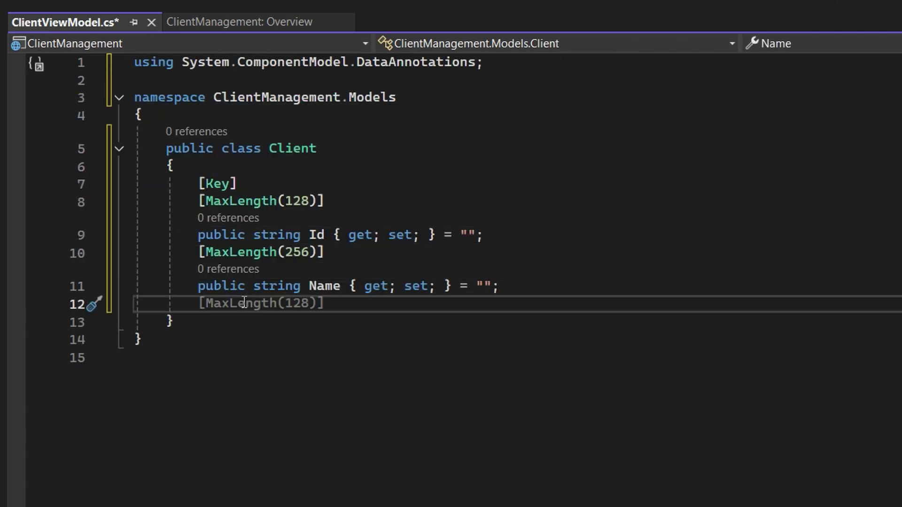
{"action": "key", "text": "Tab"}
{"action": "key", "text": "Return"}
{"action": "key", "text": "Tab"}
{"action": "key", "text": "Return"}
{"action": "key", "text": "Tab"}
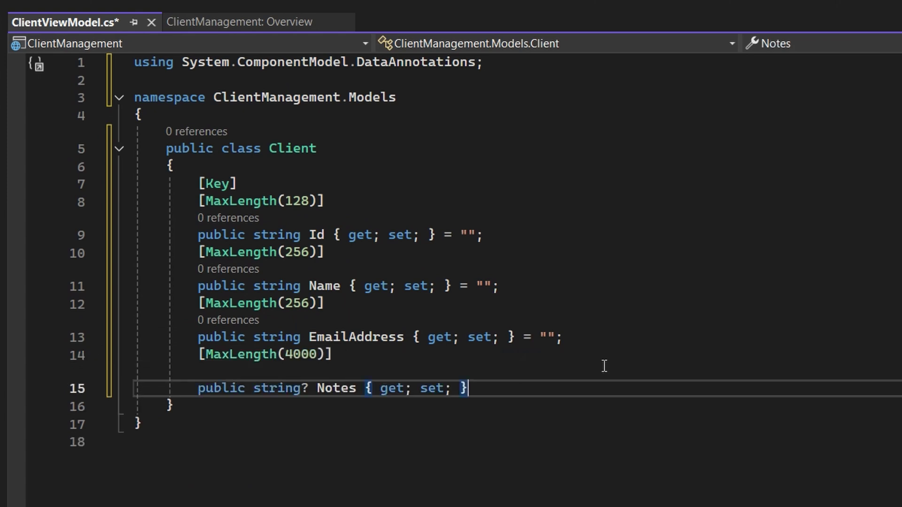
Step: Add a new folder named Data to the ClientManagement project
{"action": "right_click", "coordinate": [730, 77]}
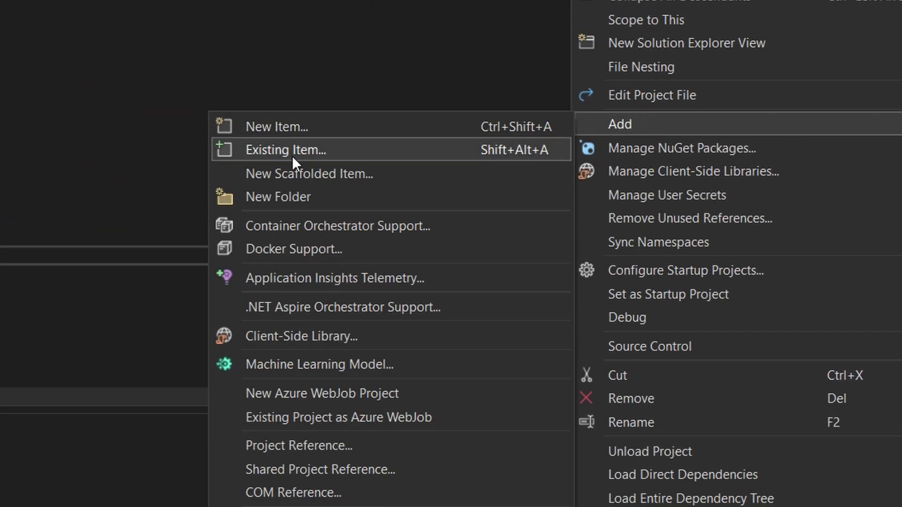
{"action": "left_click", "coordinate": [283, 196]}
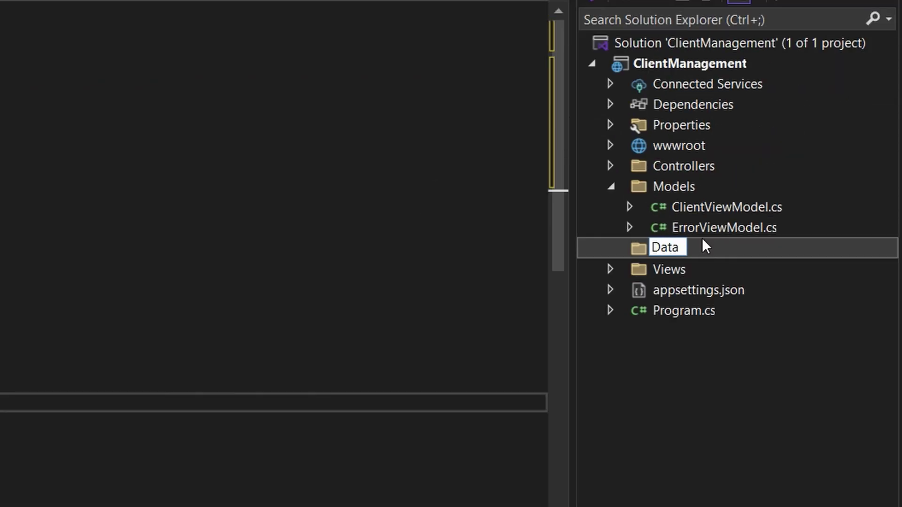
{"action": "key", "text": "Return"}
Step: Add a DefaultDBContext.cs class in Data, ready to inherit from DbContext
{"action": "right_click", "coordinate": [699, 187]}
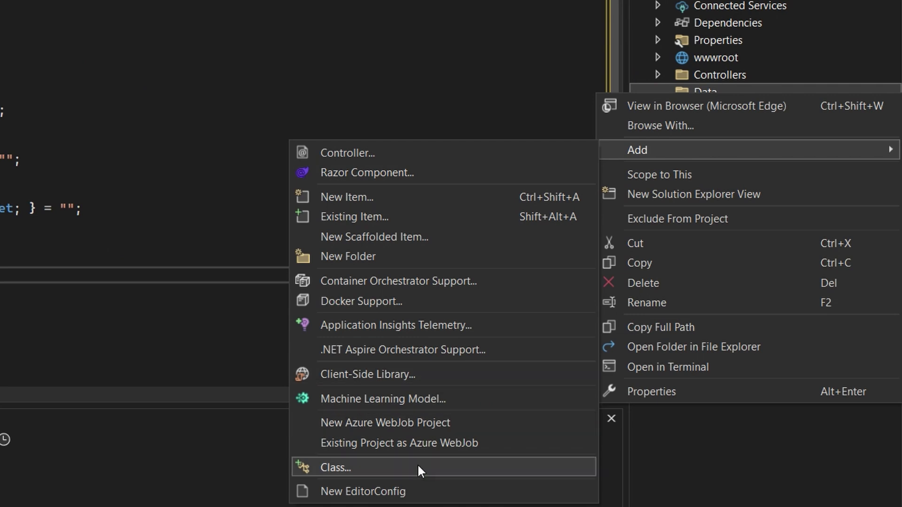
{"action": "mouse_move", "coordinate": [718, 254]}
{"action": "left_click", "coordinate": [417, 466]}
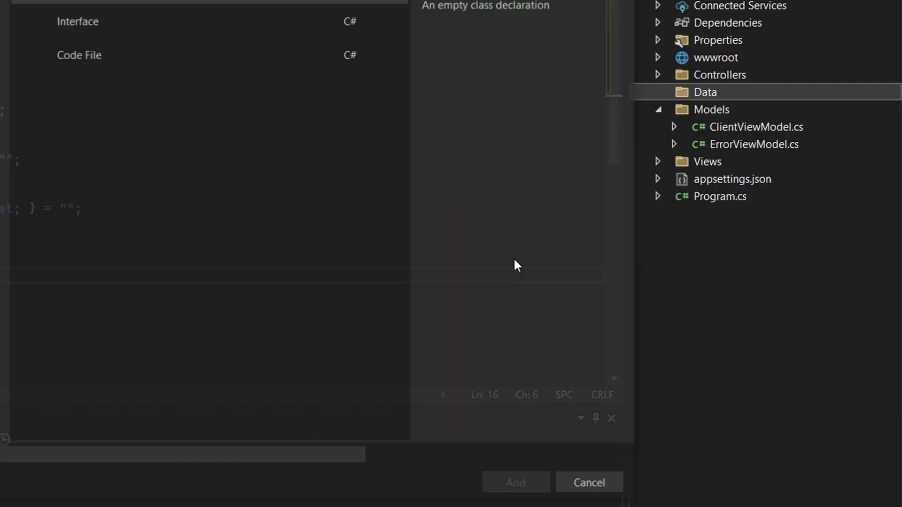
{"action": "type", "text": "DefaultDBContext"}
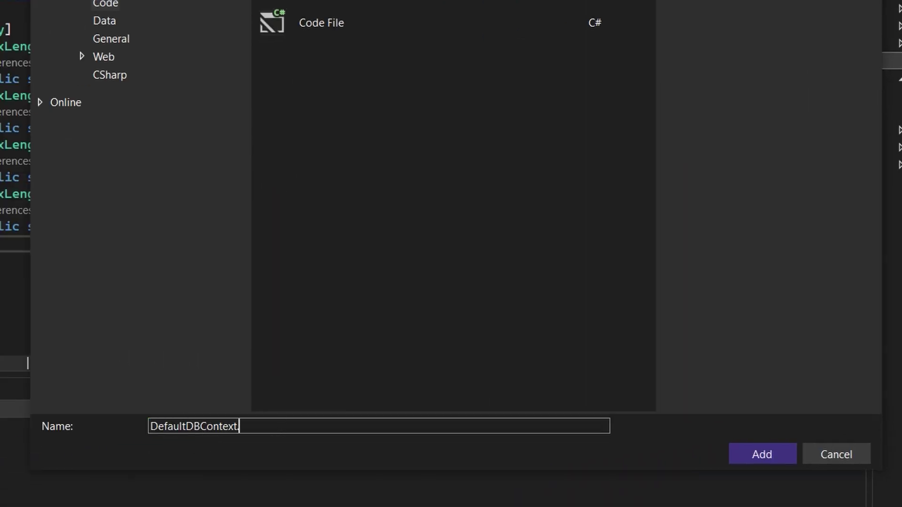
{"action": "left_click", "coordinate": [786, 455]}
{"action": "left_click", "coordinate": [602, 111]}
{"action": "type", "text": ": DbContext"}
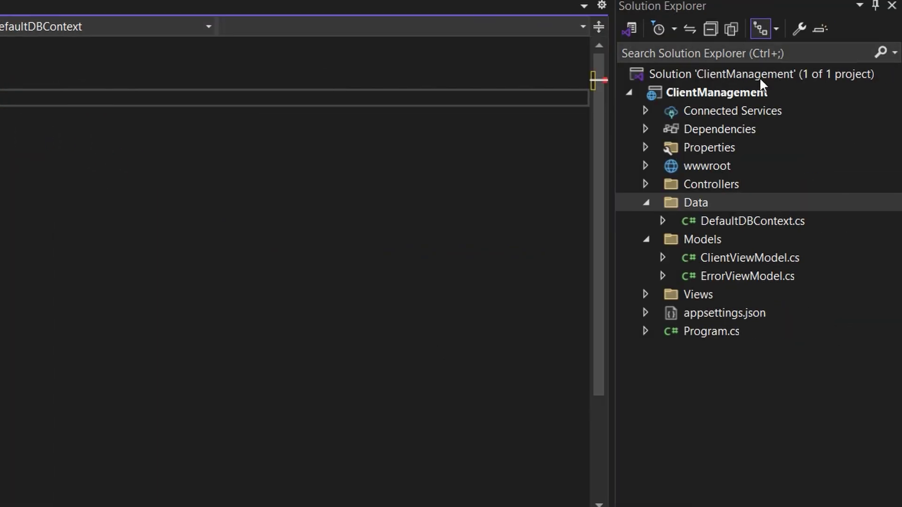
Step: Install the Entity Framework Core SqlServer packages into ClientManagement via NuGet, accepting the licenses
{"action": "right_click", "coordinate": [753, 75]}
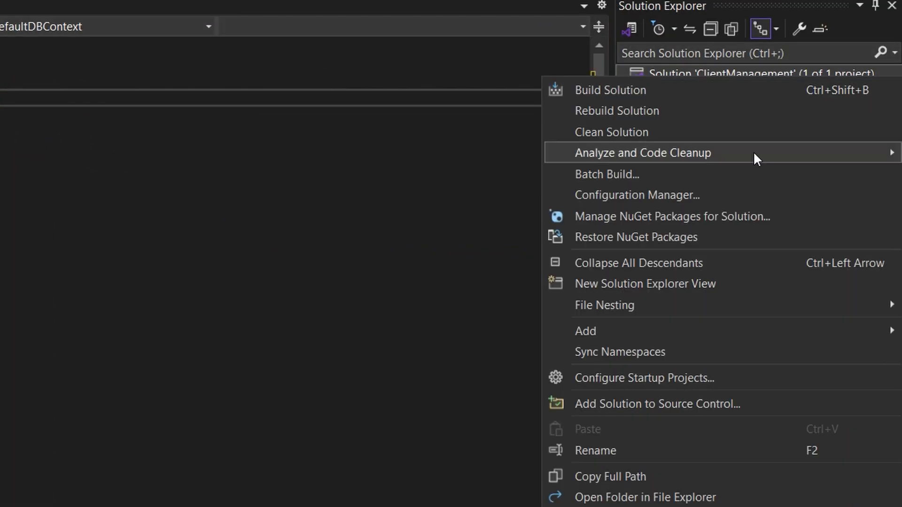
{"action": "left_click", "coordinate": [727, 220]}
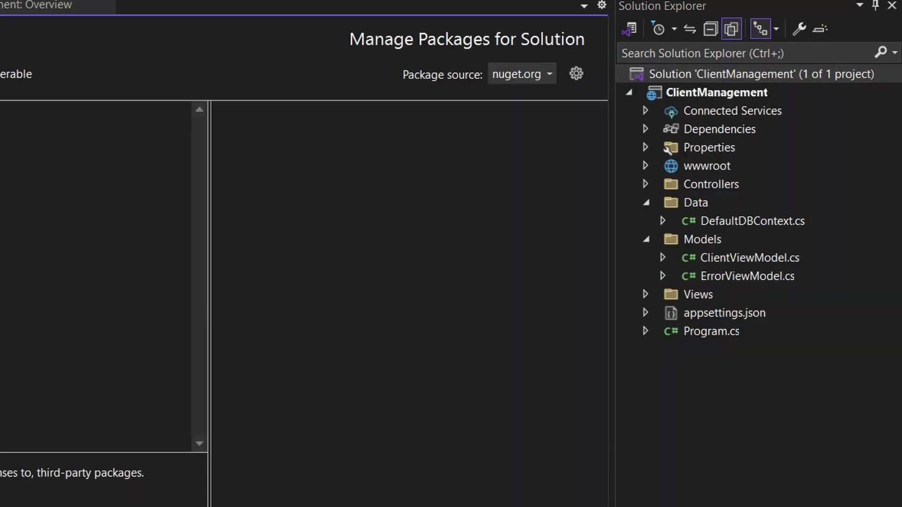
{"action": "left_click", "coordinate": [68, 60]}
{"action": "type", "text": "EntityFrameworkCore"}
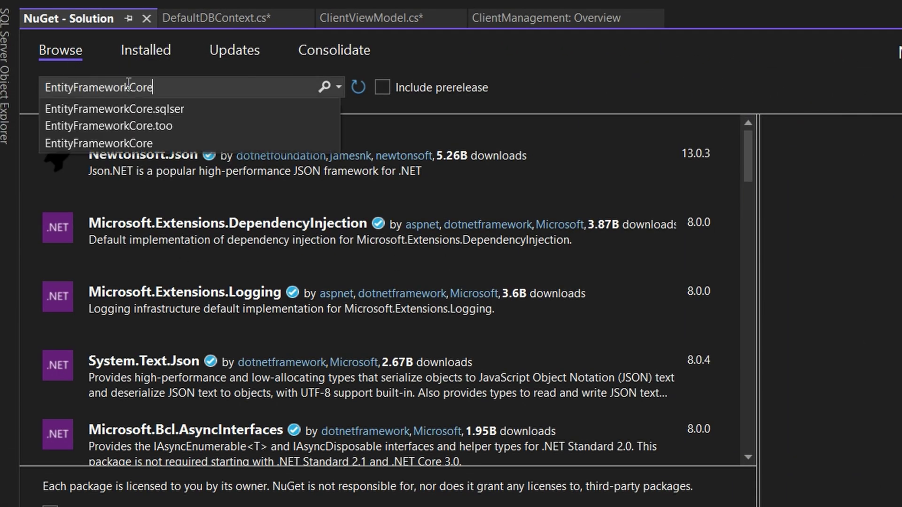
{"action": "key", "text": "Return"}
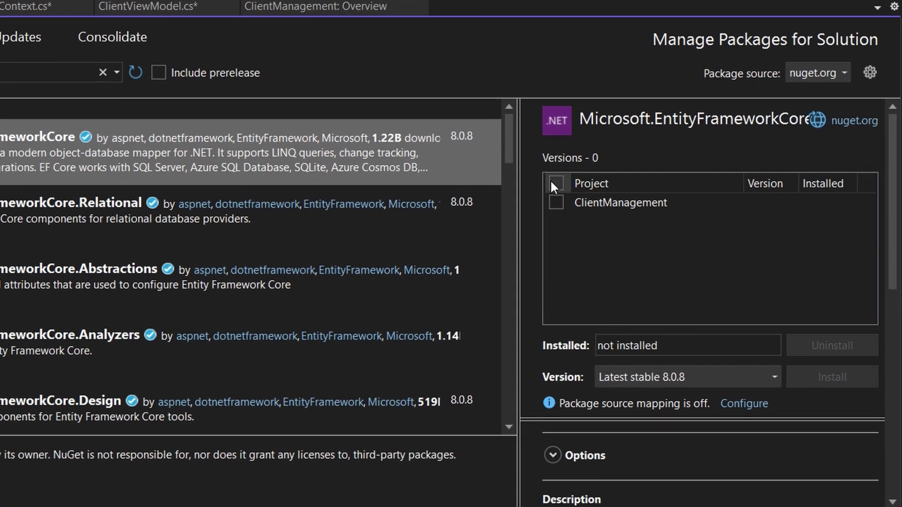
{"action": "left_click", "coordinate": [557, 183]}
{"action": "left_click", "coordinate": [834, 368]}
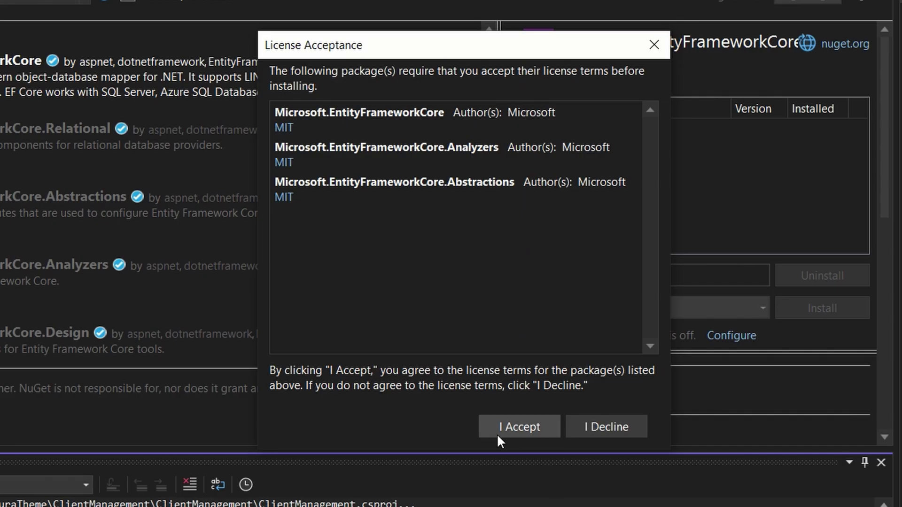
{"action": "left_click", "coordinate": [497, 433]}
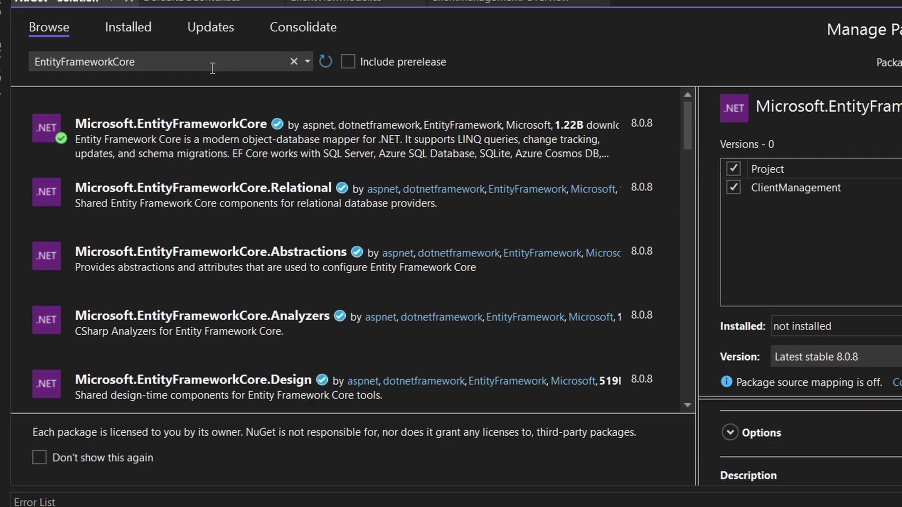
{"action": "type", "text": ".s"}
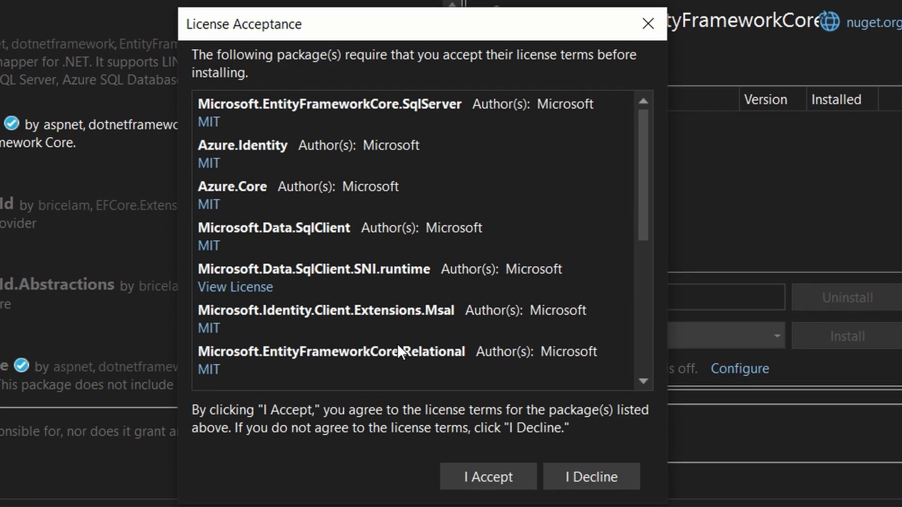
Step: Install Microsoft.EntityFrameworkCore.Tools into ClientManagement, accepting the license terms
{"action": "left_click", "coordinate": [471, 477]}
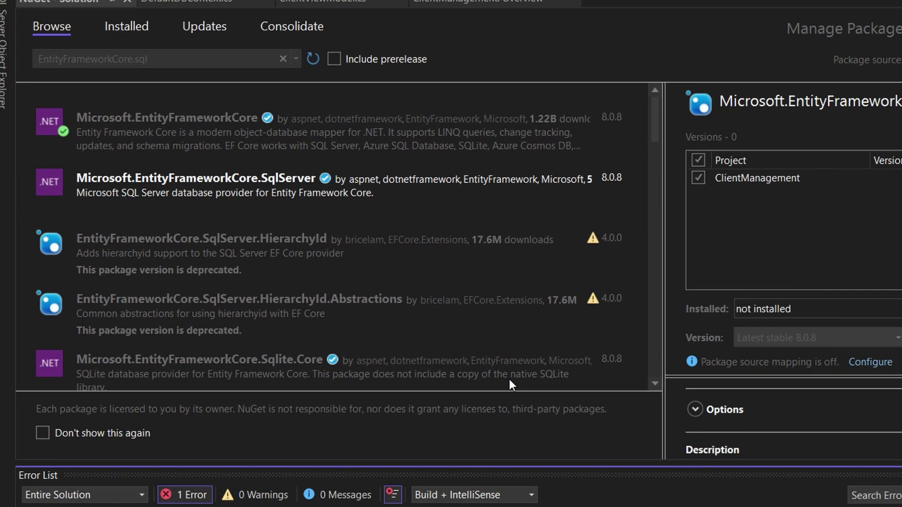
{"action": "left_click", "coordinate": [320, 118]}
{"action": "key", "text": "BackSpace"}
{"action": "key", "text": "BackSpace"}
{"action": "key", "text": "BackSpace"}
{"action": "type", "text": "too"}
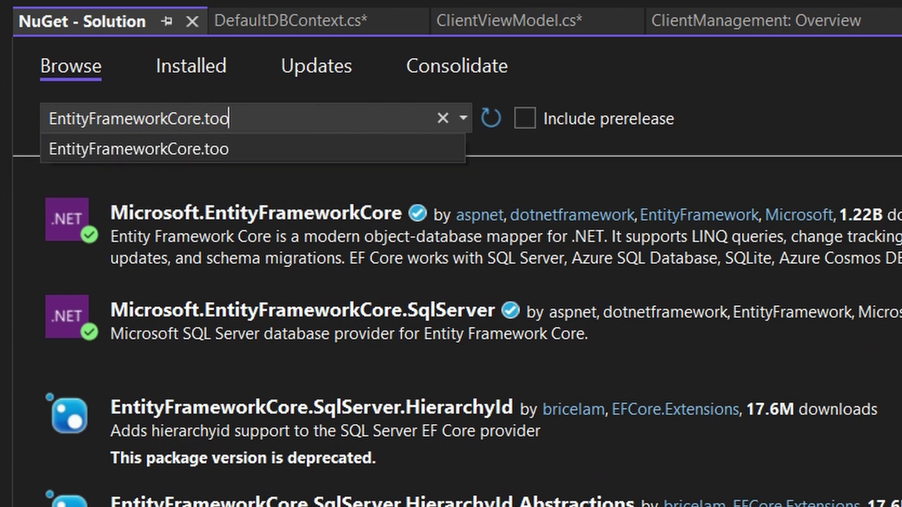
{"action": "type", "text": "ls"}
{"action": "key", "text": "Return"}
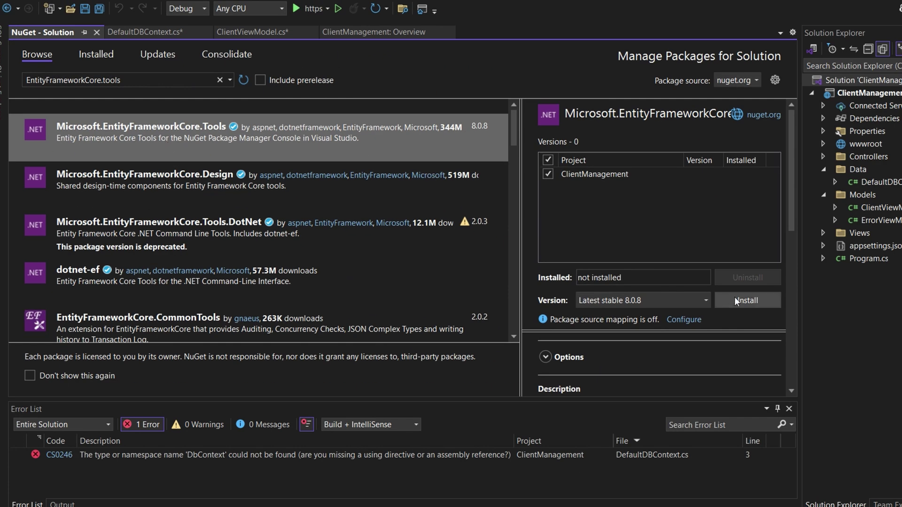
{"action": "left_click", "coordinate": [735, 300]}
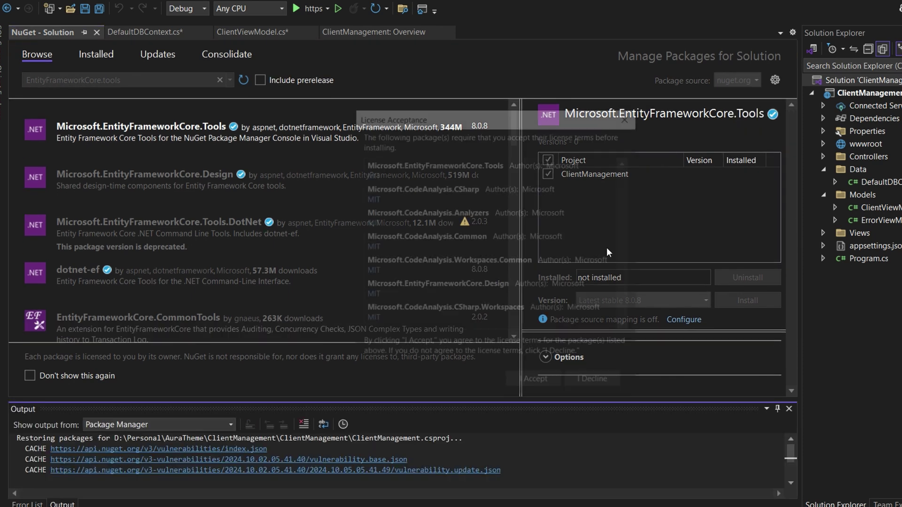
{"action": "left_click", "coordinate": [536, 379]}
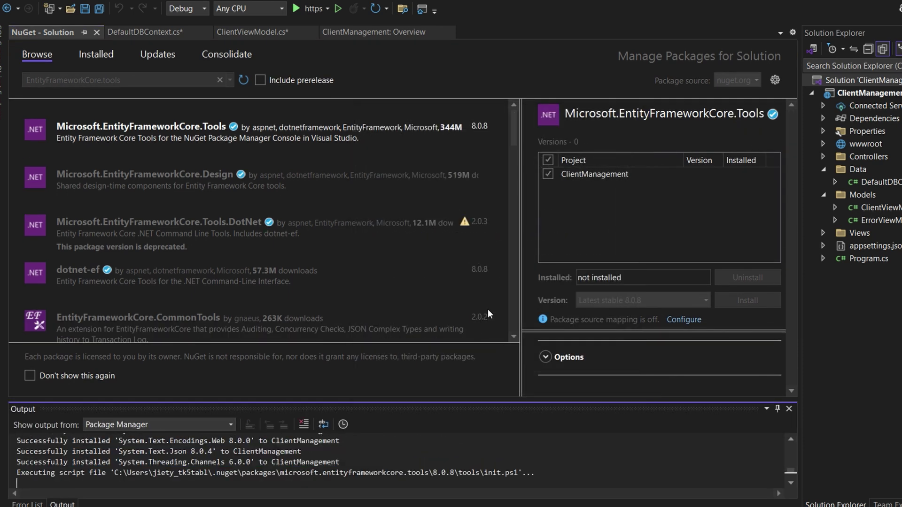
Step: Add the DefaultDBContext constructor, Clients DbSet and OnModelCreating override with required usings
{"action": "left_click", "coordinate": [95, 32]}
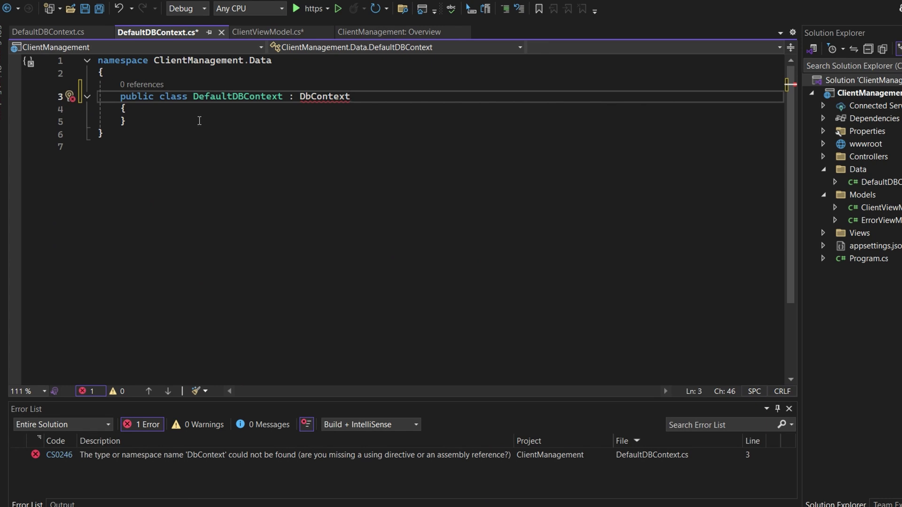
{"action": "left_click", "coordinate": [186, 108]}
{"action": "key", "text": "Return"}
{"action": "type", "text": "public DefaultDBContext(DbContextOptions<DefaultDBContext> options) : base(options) { }"}
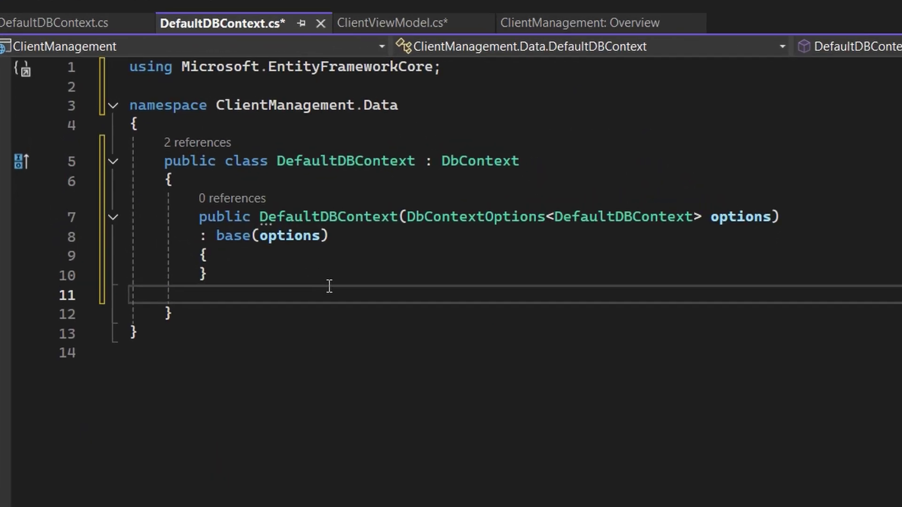
{"action": "key", "text": "Return"}
{"action": "type", "text": "public DbSet<Client> Clients { get; set; }"}
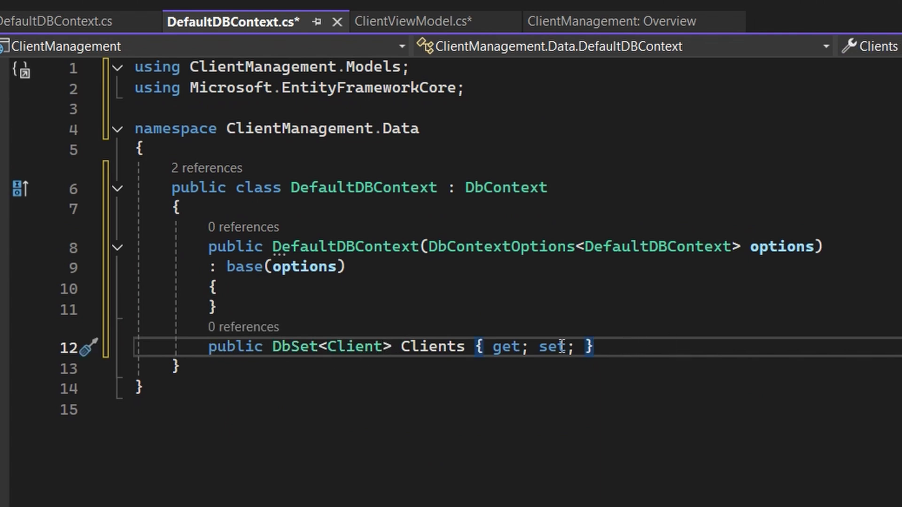
{"action": "key", "text": "Return"}
{"action": "type", "text": "protected override void OnModelCreating(ModelBuilder builder)         {             builder.RemovePluralizingTableNameConvention();             base.OnModelCreating(builder);         }"}
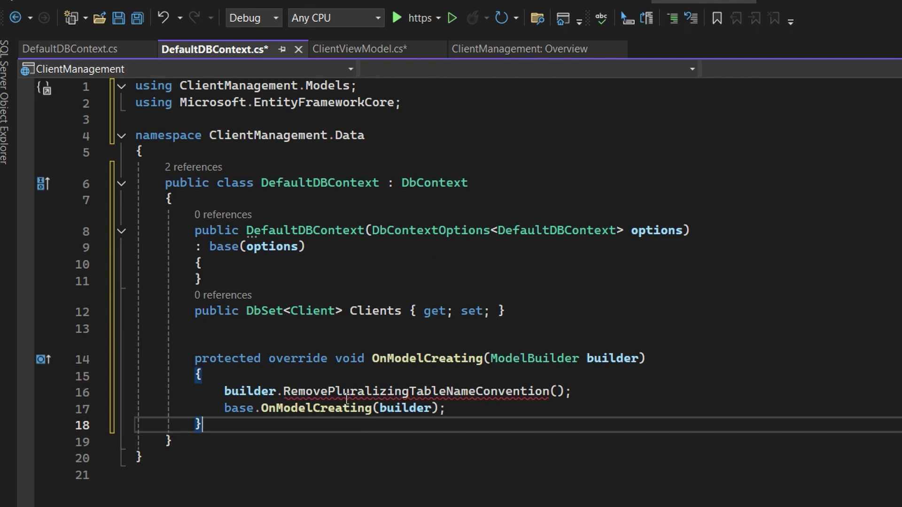
{"action": "scroll", "coordinate": [205, 354], "scroll_direction": "down", "scroll_amount": 2}
Step: Add a ModelBuilderExtensions class below DefaultDBContext that removes pluralized table names
{"action": "left_click", "coordinate": [180, 344]}
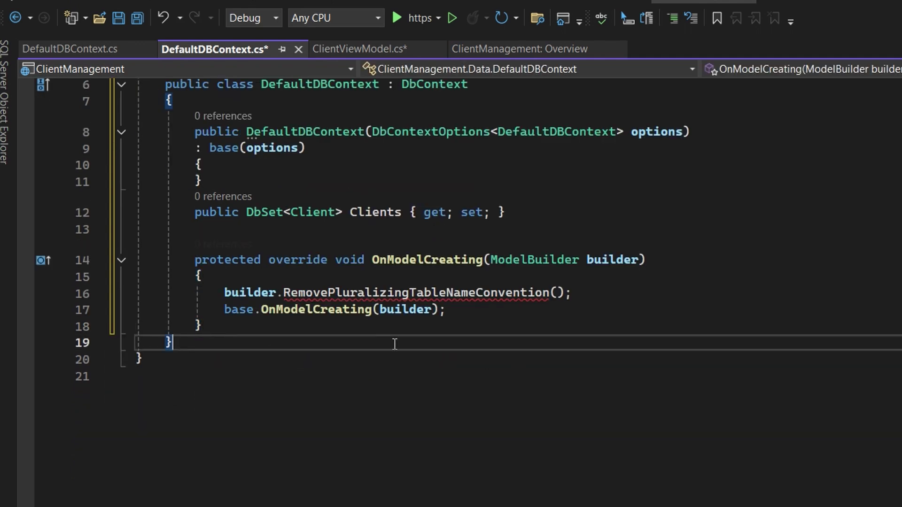
{"action": "key", "text": "Return"}
{"action": "key", "text": "ctrl+v"}
{"action": "left_click", "coordinate": [396, 369]}
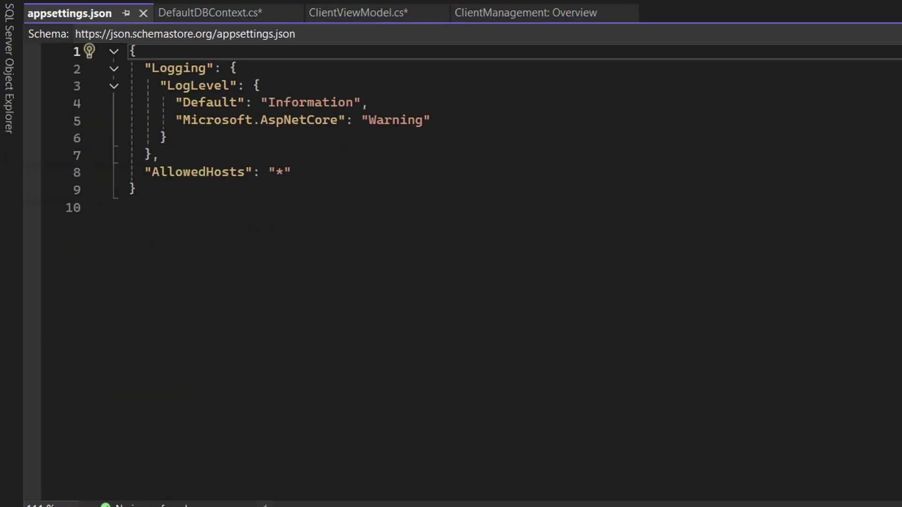
Step: Add the ConnectionStrings block to appsettings.json, changing Initial Catalog from CrudBasicDb to ClientDb
{"action": "left_click", "coordinate": [395, 175]}
{"action": "type", "text": ","}
{"action": "key", "text": "Return"}
{"action": "type", "text": "\"ConnectionStrings\": {     \"DefaultConnection\": \"Data Source=(localdb)\\\\MSSQLLocalDB;Initial Catalog=CrudBasicDb;\"   }"}
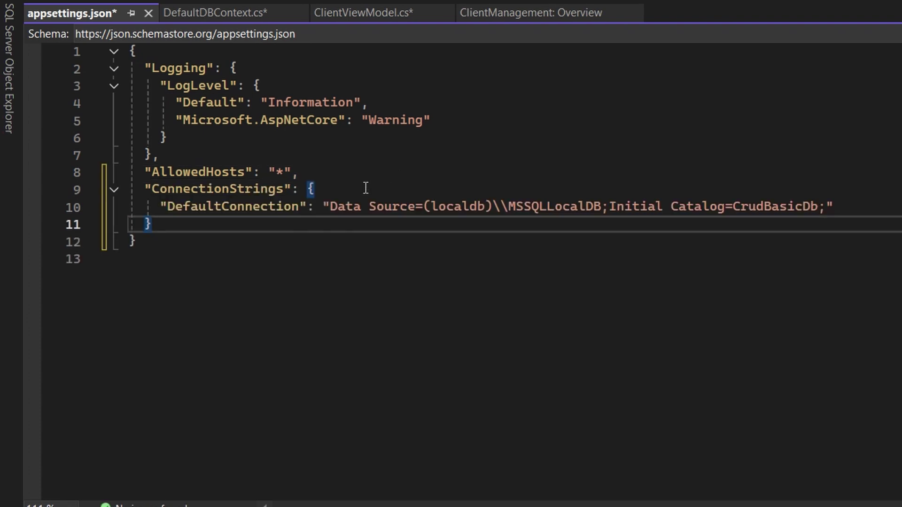
{"action": "left_click_drag", "start_coordinate": [423, 206], "coordinate": [601, 206]}
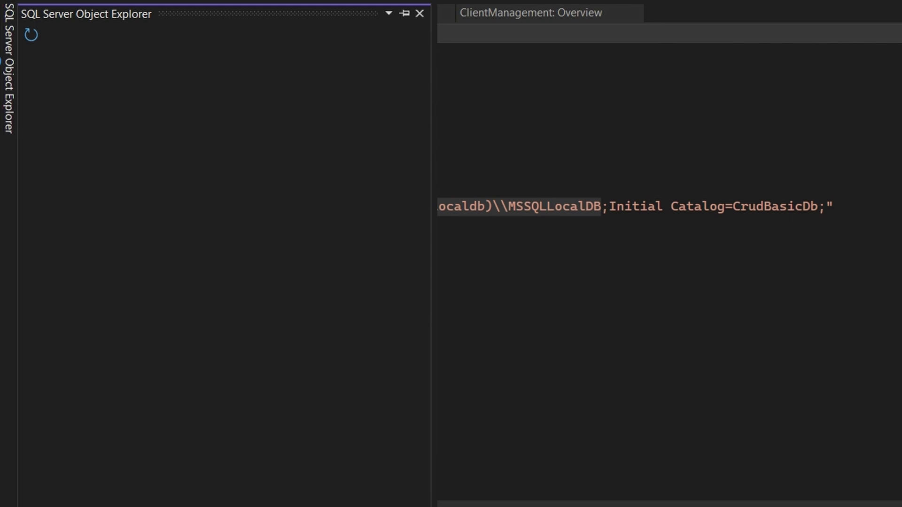
{"action": "scroll", "coordinate": [377, 232], "scroll_direction": "down", "scroll_amount": 5}
{"action": "scroll", "coordinate": [298, 188], "scroll_direction": "down", "scroll_amount": 3}
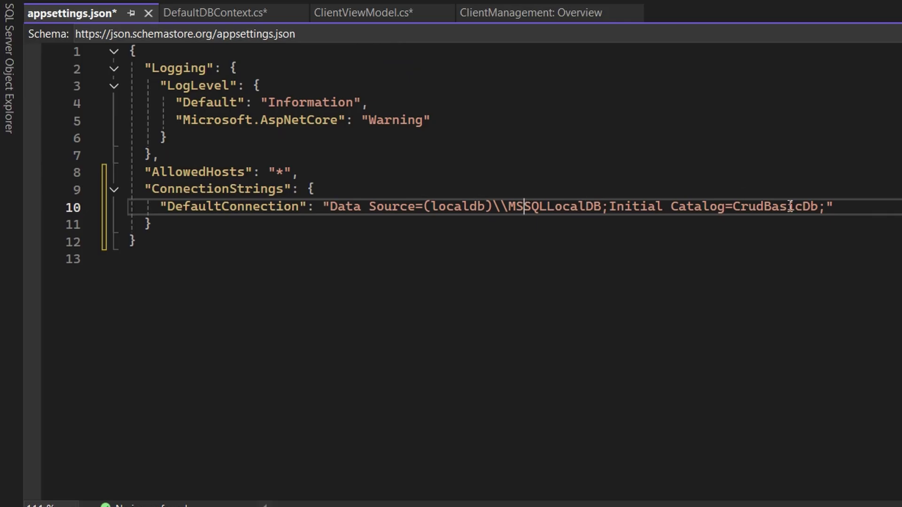
{"action": "double_click", "coordinate": [790, 206]}
{"action": "type", "text": "Clien"}
{"action": "type", "text": "tDb"}
{"action": "double_click", "coordinate": [763, 205]}
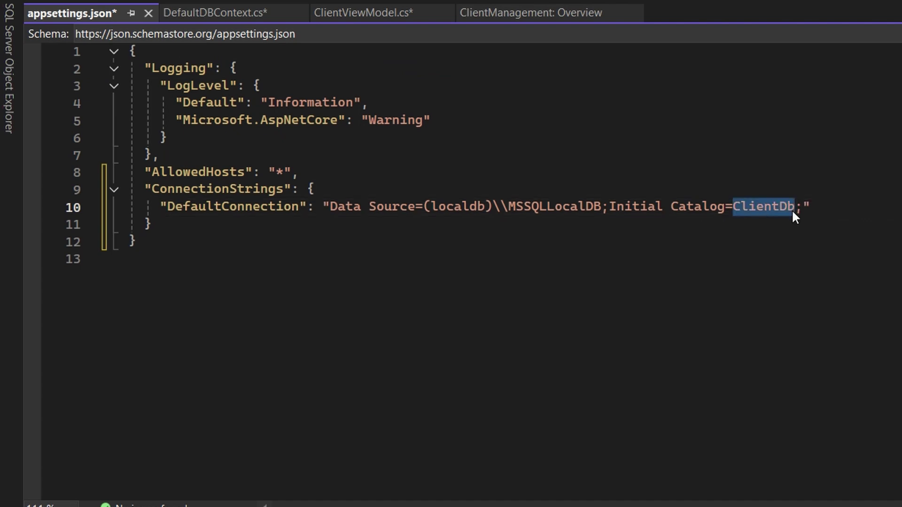
{"action": "key", "text": "End"}
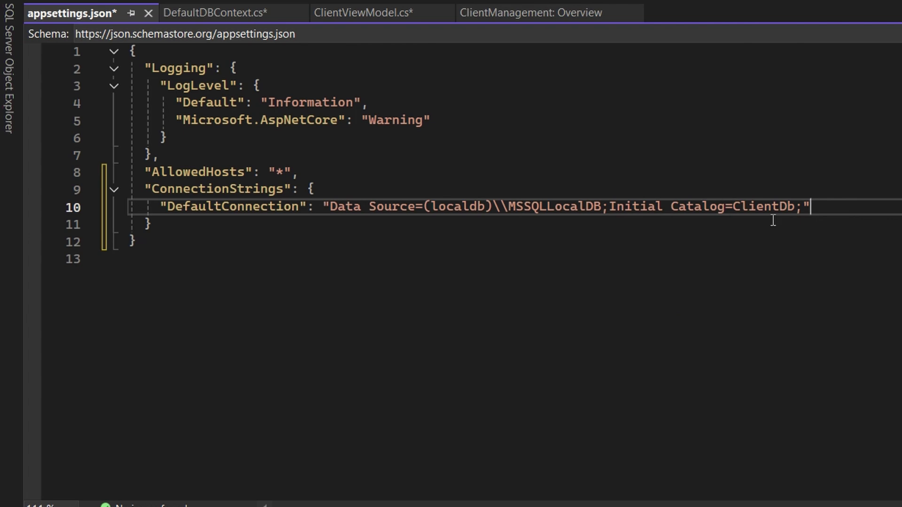
Step: Add the AddDbContext<DefaultDBContext> UseSqlServer registration and its usings to Program.cs
{"action": "double_click", "coordinate": [768, 302]}
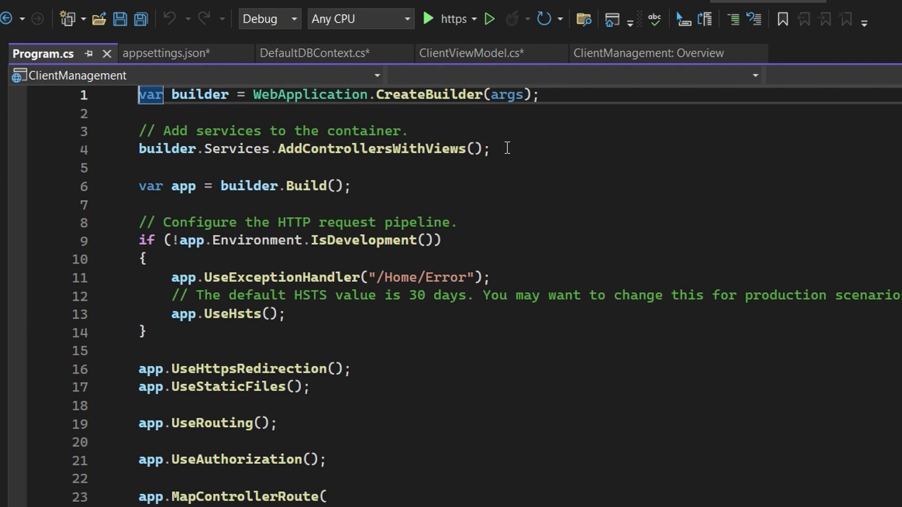
{"action": "left_click", "coordinate": [484, 113]}
{"action": "key", "text": "Return"}
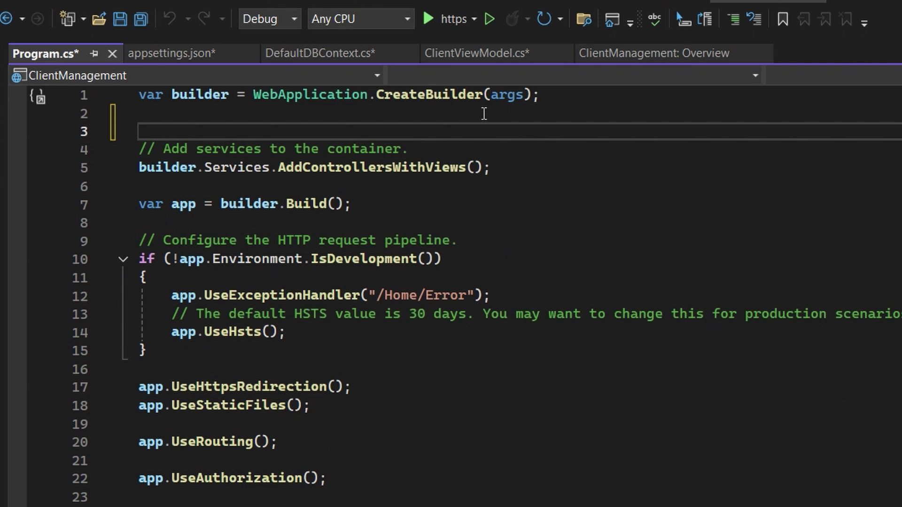
{"action": "key", "text": "ctrl+v"}
{"action": "left_click", "coordinate": [480, 242]}
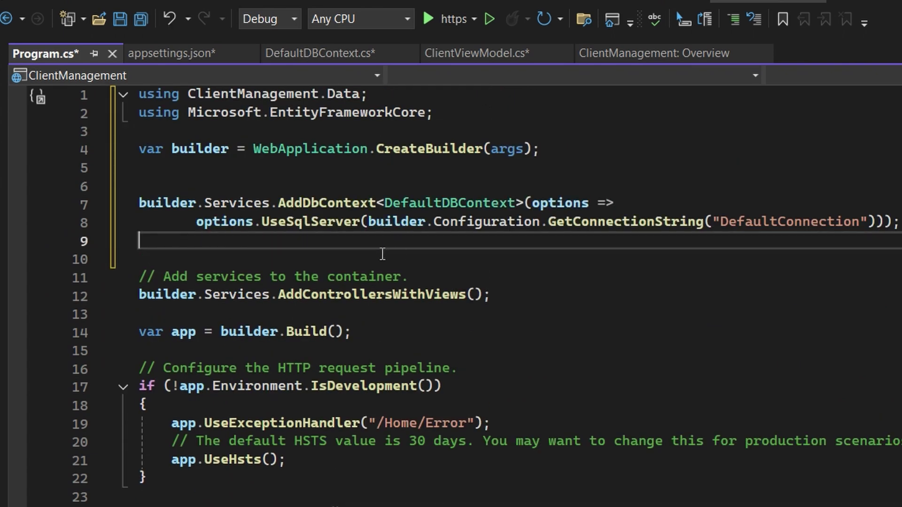
{"action": "key", "text": "Delete"}
Step: Check that the DefaultConnection name in Program.cs matches appsettings.json
{"action": "double_click", "coordinate": [807, 220]}
{"action": "key", "text": "ctrl+Tab"}
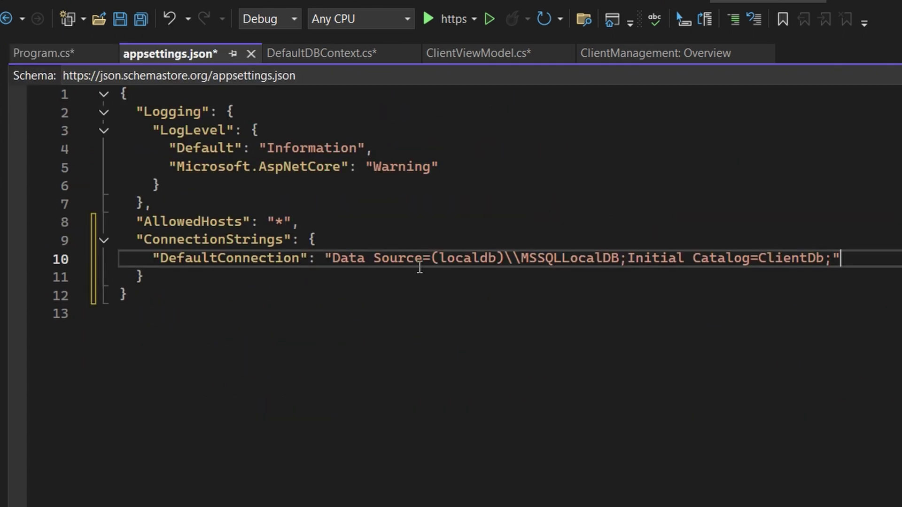
{"action": "double_click", "coordinate": [226, 259]}
{"action": "key", "text": "ctrl+Tab"}
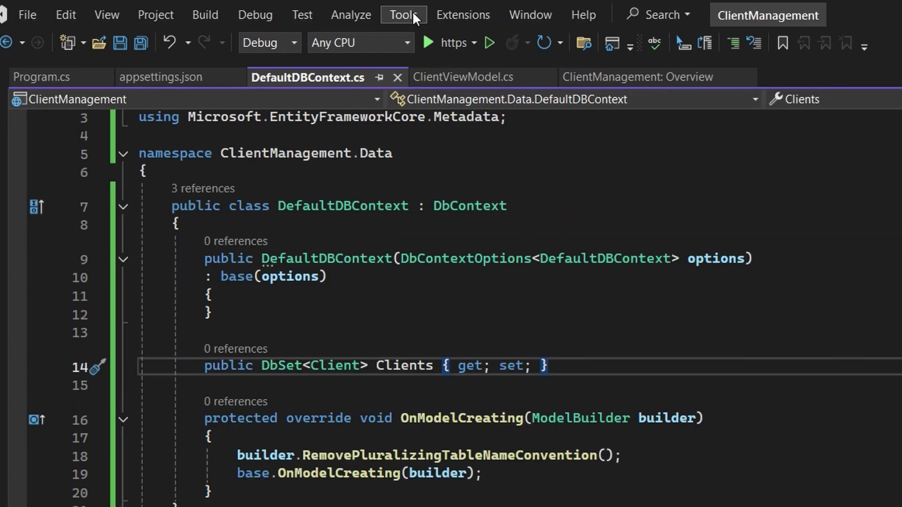
Step: Run add-migration InitialCreate in the Package Manager Console and review the generated columns
{"action": "left_click", "coordinate": [403, 14]}
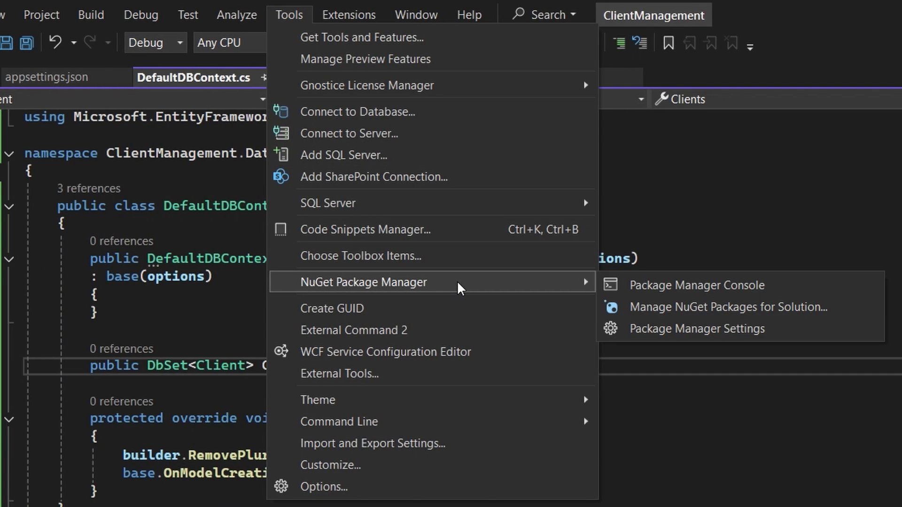
{"action": "left_click", "coordinate": [655, 284]}
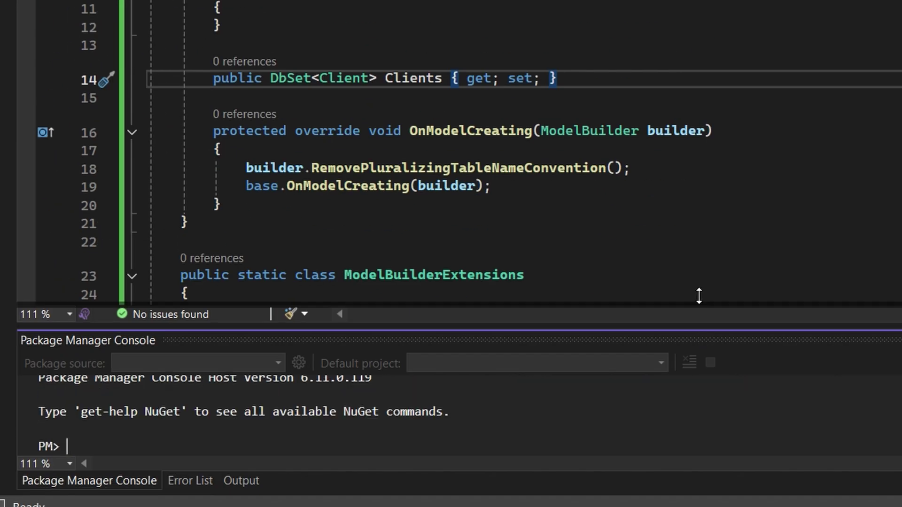
{"action": "type", "text": "add-migration Ini"}
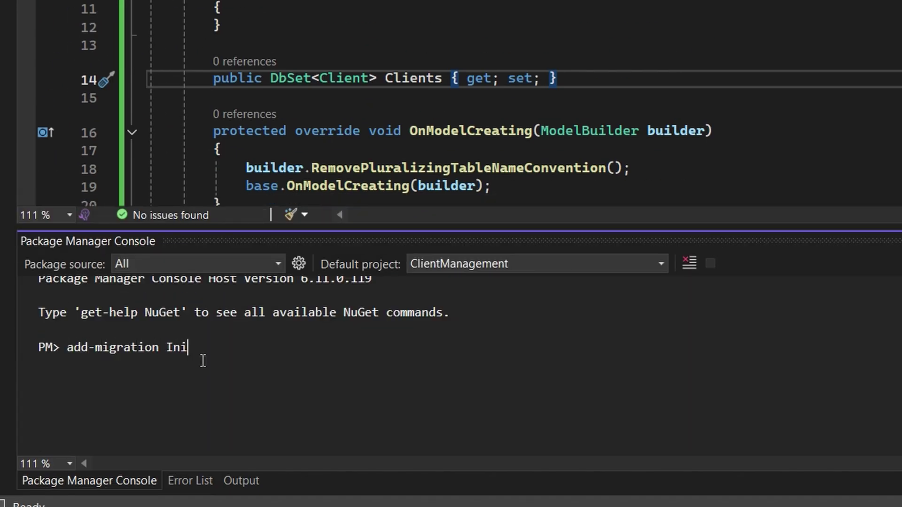
{"action": "type", "text": "tialCreate"}
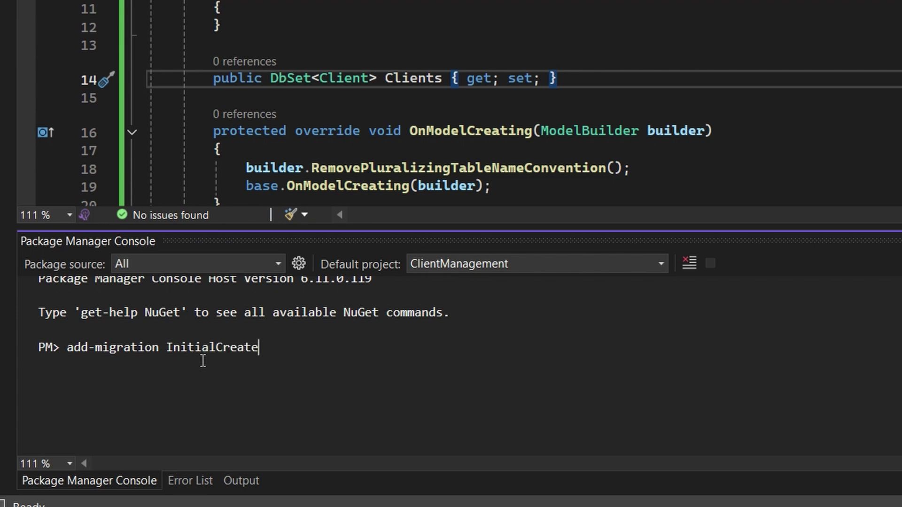
{"action": "key", "text": "Return"}
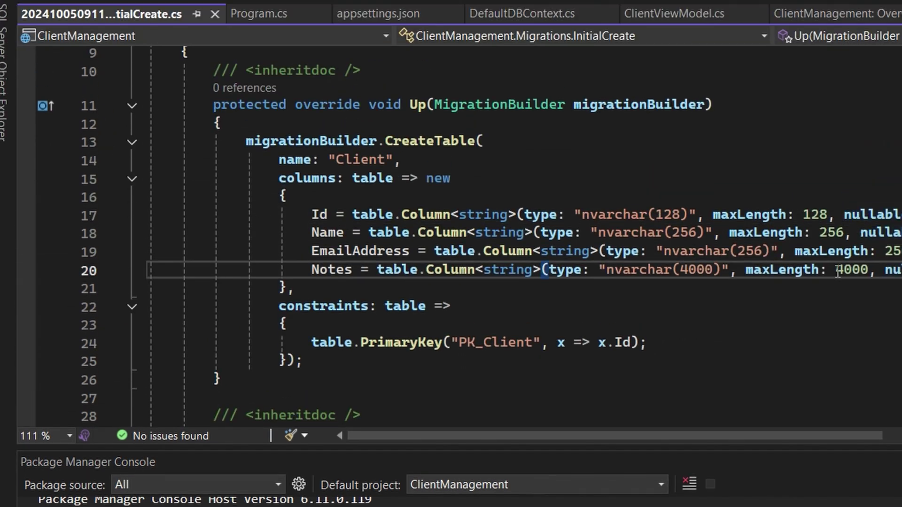
{"action": "key", "text": "Up"}
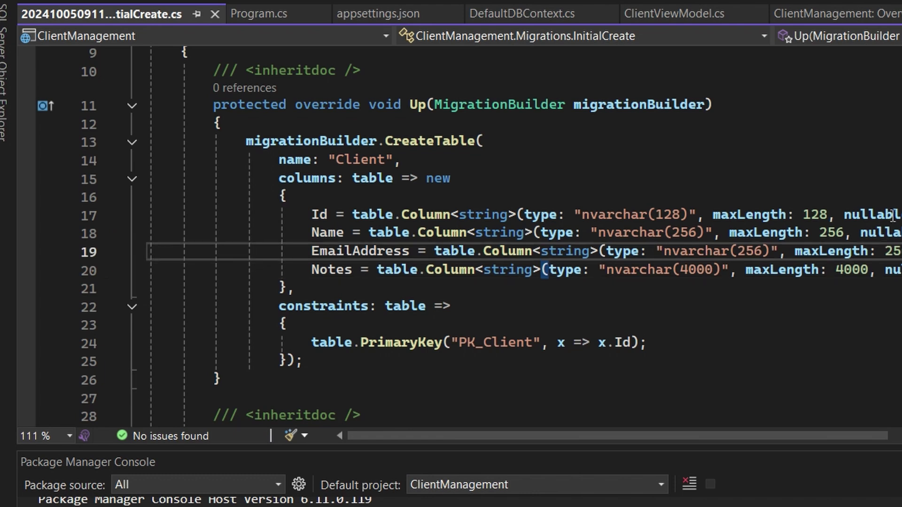
{"action": "key", "text": "Up"}
{"action": "key", "text": "Up"}
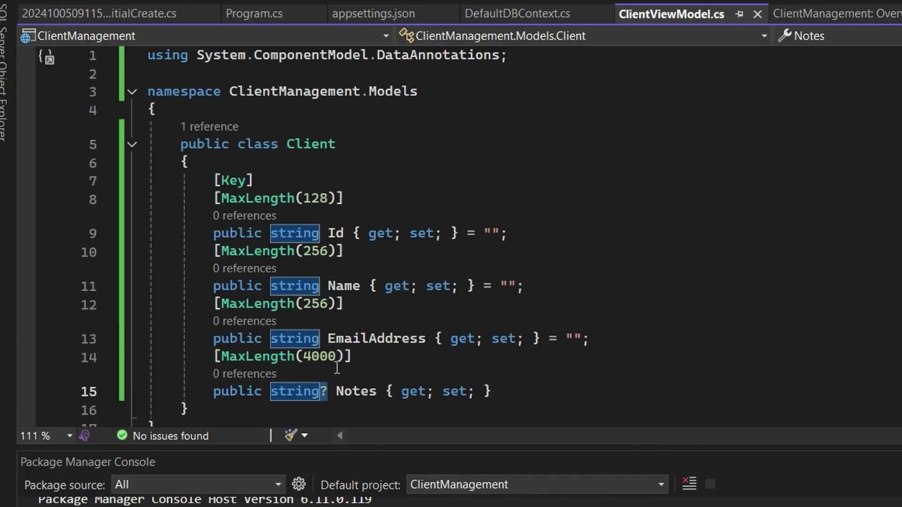
Step: Compare the migration's columns with the Client model properties in ClientViewModel.cs
{"action": "left_click", "coordinate": [328, 340]}
{"action": "left_click_drag", "start_coordinate": [656, 340], "coordinate": [215, 198]}
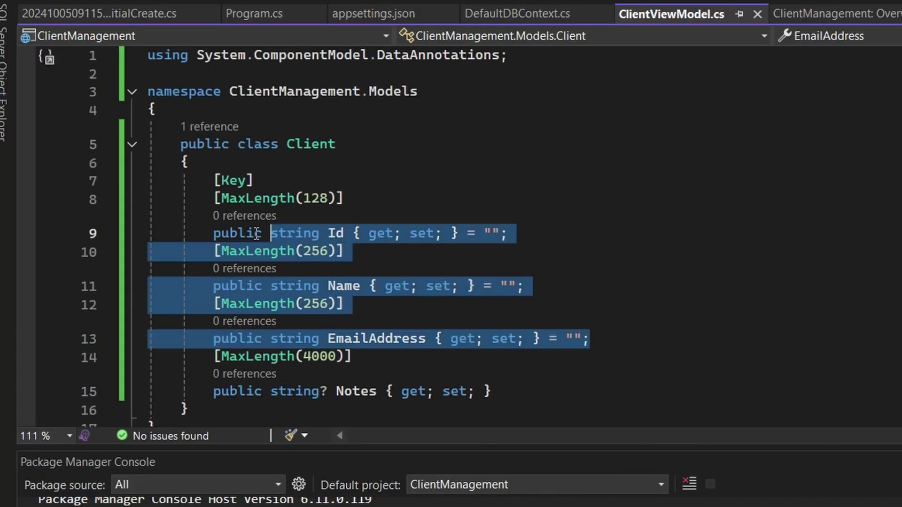
{"action": "left_click", "coordinate": [528, 242]}
{"action": "left_click", "coordinate": [596, 339]}
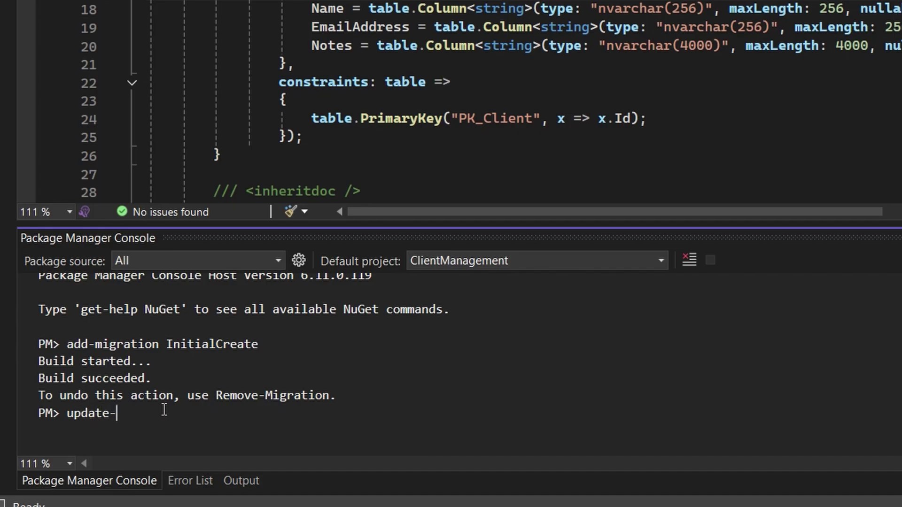
{"action": "type", "text": "database"}
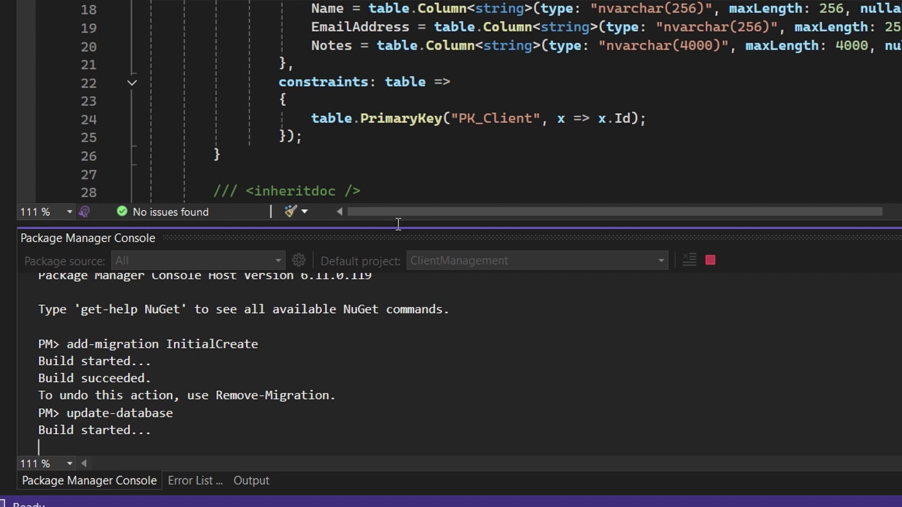
Step: Enlarge the Package Manager Console to show the update-database output
{"action": "left_click_drag", "start_coordinate": [399, 227], "coordinate": [398, 130]}
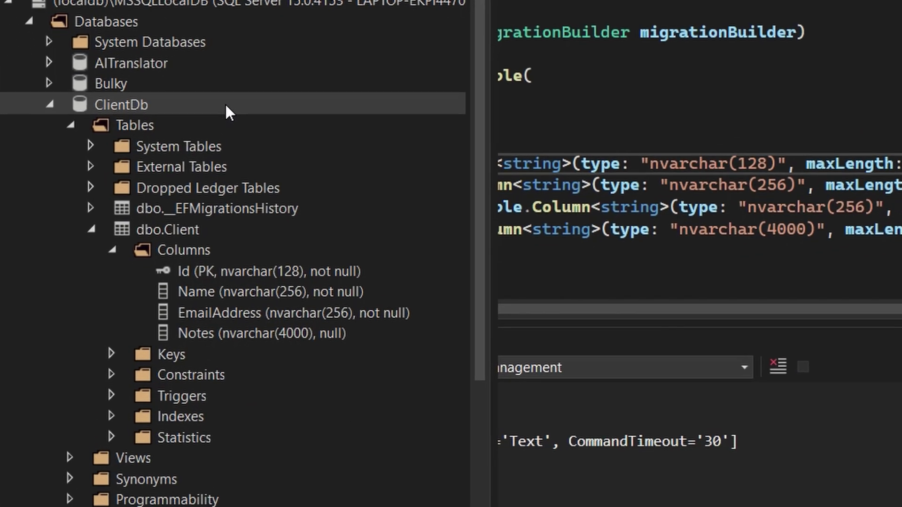
{"action": "right_click", "coordinate": [228, 98]}
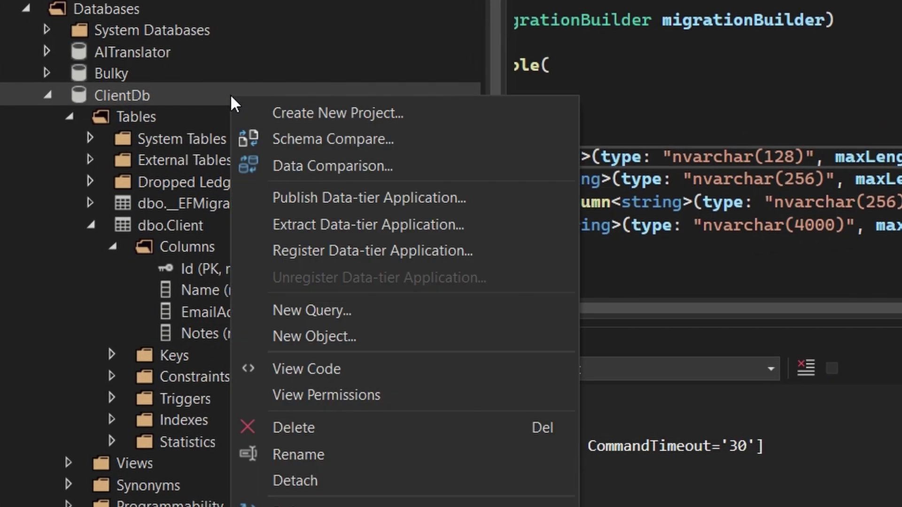
{"action": "left_click", "coordinate": [353, 316]}
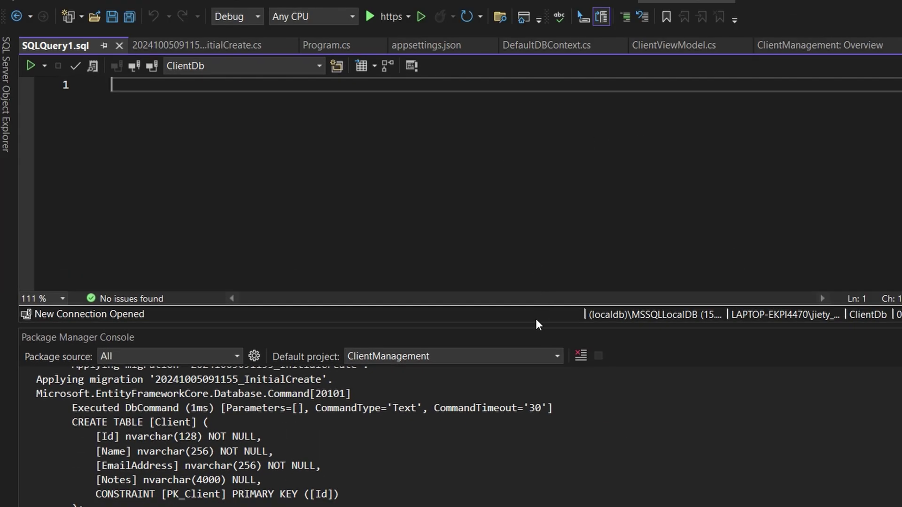
{"action": "left_click_drag", "start_coordinate": [535, 323], "coordinate": [533, 419]}
{"action": "type", "text": "in"}
{"action": "type", "text": "l)"}
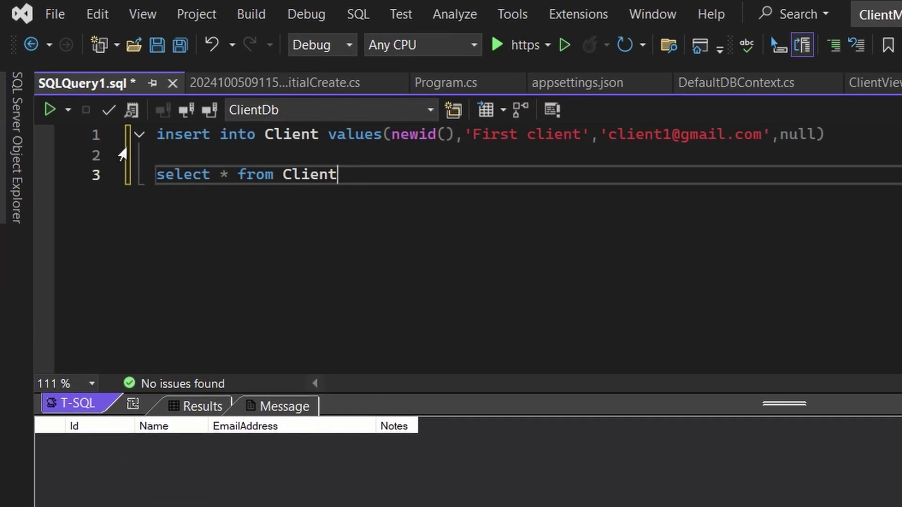
{"action": "left_click_drag", "start_coordinate": [156, 134], "coordinate": [157, 155]}
{"action": "left_click", "coordinate": [49, 112]}
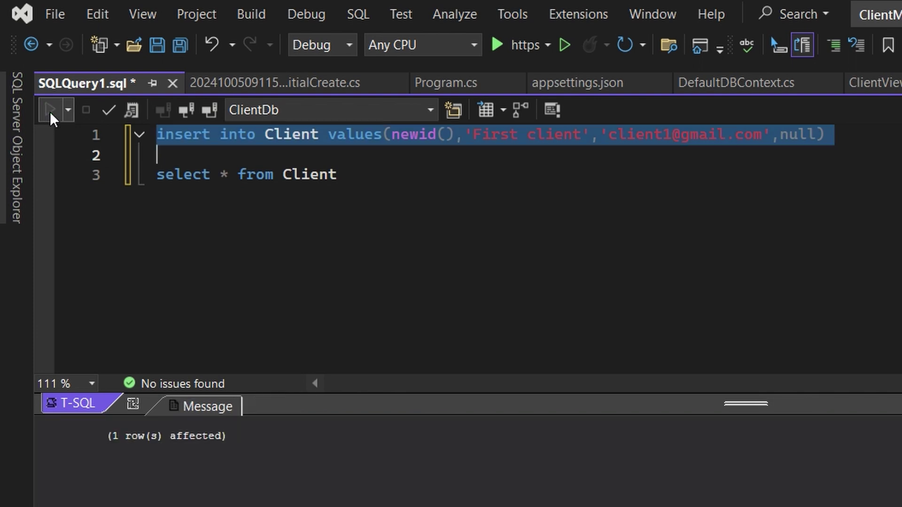
Step: Run SELECT * FROM Client and widen the Id, Name, EmailAddress and Notes result columns
{"action": "left_click", "coordinate": [122, 181]}
{"action": "left_click", "coordinate": [51, 111]}
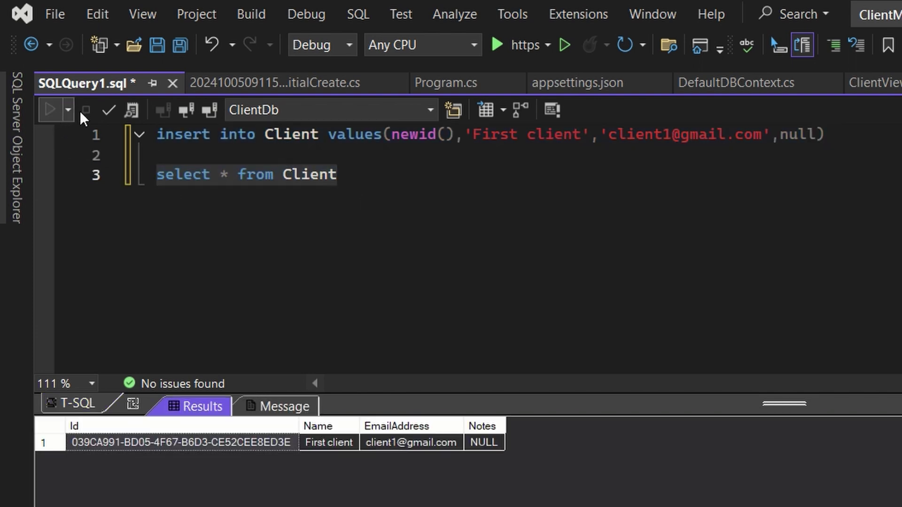
{"action": "left_click", "coordinate": [172, 443]}
{"action": "left_click_drag", "start_coordinate": [299, 426], "coordinate": [330, 427]}
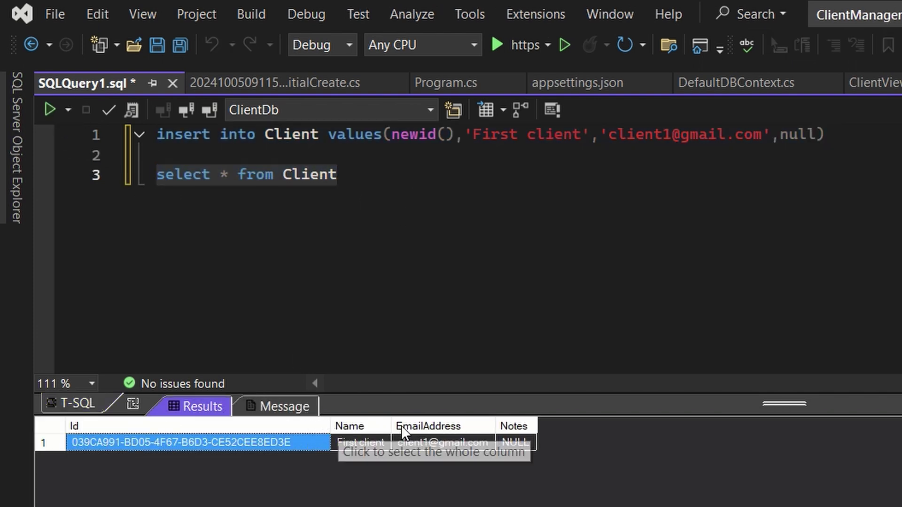
{"action": "left_click_drag", "start_coordinate": [392, 427], "coordinate": [542, 427]}
{"action": "left_click_drag", "start_coordinate": [645, 426], "coordinate": [816, 427]}
{"action": "left_click", "coordinate": [636, 441]}
{"action": "left_click", "coordinate": [896, 234]}
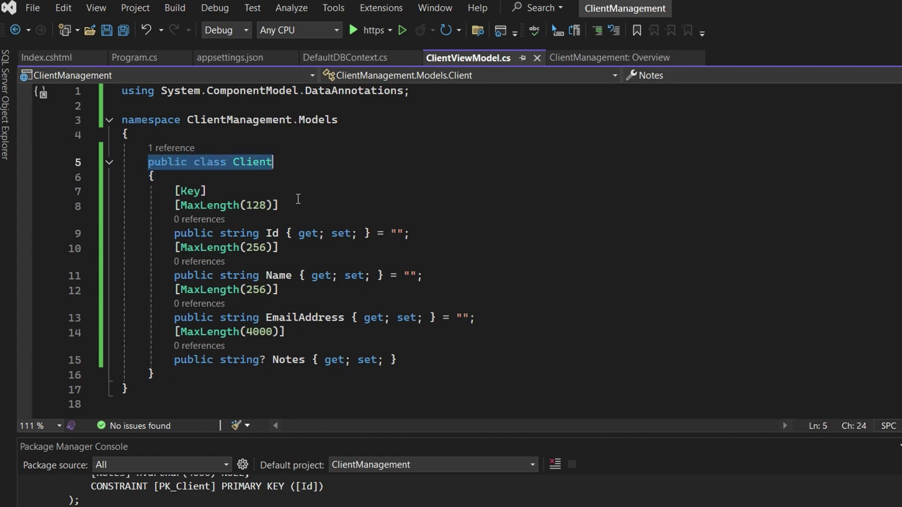
{"action": "scroll", "coordinate": [298, 199], "scroll_direction": "down", "scroll_amount": 2}
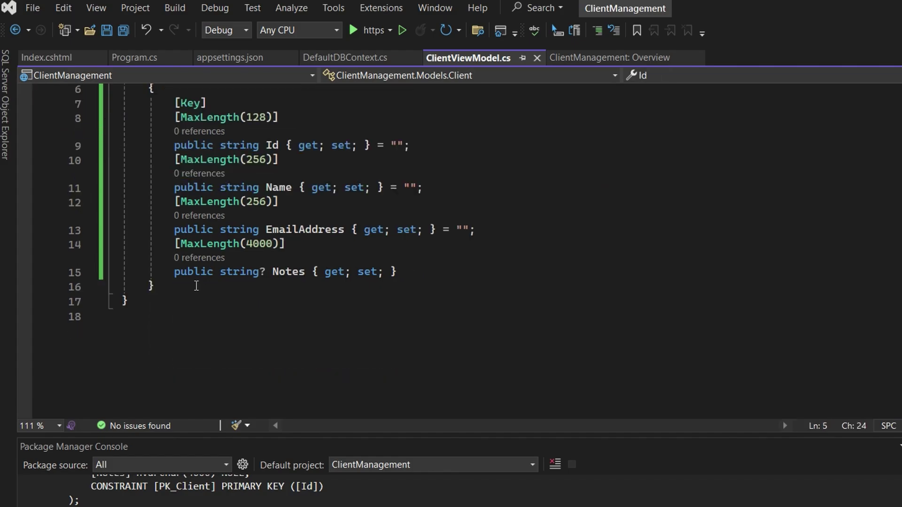
Step: Define ClientViewModel below Client with Id, [Required] Name, [EmailAddress] 'Email Address' and Notes
{"action": "left_click", "coordinate": [196, 287]}
{"action": "key", "text": "Return"}
{"action": "key", "text": "Return"}
{"action": "type", "text": "public class ClientViewModel {"}
{"action": "key", "text": "Return"}
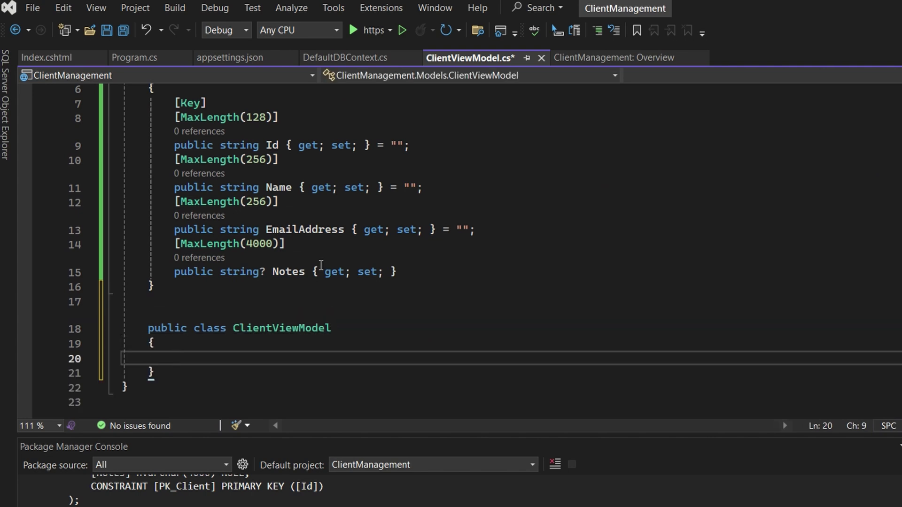
{"action": "type", "text": "public string? Id { get; set; }          [Required]         public string Name { get; set; } = \"\";          [Required]         [EmailAddress]         [Display(Name = \"Email Address\")]         public string EmailAddress { get; set; } = \"\";"}
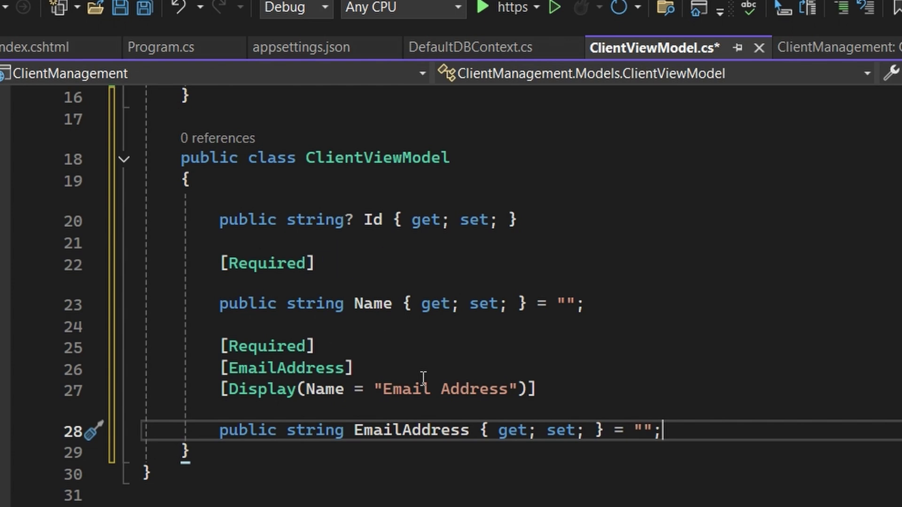
{"action": "double_click", "coordinate": [282, 368]}
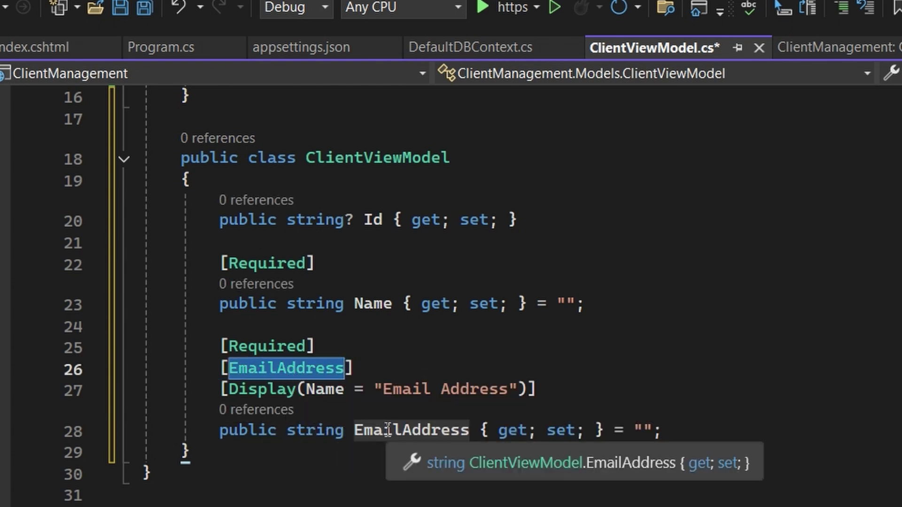
{"action": "key", "text": "End"}
{"action": "left_click", "coordinate": [551, 396]}
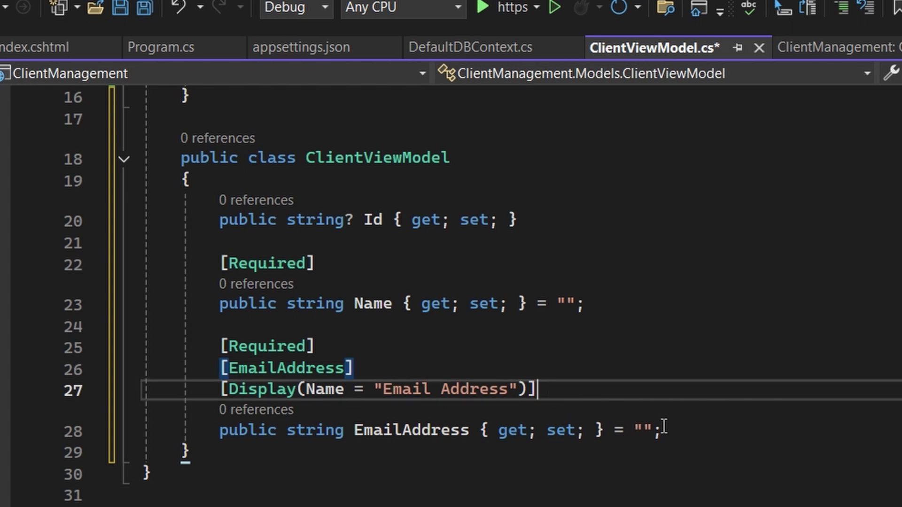
{"action": "left_click", "coordinate": [673, 430]}
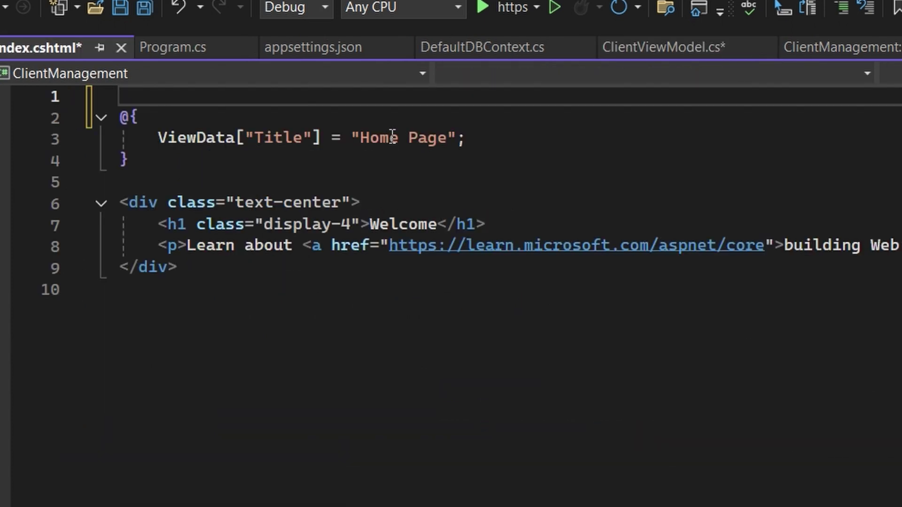
{"action": "double_click", "coordinate": [412, 138]}
{"action": "key", "text": "ctrl+shift+Right"}
{"action": "type", "text": "Client\";"}
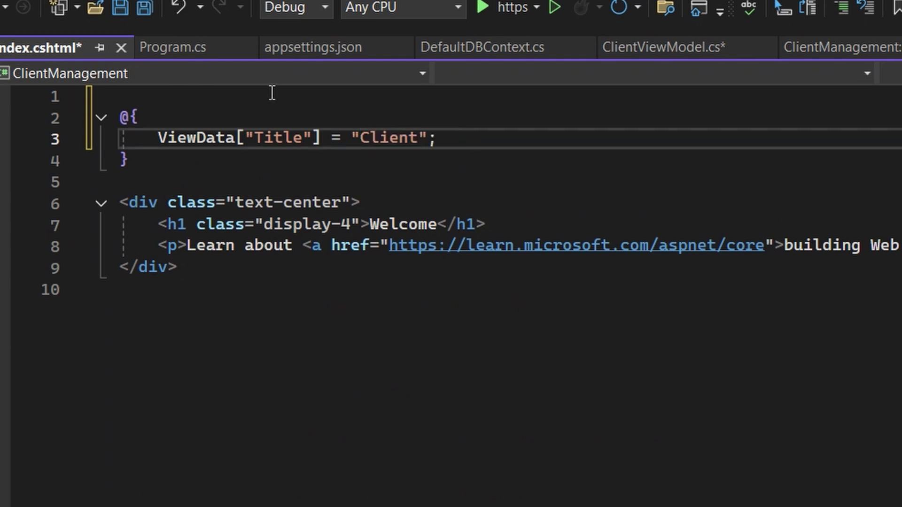
{"action": "left_click", "coordinate": [271, 93]}
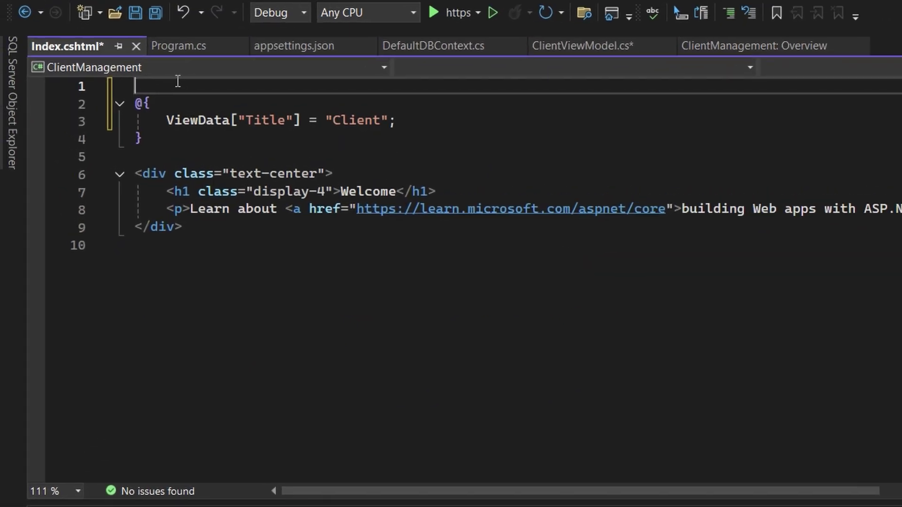
{"action": "type", "text": "@modle"}
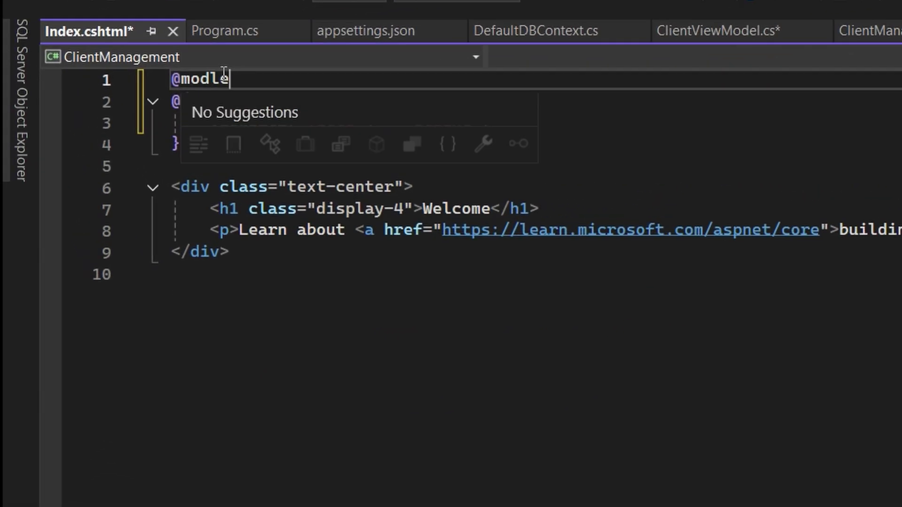
{"action": "key", "text": "BackSpace"}
{"action": "key", "text": "BackSpace"}
{"action": "type", "text": "del "}
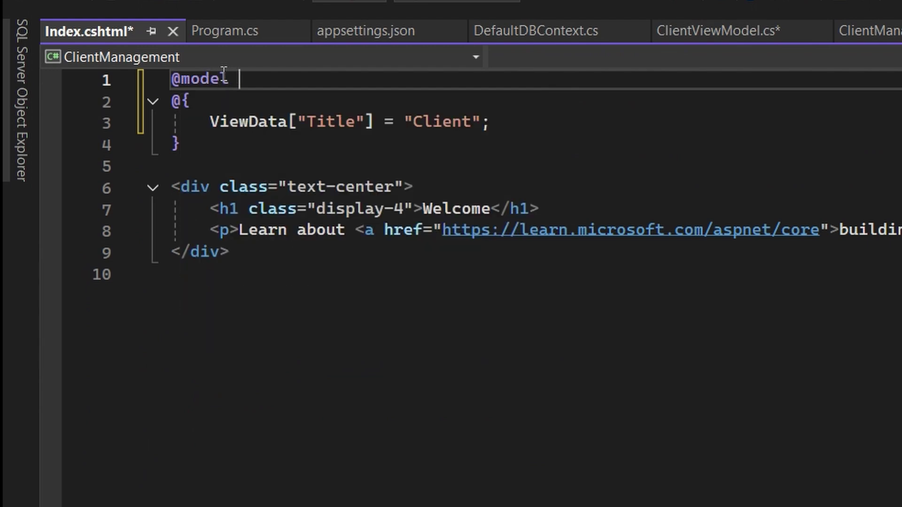
{"action": "type", "text": "List"}
{"action": "key", "text": "Tab"}
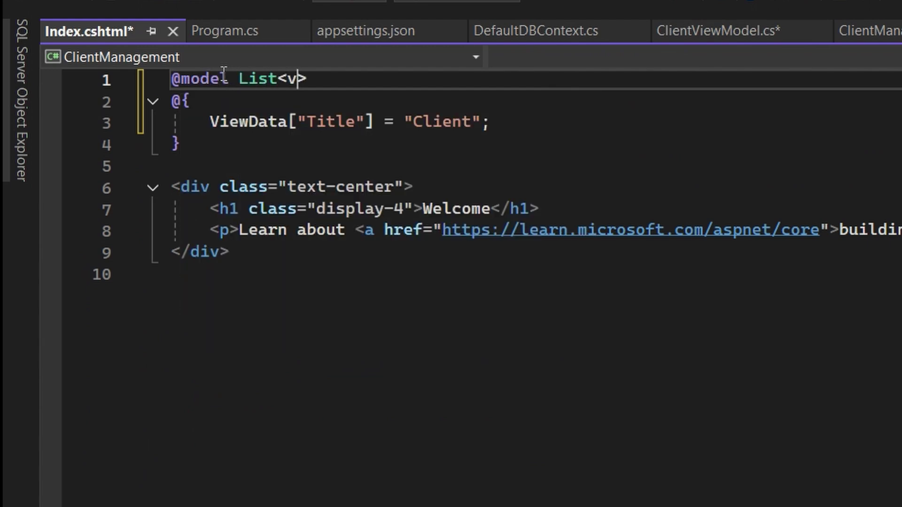
{"action": "type", "text": "clienvm"}
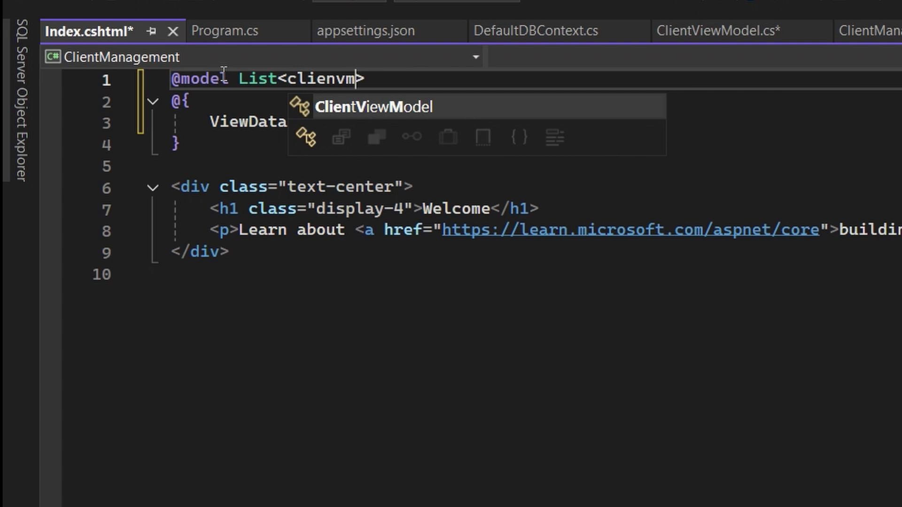
{"action": "key", "text": "Tab"}
Step: Replace the welcome markup with a Client heading and an Add New link
{"action": "left_click_drag", "start_coordinate": [172, 187], "coordinate": [529, 332]}
{"action": "key", "text": "BackSpace"}
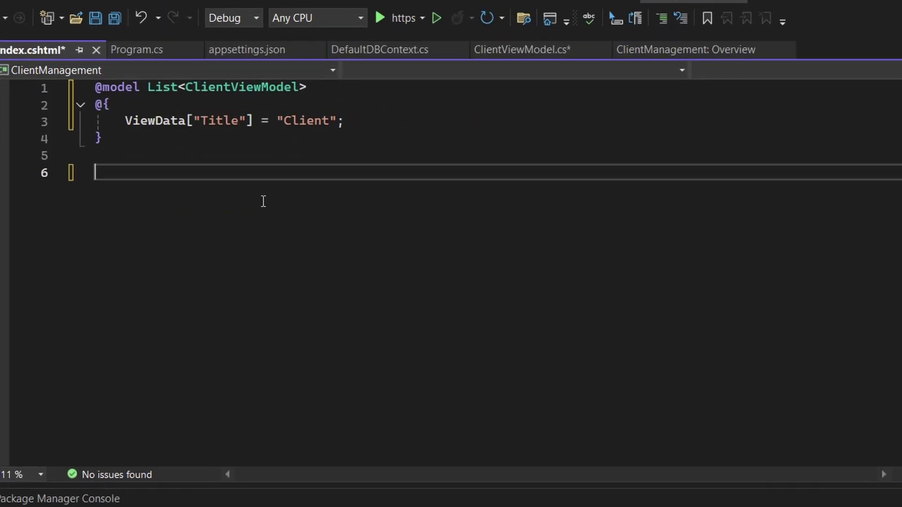
{"action": "type", "text": "<h3 class=\"text-capitalize mb-sm-0 fw600\">@ViewBag.Title</h3> <div class=\"mt-2\"><a class=\"btn btn-primary\" asp-action=\"edit\">+ Add New</a></div>"}
{"action": "left_click", "coordinate": [730, 187]}
{"action": "key", "text": "Return"}
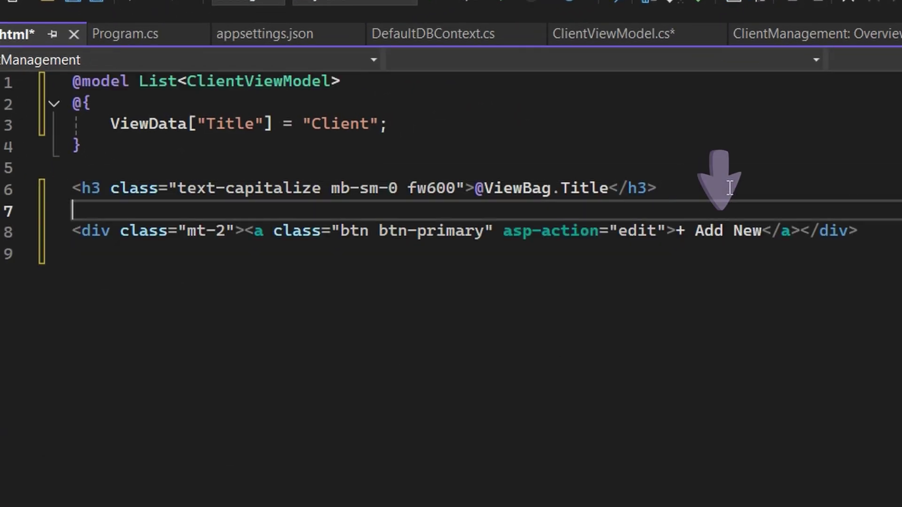
{"action": "left_click", "coordinate": [667, 230]}
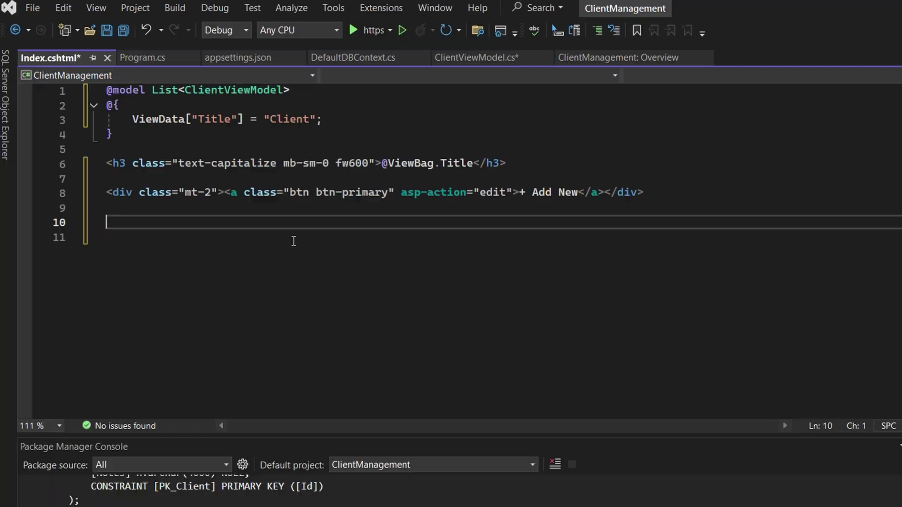
Step: Insert the clients table markup with Edit and Delete links
{"action": "key", "text": "ctrl+v"}
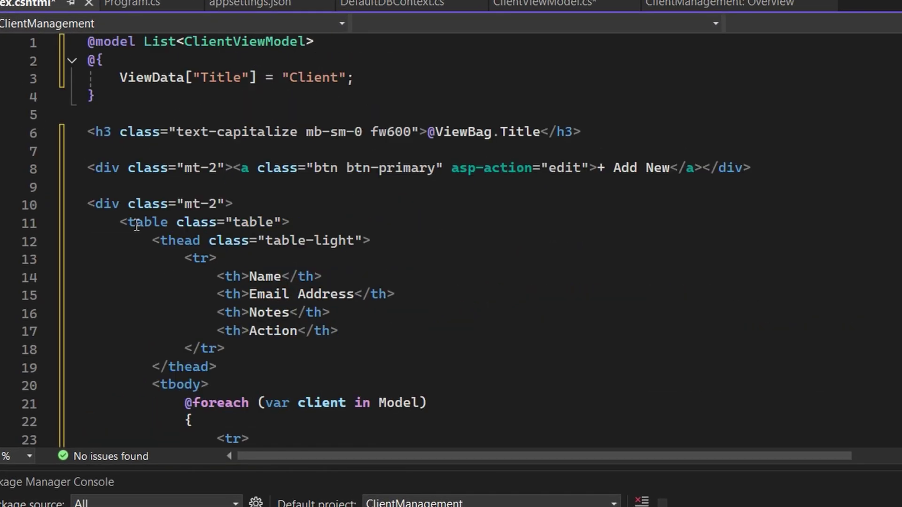
{"action": "left_click_drag", "start_coordinate": [153, 168], "coordinate": [241, 421]}
{"action": "key", "text": "ctrl+x"}
{"action": "key", "text": "ctrl+v"}
{"action": "left_click", "coordinate": [821, 311]}
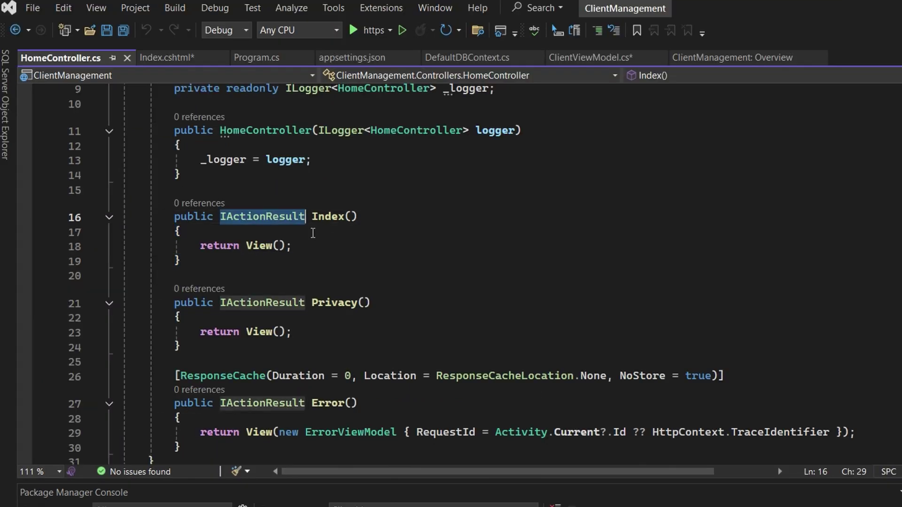
{"action": "type", "text": "async Task<IActionResult> Index("}
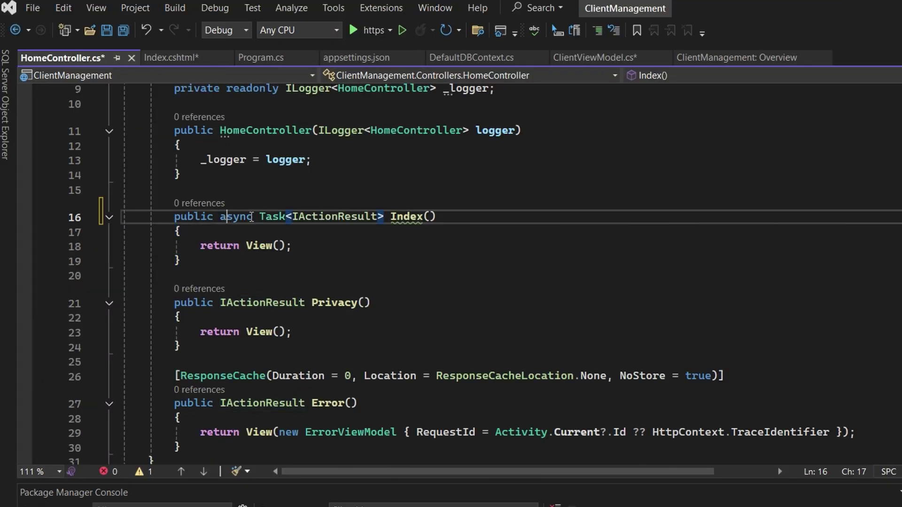
Step: Make Index query _db.Clients into a List<ClientViewModel>
{"action": "left_click", "coordinate": [274, 232]}
{"action": "key", "text": "Return"}
{"action": "key", "text": "ctrl+v"}
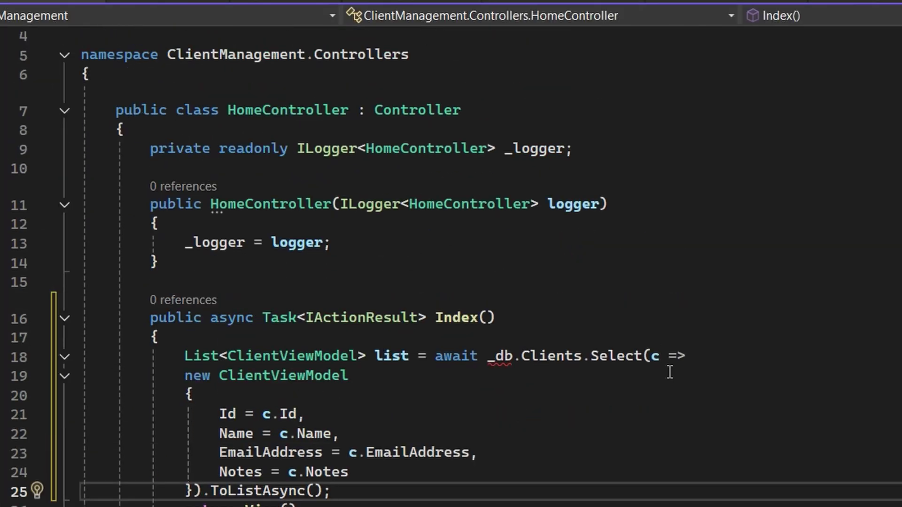
Step: Inject DefaultDBContext through the constructor and assign it to a _db field
{"action": "left_click", "coordinate": [533, 237]}
{"action": "key", "text": "Return"}
{"action": "type", "text": "private DefaultDBContext _db;"}
{"action": "left_click", "coordinate": [520, 291]}
{"action": "type", "text": ","}
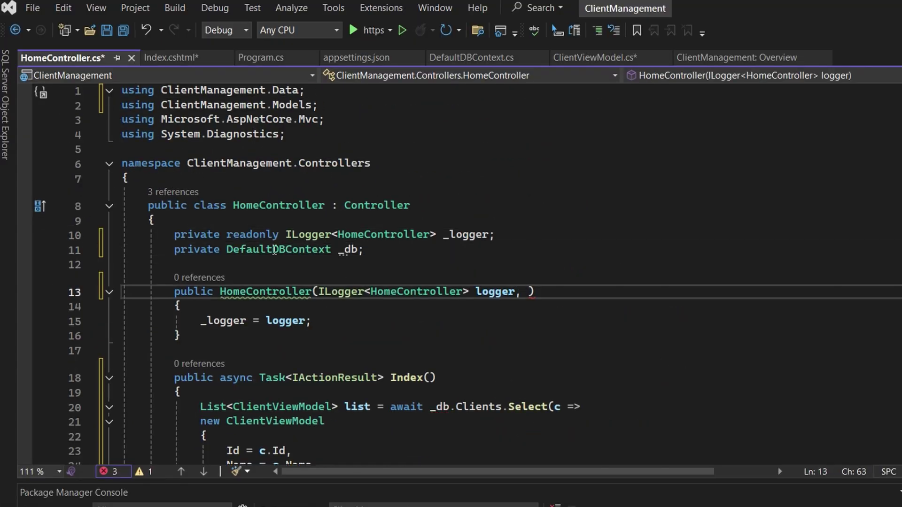
{"action": "double_click", "coordinate": [279, 250]}
{"action": "left_click", "coordinate": [530, 291]}
{"action": "key", "text": "ctrl+v"}
{"action": "type", "text": "db"}
{"action": "left_click", "coordinate": [358, 317]}
{"action": "key", "text": "ctrl+d"}
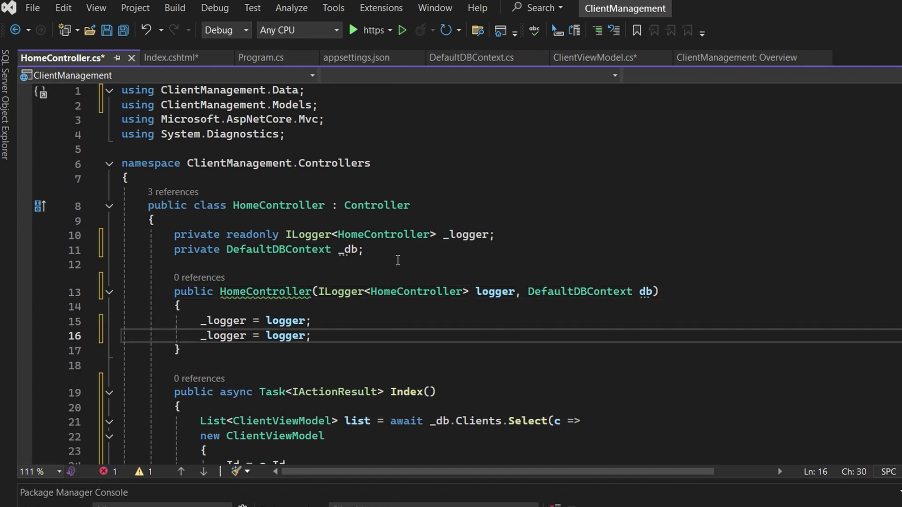
{"action": "double_click", "coordinate": [350, 250]}
{"action": "key", "text": "ctrl+c"}
{"action": "double_click", "coordinate": [223, 336]}
{"action": "key", "text": "ctrl+v"}
{"action": "double_click", "coordinate": [271, 336]}
{"action": "type", "text": "db"}
Step: Return View(list) from Index and start debugging the app
{"action": "left_click", "coordinate": [705, 353]}
{"action": "scroll", "coordinate": [745, 408], "scroll_direction": "down", "scroll_amount": 1}
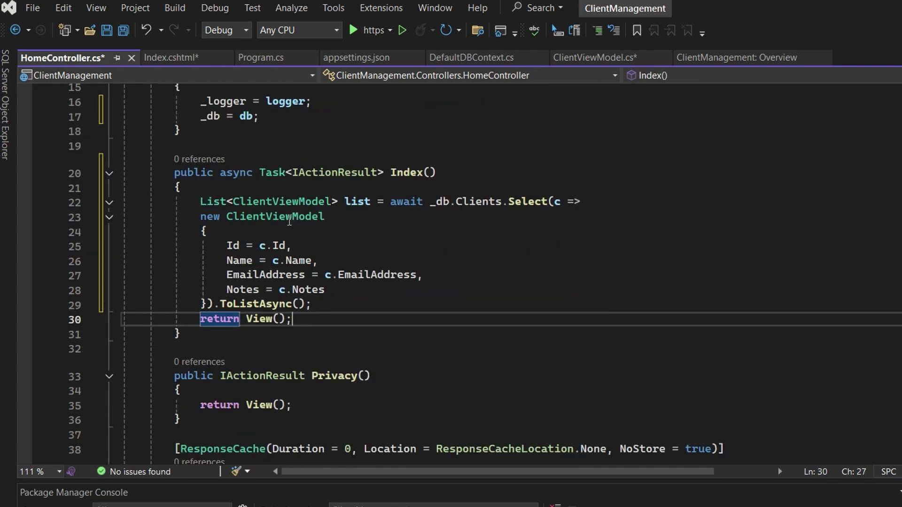
{"action": "double_click", "coordinate": [358, 202]}
{"action": "key", "text": "ctrl+c"}
{"action": "left_click", "coordinate": [286, 319]}
{"action": "key", "text": "ctrl+v"}
{"action": "left_click", "coordinate": [215, 8]}
Step: Run the app in Edge and check the First client row with Edit and Delete links
{"action": "left_click", "coordinate": [217, 68]}
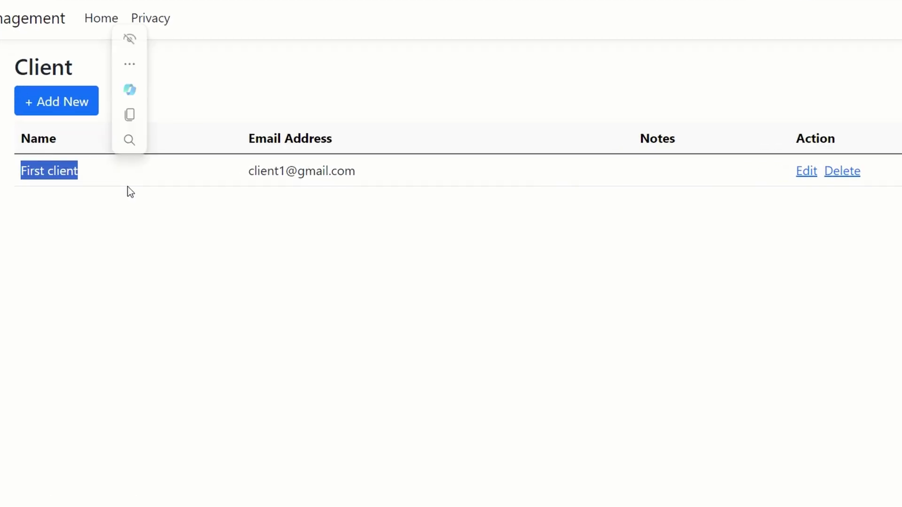
{"action": "left_click", "coordinate": [174, 241]}
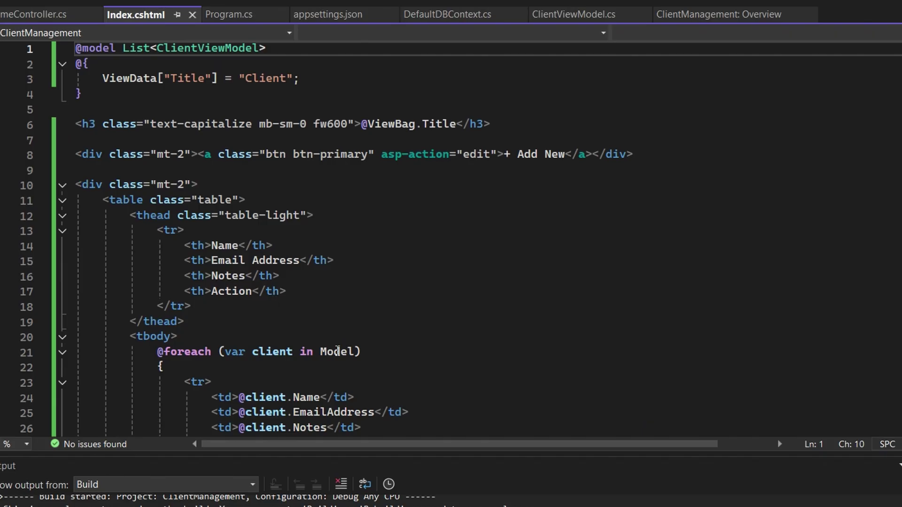
{"action": "scroll", "coordinate": [510, 232], "scroll_direction": "down", "scroll_amount": 2}
{"action": "scroll", "coordinate": [510, 233], "scroll_direction": "up", "scroll_amount": 2}
Step: Inspect the Add New link's asp-action attribute pointing to Edit
{"action": "double_click", "coordinate": [481, 155]}
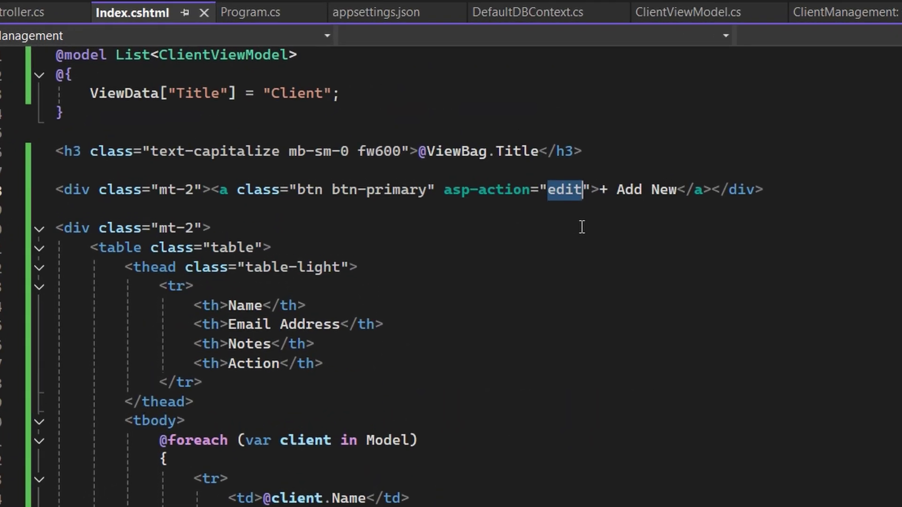
{"action": "left_click_drag", "start_coordinate": [477, 212], "coordinate": [637, 211]}
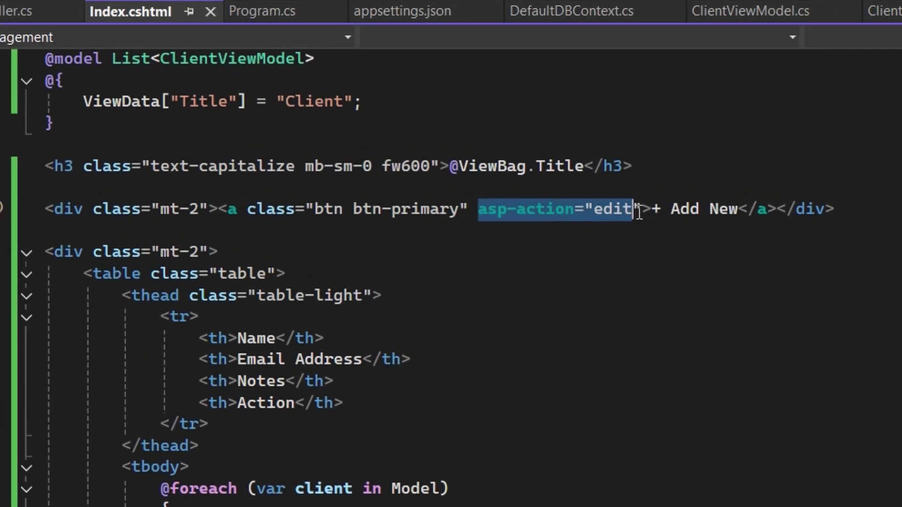
{"action": "left_click", "coordinate": [614, 211]}
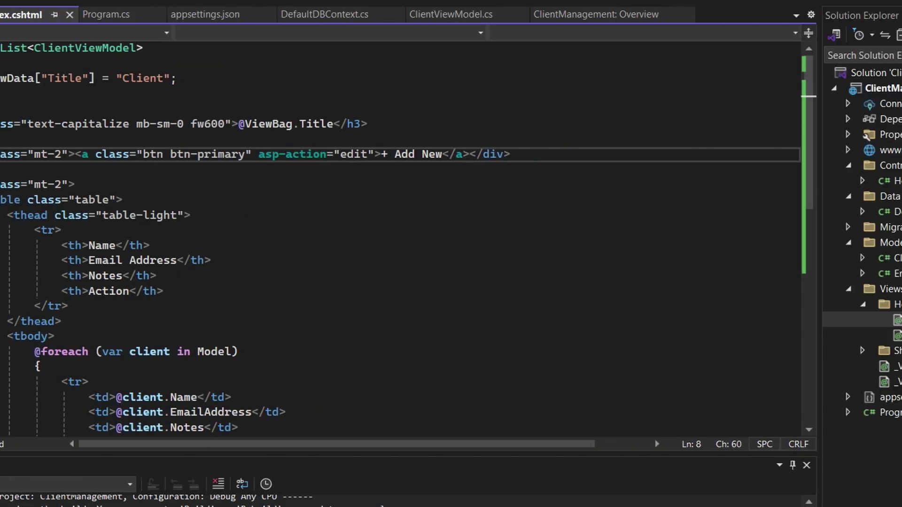
Step: Add a Razor View - Empty to Views/Home, renaming Index1 to Edit
{"action": "right_click", "coordinate": [665, 303]}
{"action": "mouse_move", "coordinate": [666, 333]}
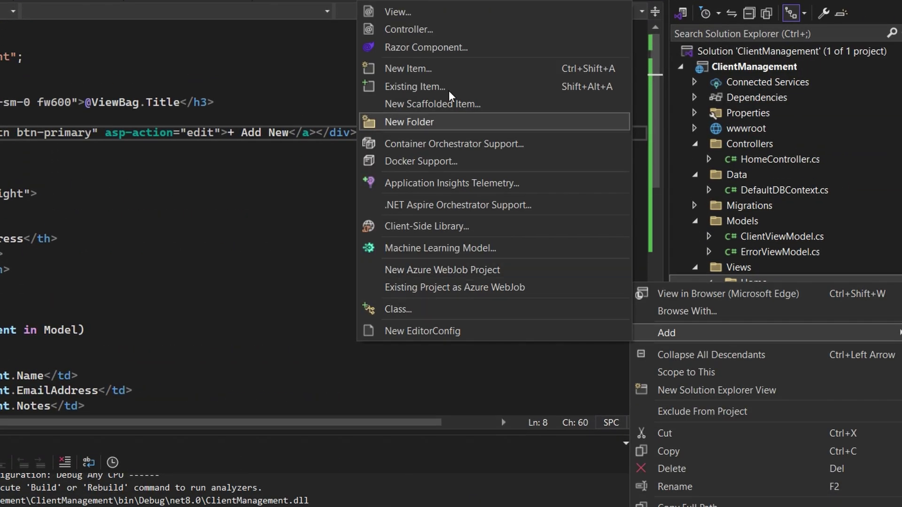
{"action": "left_click", "coordinate": [381, 12]}
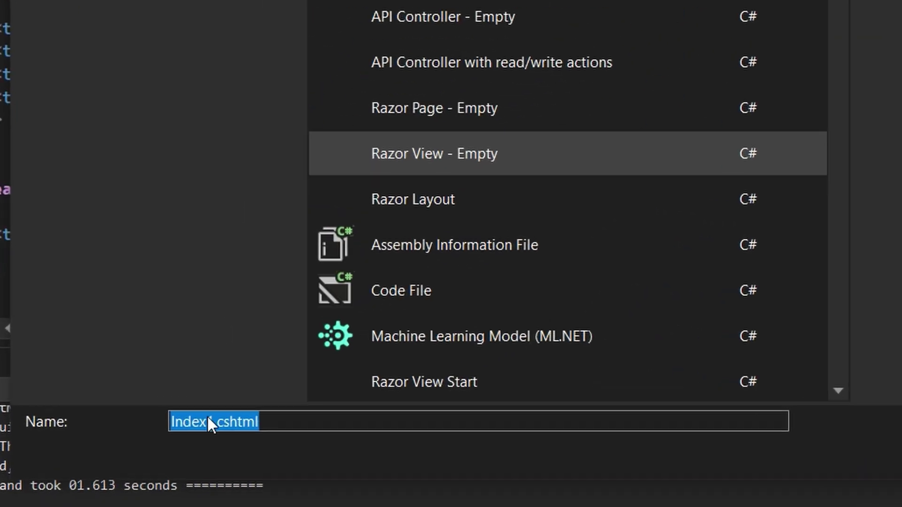
{"action": "left_click", "coordinate": [212, 422]}
{"action": "double_click", "coordinate": [212, 422]}
{"action": "type", "text": "Edit"}
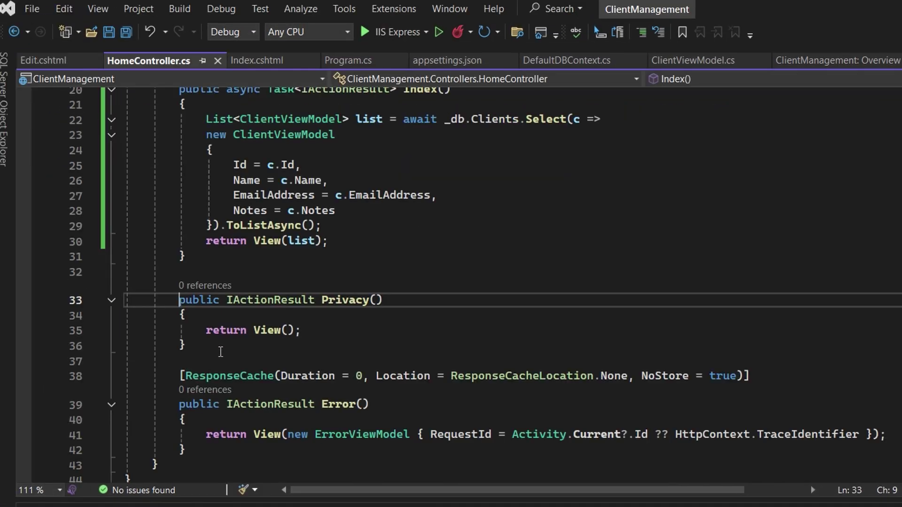
Step: Duplicate the Privacy method and rename the copy to Edit(string id)
{"action": "left_click", "coordinate": [221, 352], "text": "shift"}
{"action": "key", "text": "ctrl+c"}
{"action": "left_click", "coordinate": [248, 274]}
{"action": "key", "text": "Return"}
{"action": "key", "text": "ctrl+v"}
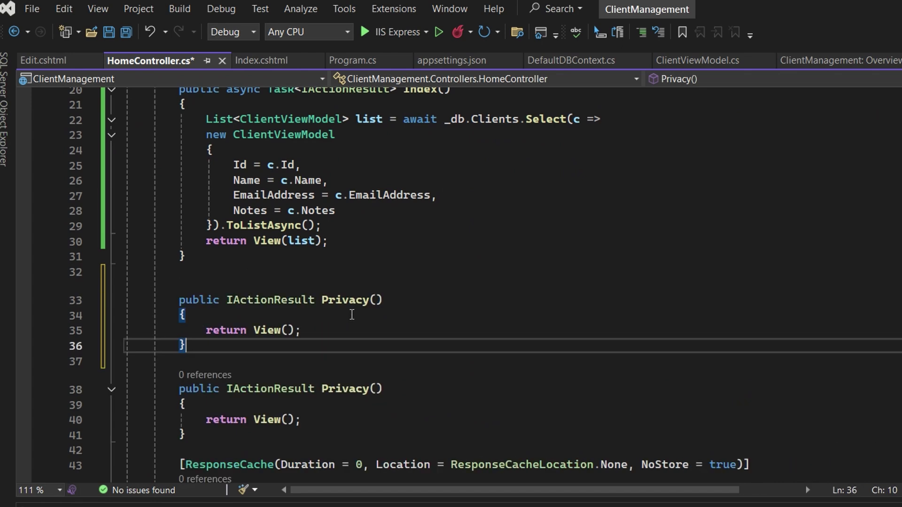
{"action": "double_click", "coordinate": [345, 300]}
{"action": "type", "text": "Edit"}
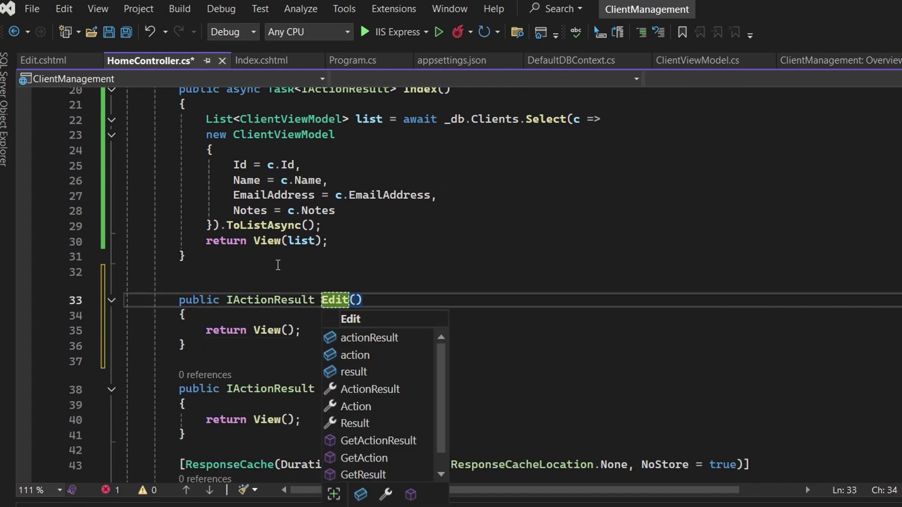
{"action": "left_click", "coordinate": [278, 265]}
{"action": "left_click", "coordinate": [357, 301]}
{"action": "type", "text": "tring"}
Step: Add an if condition on the id inside the Edit method
{"action": "key", "text": "Down"}
{"action": "key", "text": "Return"}
{"action": "type", "text": "i"}
{"action": "type", "text": "f(string.i"}
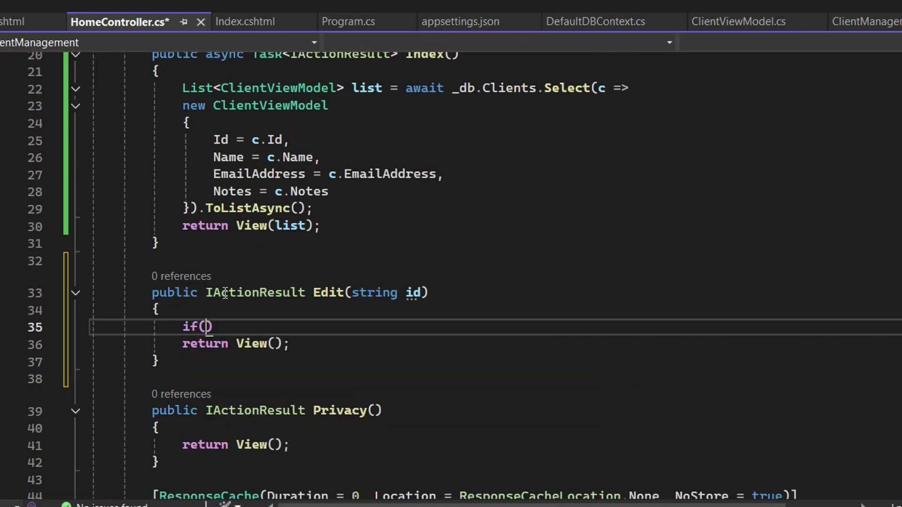
{"action": "type", "text": "id"}
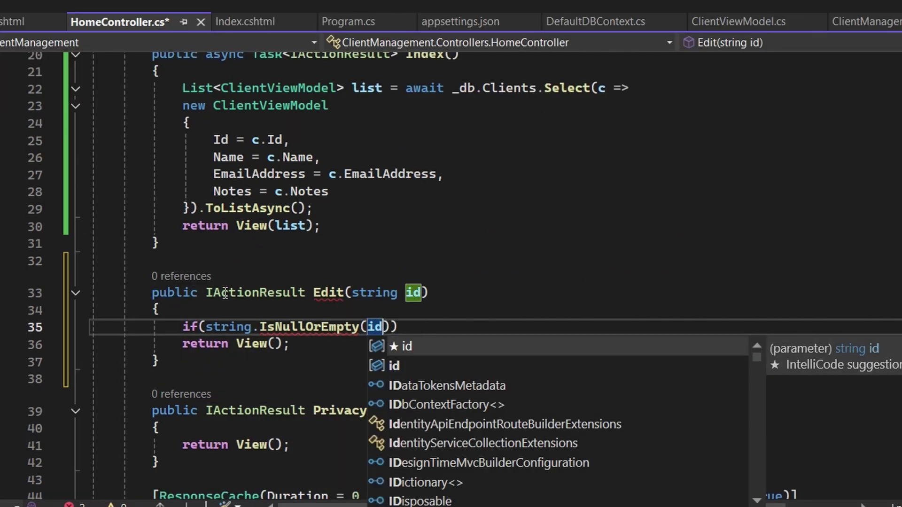
{"action": "type", "text": "))"}
{"action": "left_click", "coordinate": [205, 326]}
{"action": "type", "text": "!"}
{"action": "left_click", "coordinate": [469, 324]}
{"action": "key", "text": "Return"}
{"action": "type", "text": "{"}
{"action": "key", "text": "Return"}
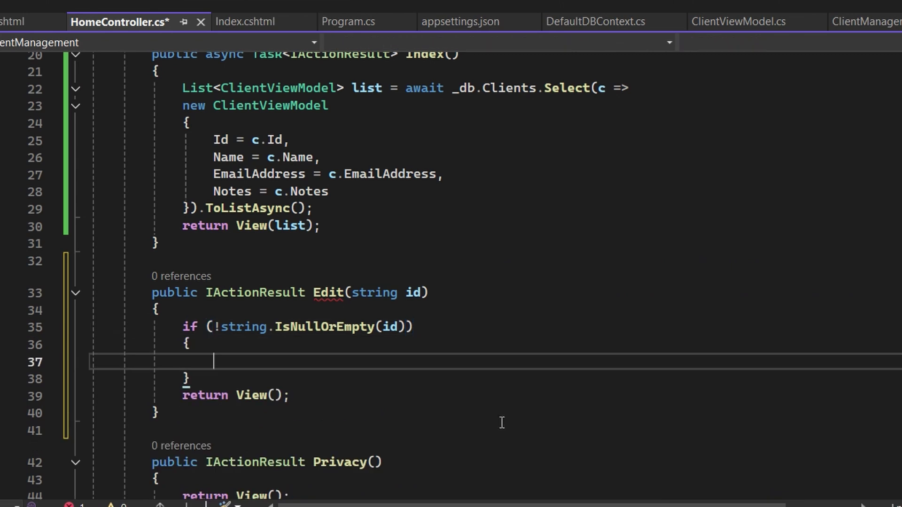
Step: Load the client via AsNoTracking().Where().Select().FirstOrDefault() ?? new ClientViewModel() and return View(model)
{"action": "left_click", "coordinate": [281, 307]}
{"action": "key", "text": "Return"}
{"action": "type", "text": "ClientViewModel "}
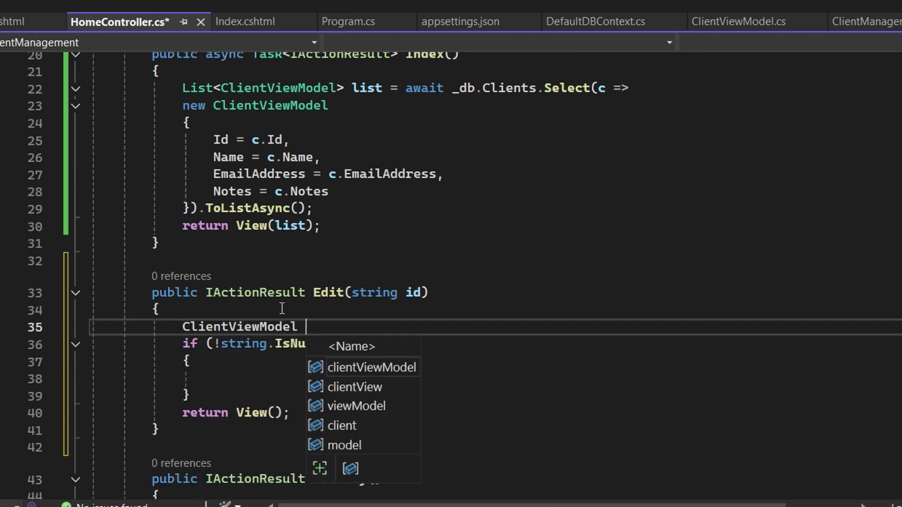
{"action": "type", "text": "model=new ClientViewModel();"}
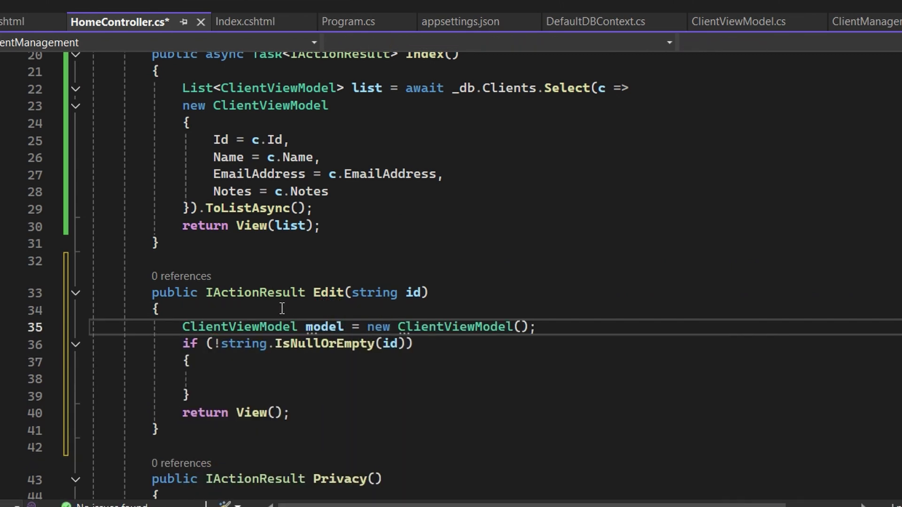
{"action": "key", "text": "Down"}
{"action": "key", "text": "Down"}
{"action": "key", "text": "Down"}
{"action": "type", "text": "model = _db.Clients.AsNoTracking().Where(c => c.Id == id)"}
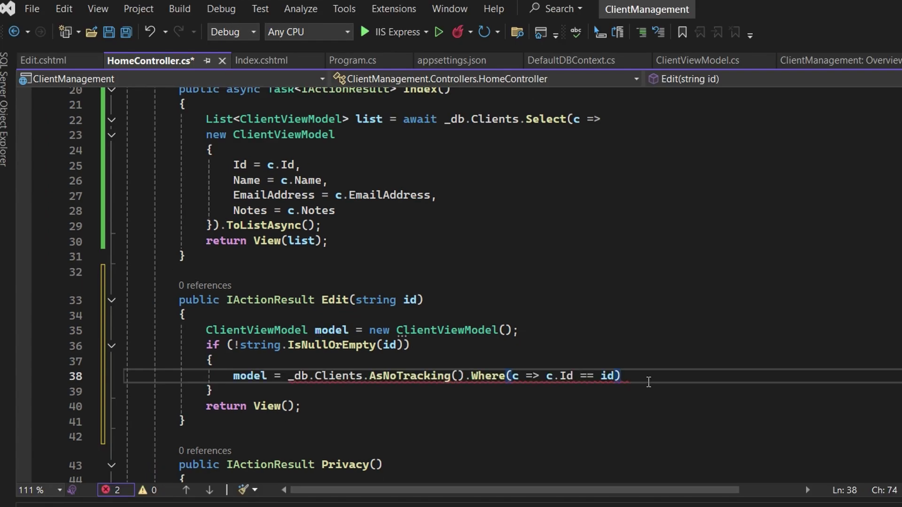
{"action": "key", "text": "Return"}
{"action": "key", "text": "Tab"}
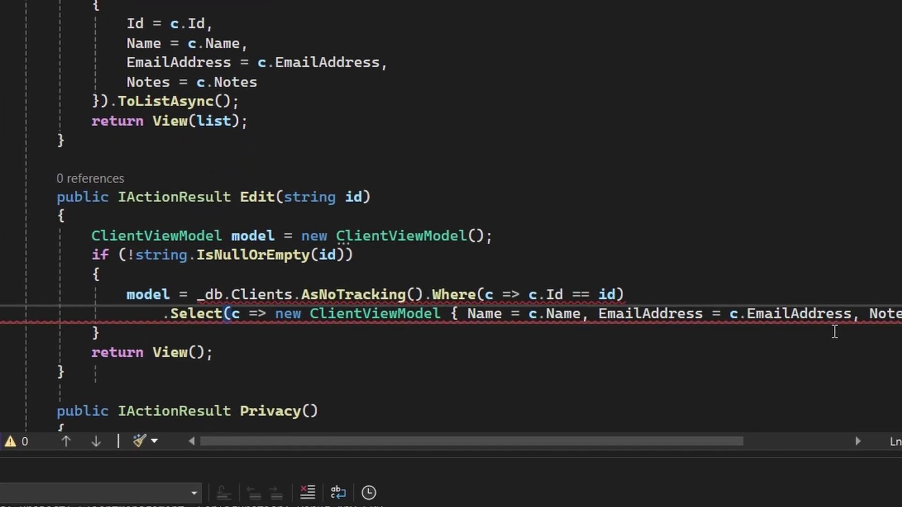
{"action": "key", "text": "Return"}
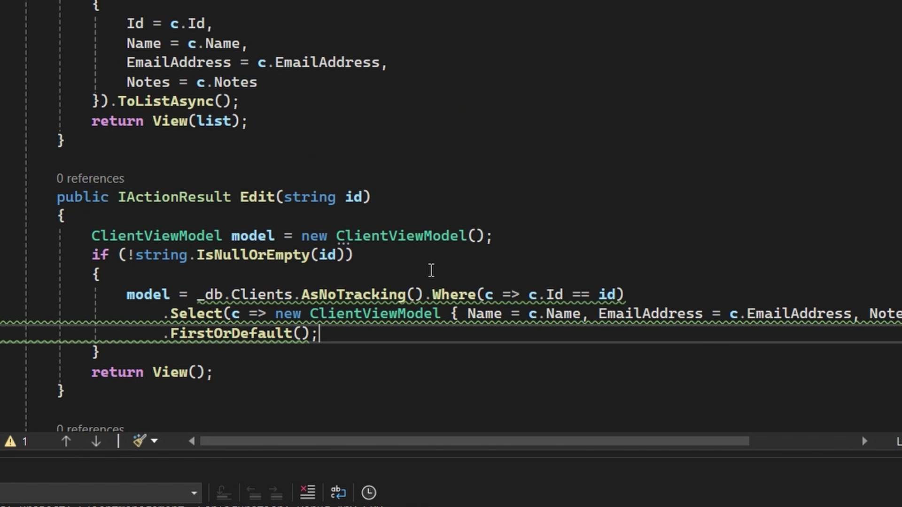
{"action": "type", "text": "?? new ClientViewModel()"}
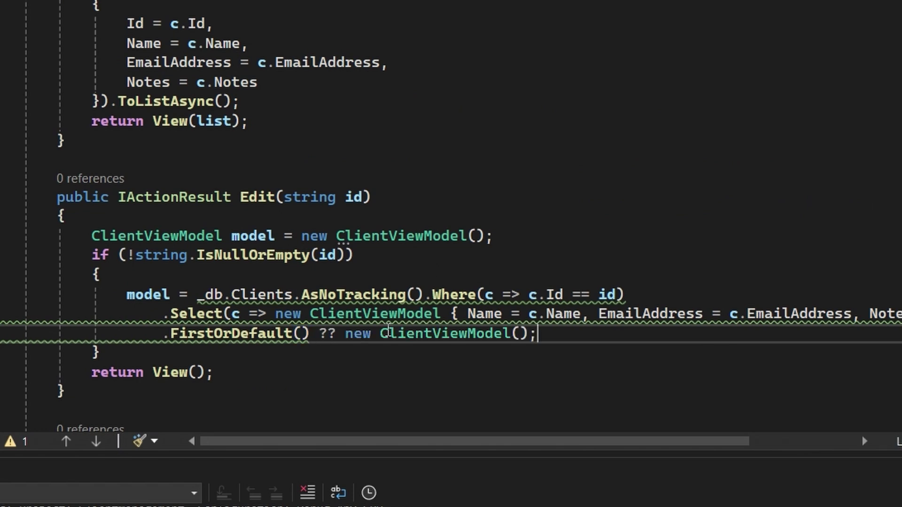
{"action": "left_click", "coordinate": [279, 352]}
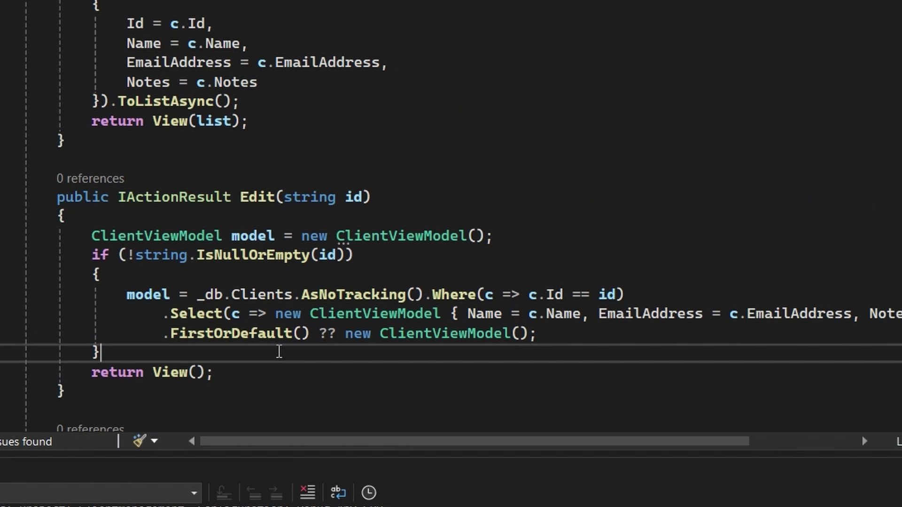
{"action": "left_click", "coordinate": [598, 356]}
{"action": "type", "text": "Id=id "}
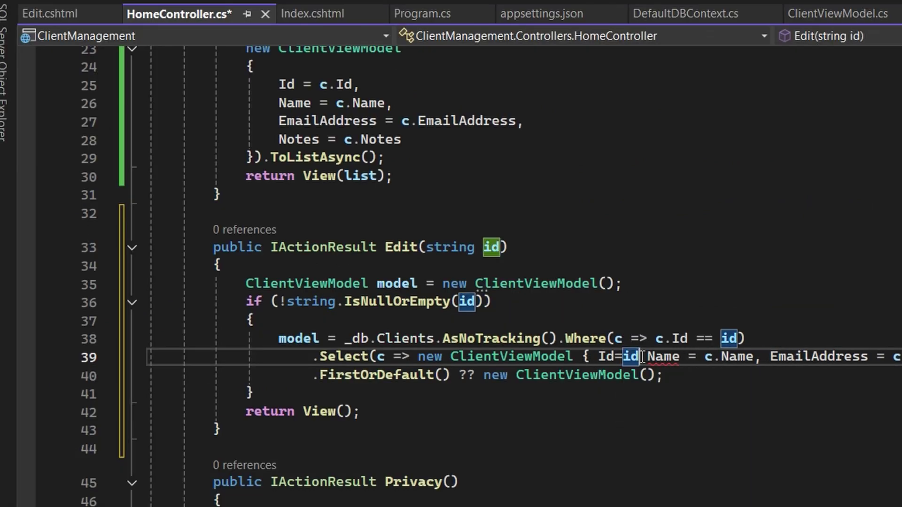
{"action": "type", "text": ","}
{"action": "left_click", "coordinate": [337, 411]}
{"action": "type", "text": "model"}
{"action": "left_click", "coordinate": [348, 387]}
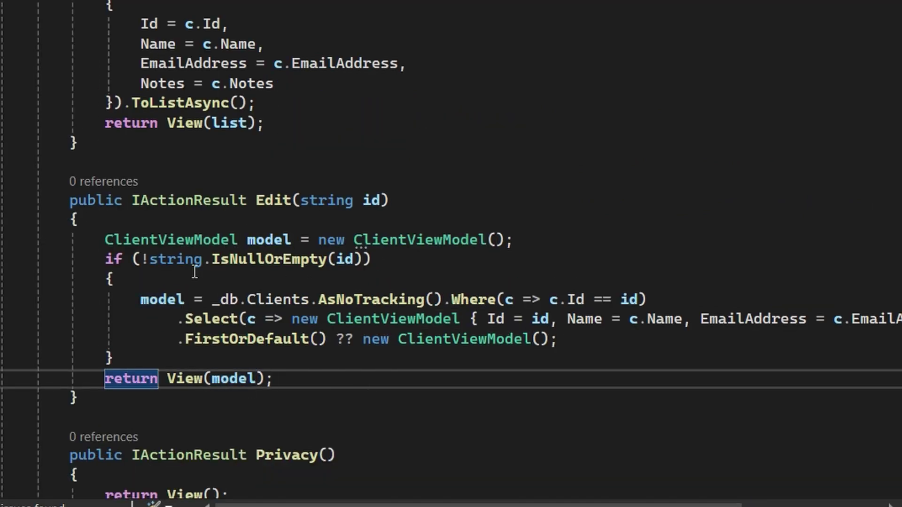
{"action": "left_click", "coordinate": [237, 240]}
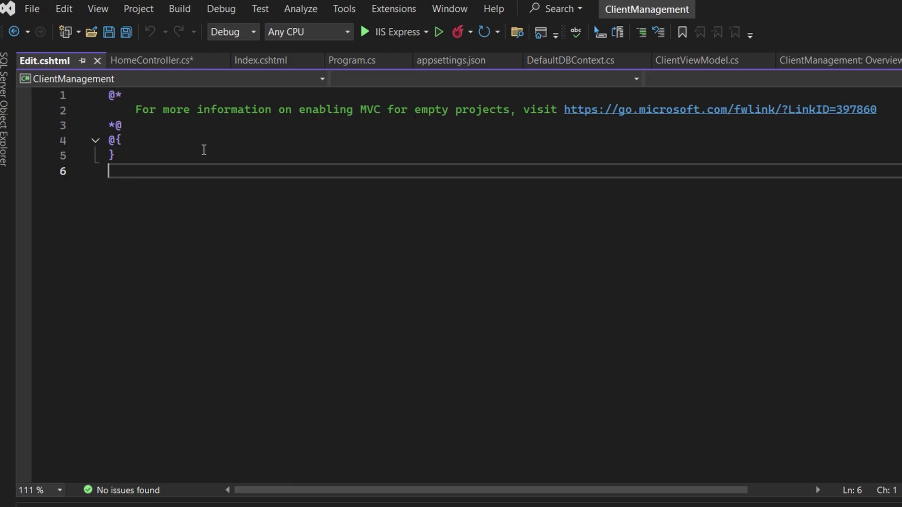
{"action": "key", "text": "ctrl+a"}
{"action": "type", "text": "@"}
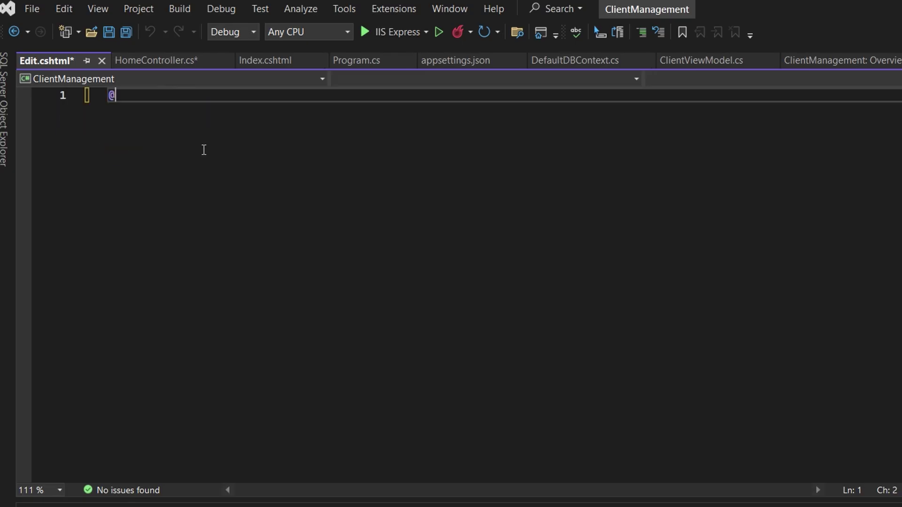
{"action": "type", "text": "model c"}
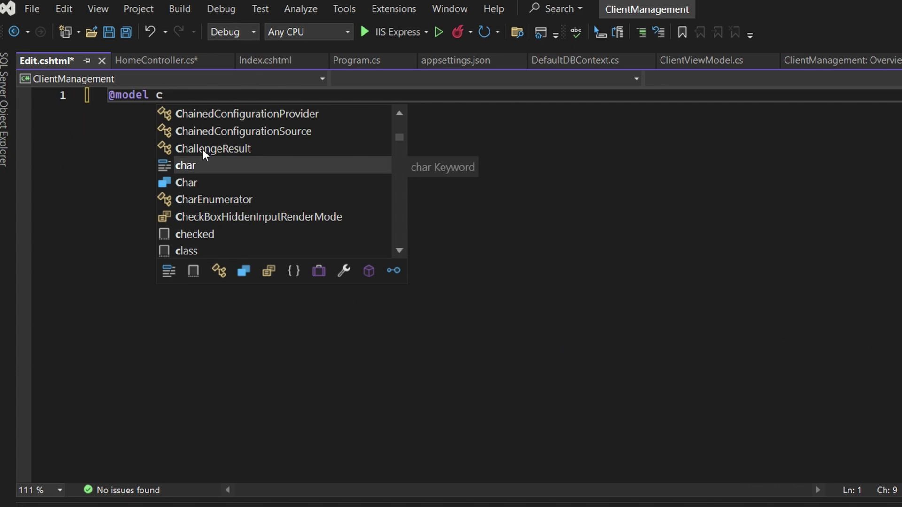
{"action": "type", "text": "li"}
{"action": "key", "text": "Tab"}
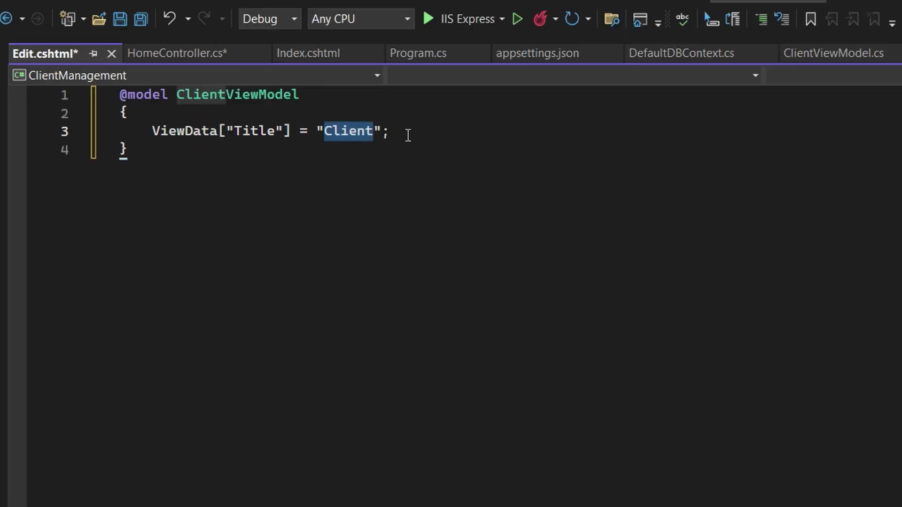
{"action": "type", "text": "Add or Edit Client"}
{"action": "key", "text": "Down"}
{"action": "key", "text": "End"}
{"action": "key", "text": "Return"}
{"action": "key", "text": "Up"}
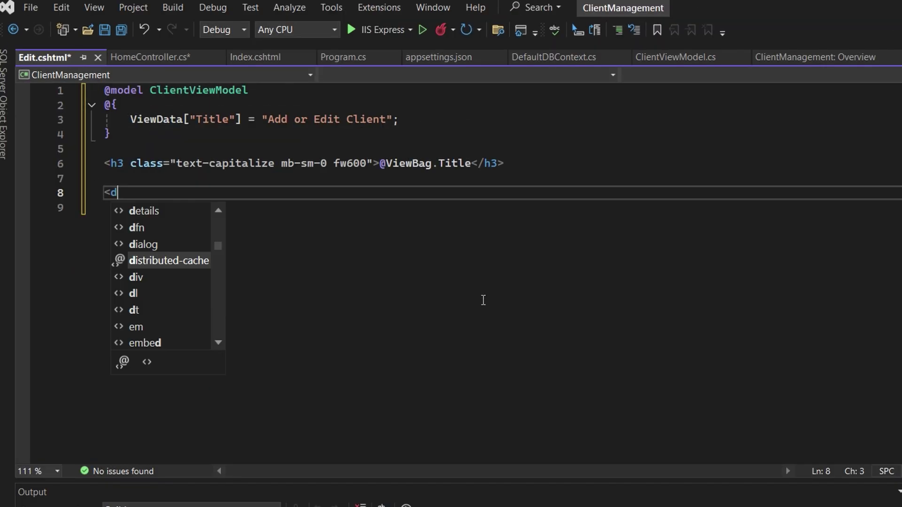
{"action": "type", "text": "form>"}
Step: Add a form with method post, asp-controller Home and asp-action Edit
{"action": "key", "text": "Return"}
{"action": "left_click", "coordinate": [151, 197]}
{"action": "key", "text": "Left"}
{"action": "type", "text": "me"}
{"action": "key", "text": "Tab"}
{"action": "type", "text": "p"}
{"action": "key", "text": "Tab"}
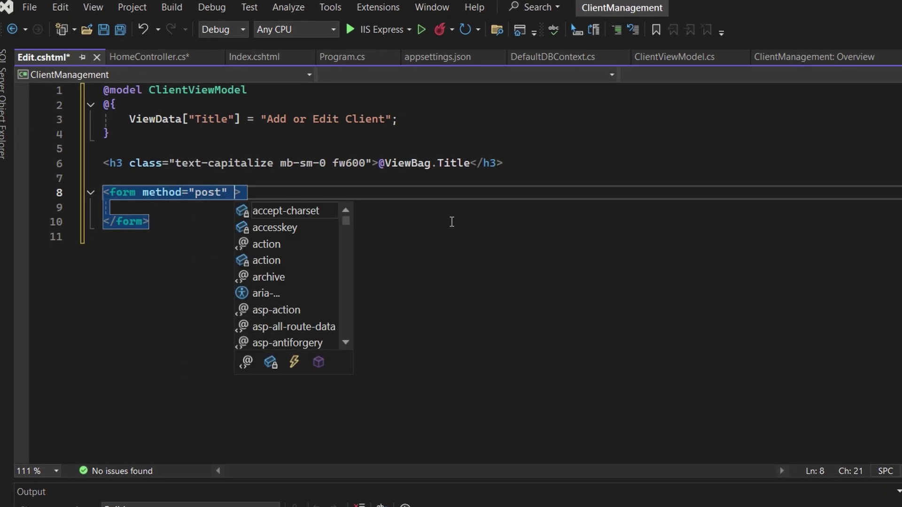
{"action": "type", "text": "asp-c"}
{"action": "key", "text": "Tab"}
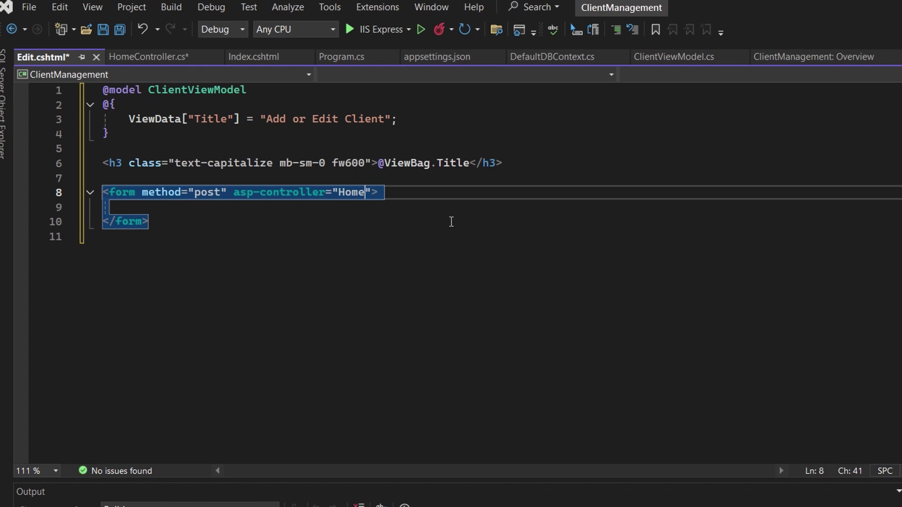
{"action": "key", "text": "Right"}
{"action": "type", "text": "asp-ac"}
{"action": "key", "text": "Tab"}
{"action": "type", "text": "Edit"}
{"action": "type", "text": "public IAc "}
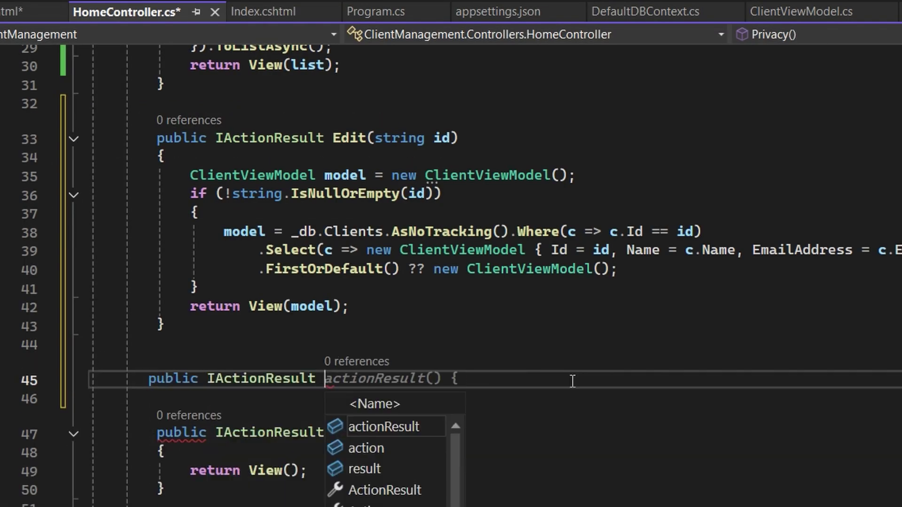
{"action": "type", "text": "Edit(Cl"}
Step: Declare [HttpPost] public IActionResult Edit(ClientViewModel model) with an empty body
{"action": "key", "text": "Tab"}
{"action": "type", "text": "model) {"}
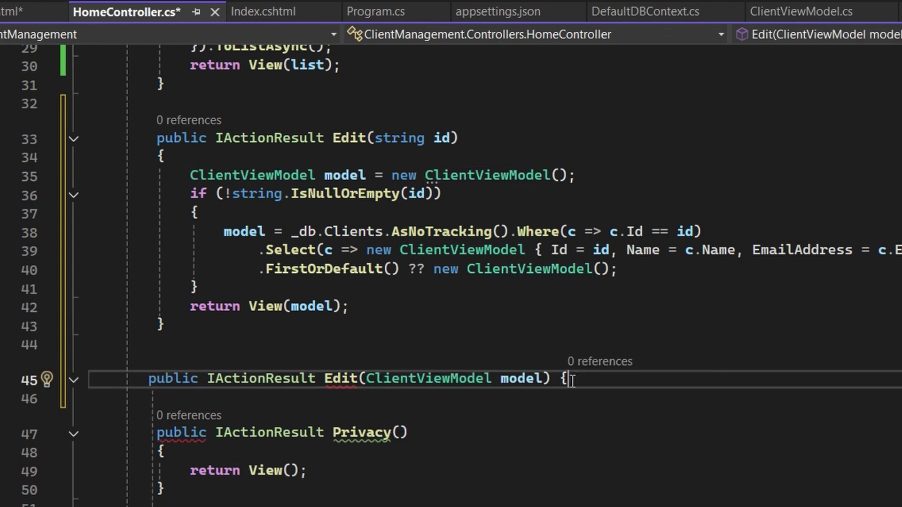
{"action": "key", "text": "Return"}
{"action": "type", "text": "}"}
{"action": "key", "text": "Left"}
{"action": "key", "text": "Return"}
{"action": "left_click", "coordinate": [263, 348]}
{"action": "key", "text": "Return"}
{"action": "type", "text": "["}
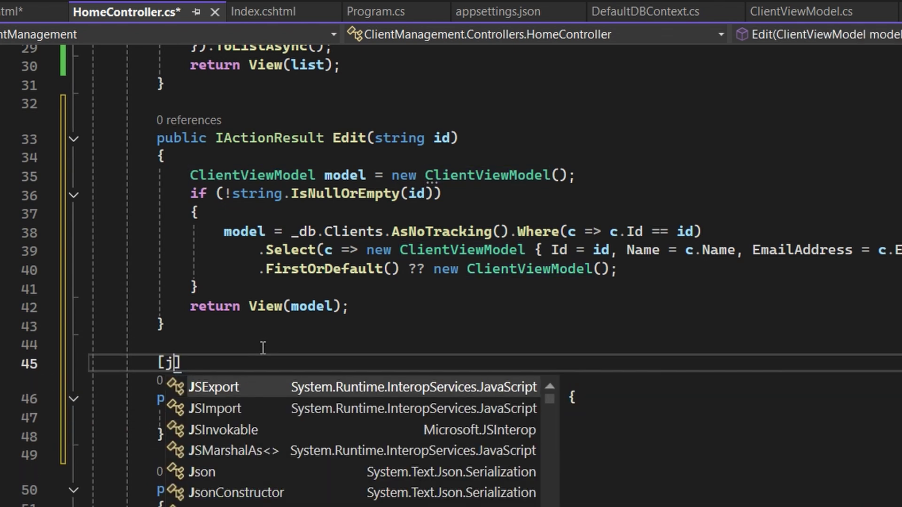
{"action": "type", "text": "HttpPost"}
{"action": "left_click", "coordinate": [411, 417]}
{"action": "left_click", "coordinate": [567, 398]}
Step: Paste two copies of the Name field row into the edit form
{"action": "key", "text": "Return"}
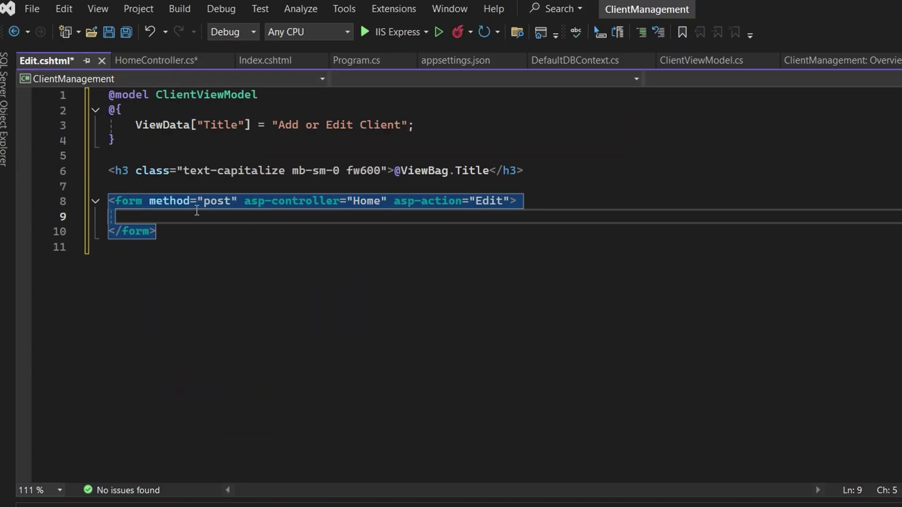
{"action": "key", "text": "ctrl+v"}
{"action": "left_click", "coordinate": [525, 202]}
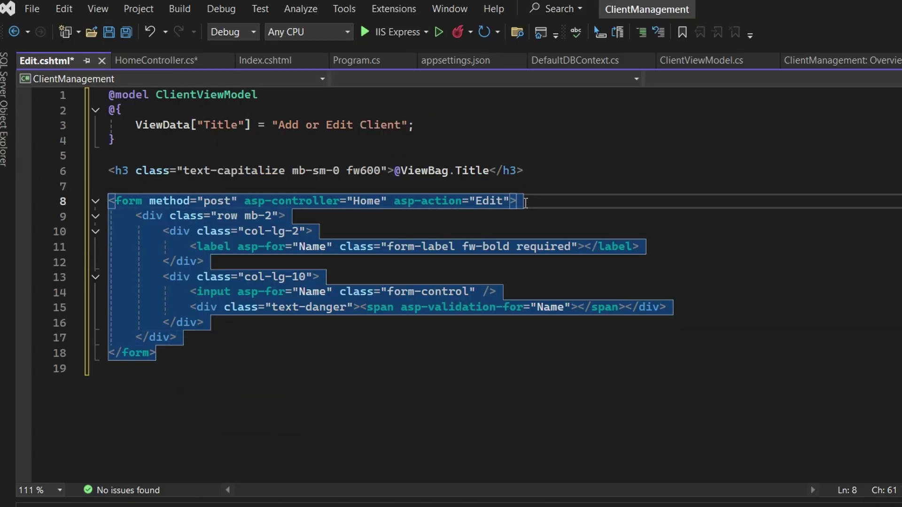
{"action": "key", "text": "Return"}
{"action": "key", "text": "ctrl+v"}
{"action": "scroll", "coordinate": [433, 346], "scroll_direction": "down", "scroll_amount": 2}
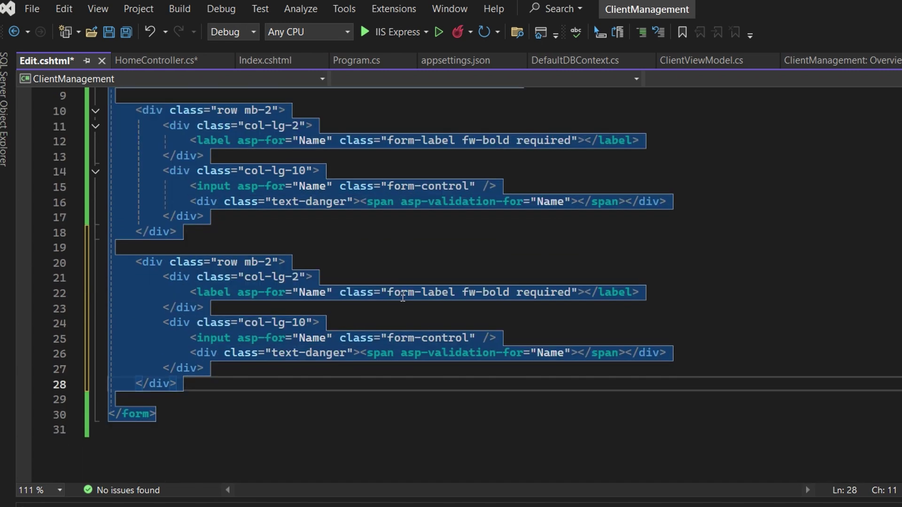
Step: Change the second row's label, input and validation span from Name to EmailAddress
{"action": "double_click", "coordinate": [315, 292]}
{"action": "type", "text": "Email"}
{"action": "key", "text": "Tab"}
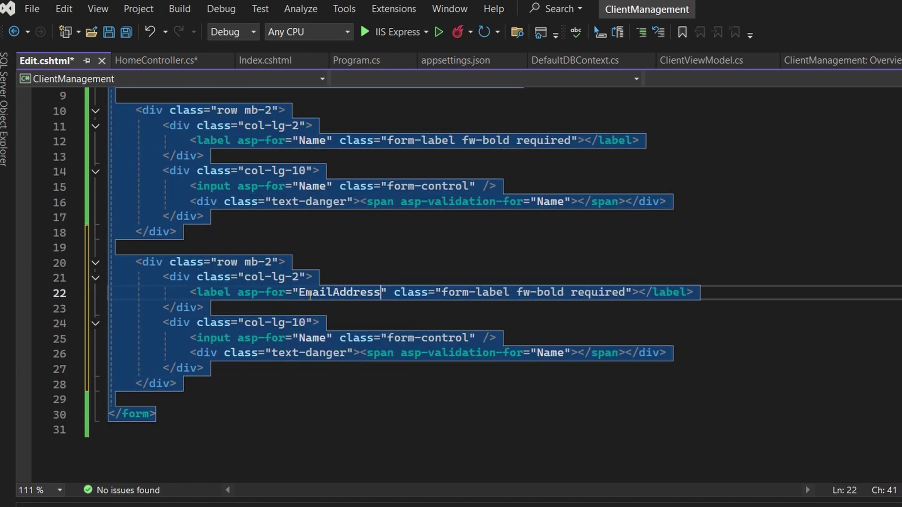
{"action": "double_click", "coordinate": [315, 291]}
{"action": "key", "text": "ctrl+c"}
{"action": "double_click", "coordinate": [311, 338]}
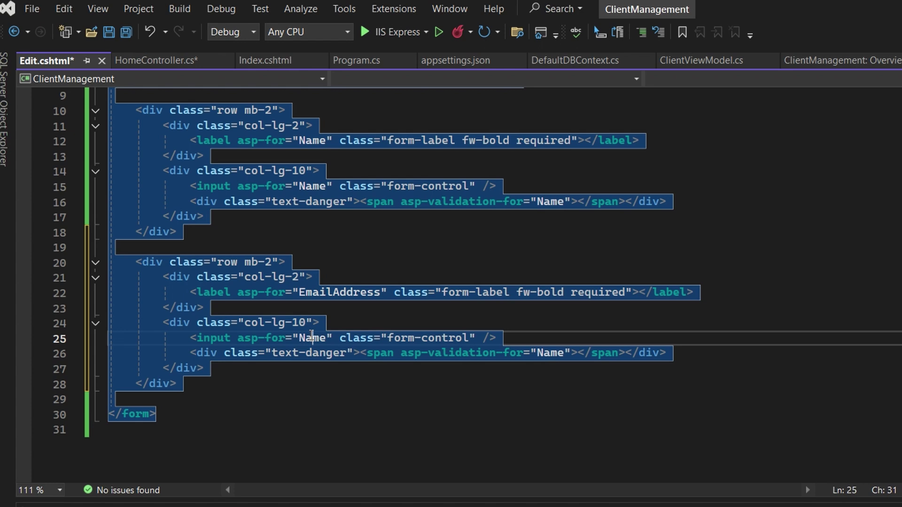
{"action": "key", "text": "ctrl+v"}
{"action": "double_click", "coordinate": [554, 353]}
{"action": "key", "text": "ctrl+v"}
Step: Add the Notes textarea and Submit/Back rows, then start if (ModelState.IsValid) in POST Edit
{"action": "key", "text": "Return"}
{"action": "type", "text": "<div class=\"row\">         <div class=\"col-lg-2\">             <label asp-for=\"Notes\" class=\"form-label fw-bold\"></label>         </div>         <div class=\"col-lg-10\">             <textarea asp-for=\"Notes\" class=\"form-control\" rows=\"5\"></textarea>             <div class=\"text-danger\"><span asp-validation-for=\"Notes\"></span></div>         </div>     </div>"}
{"action": "scroll", "coordinate": [409, 363], "scroll_direction": "down", "scroll_amount": 2}
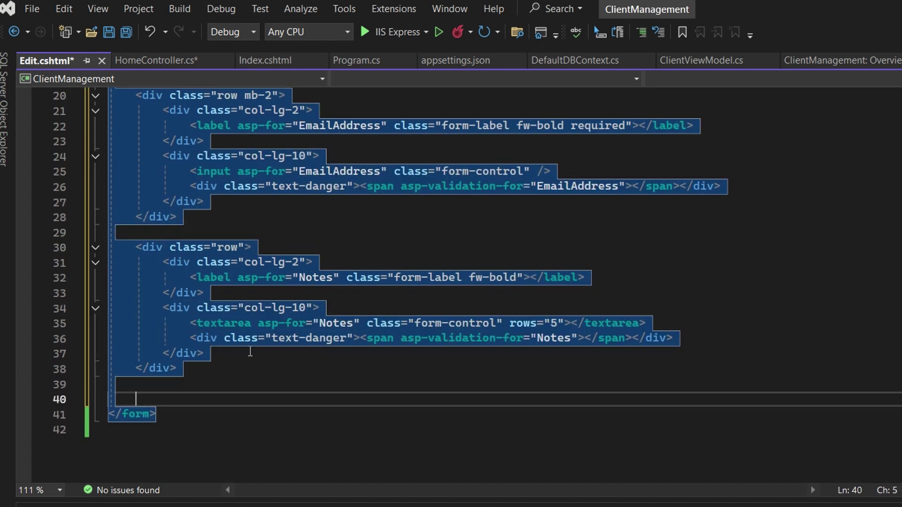
{"action": "left_click", "coordinate": [177, 459]}
{"action": "scroll", "coordinate": [177, 459], "scroll_direction": "down", "scroll_amount": 2}
{"action": "left_click", "coordinate": [258, 323]}
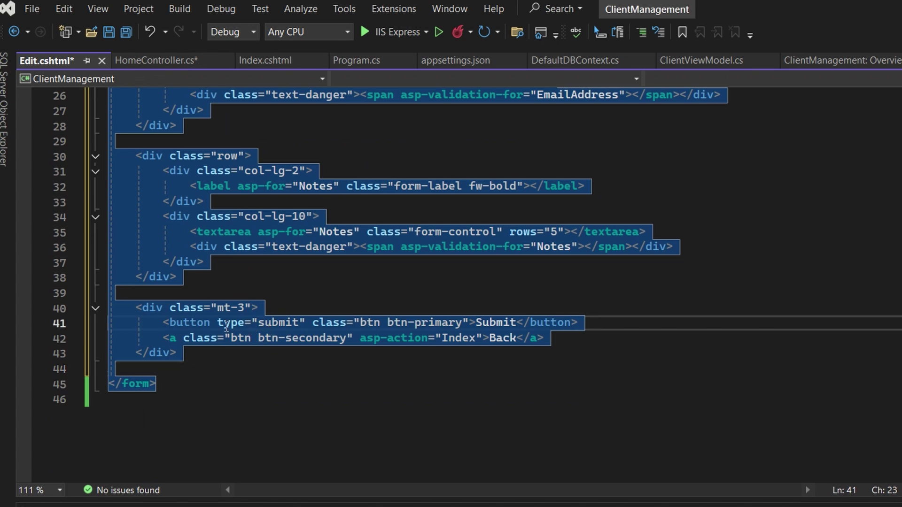
{"action": "left_click_drag", "start_coordinate": [221, 323], "coordinate": [321, 323]}
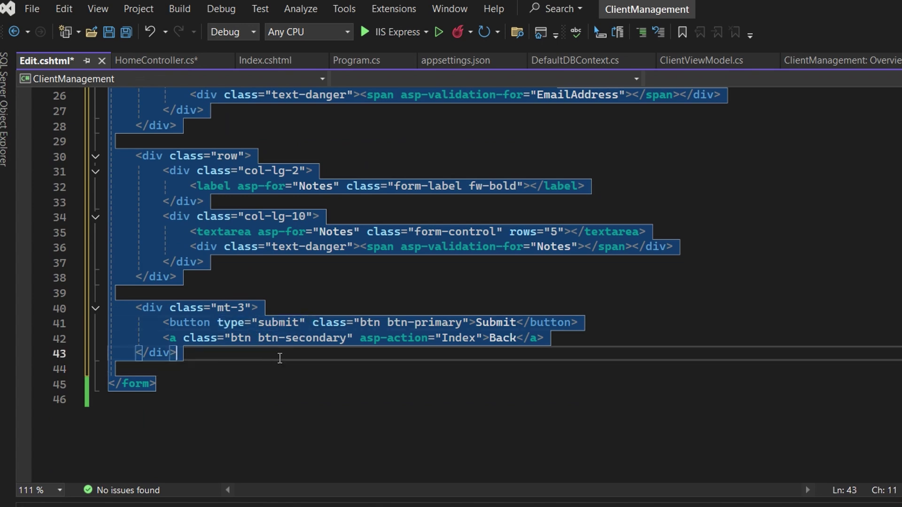
{"action": "key", "text": "ctrl+Tab"}
{"action": "type", "text": "if("}
{"action": "key", "text": "Tab"}
Step: Give the ModelState.IsValid check an empty body and return View(model) after it
{"action": "key", "text": "Return"}
{"action": "type", "text": "}"}
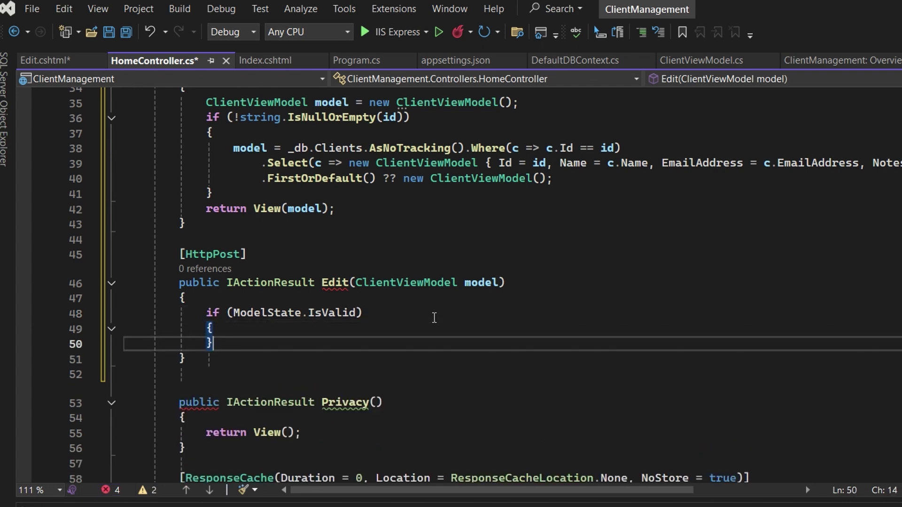
{"action": "left_click_drag", "start_coordinate": [220, 243], "coordinate": [318, 374]}
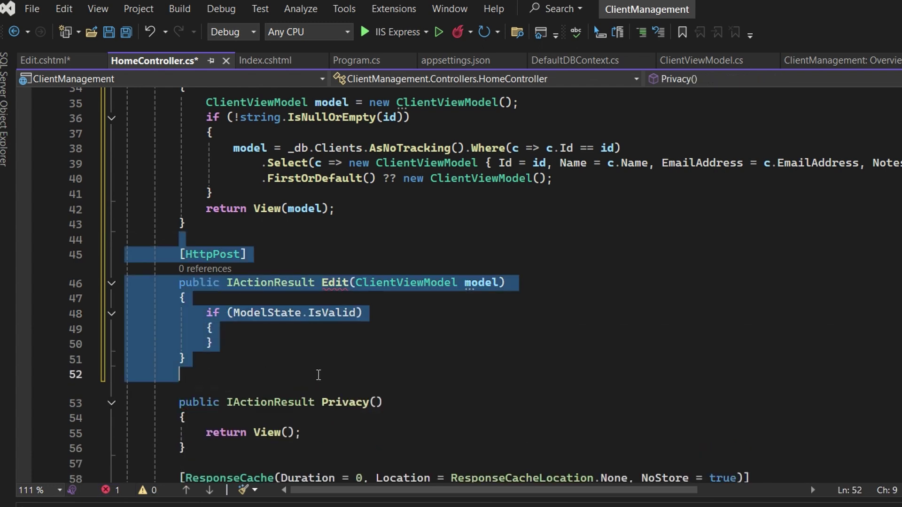
{"action": "left_click", "coordinate": [318, 374]}
{"action": "left_click", "coordinate": [327, 343]}
{"action": "key", "text": "Return"}
{"action": "type", "text": "return View(model);"}
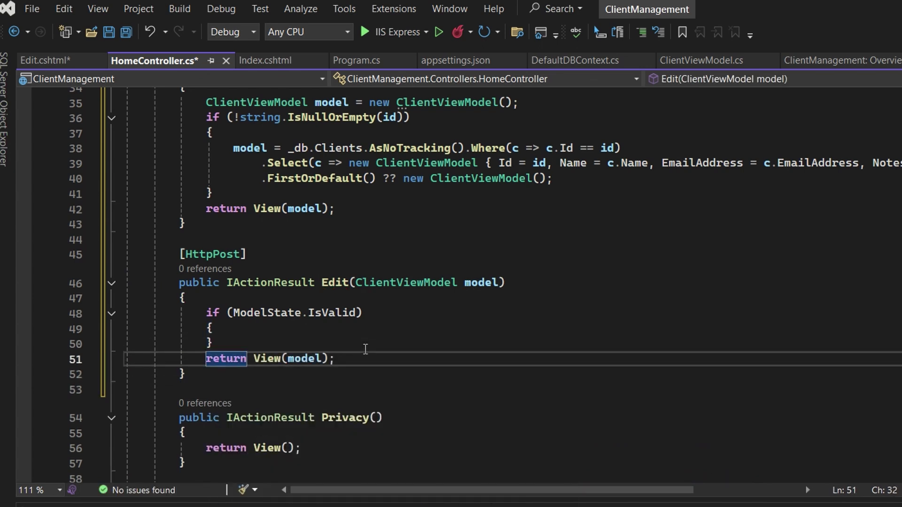
{"action": "left_click", "coordinate": [387, 334]}
{"action": "key", "text": "Return"}
{"action": "left_click", "coordinate": [304, 378]}
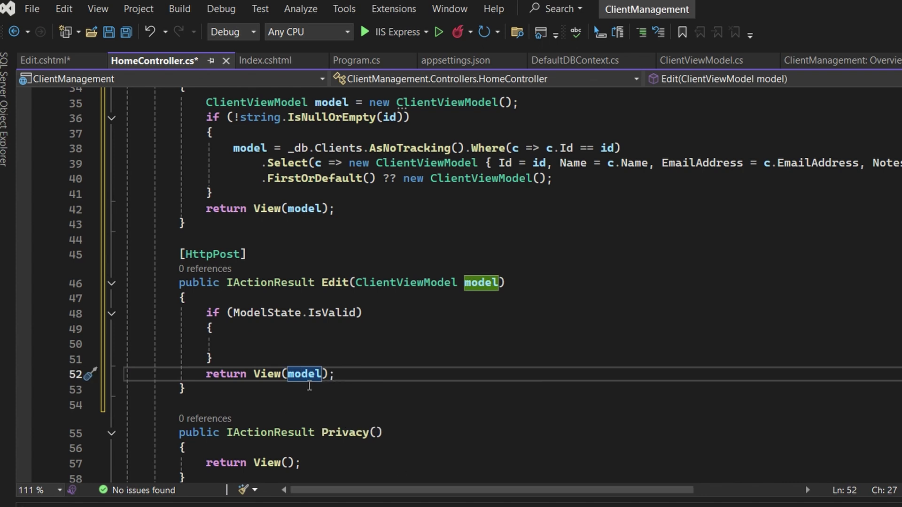
{"action": "left_click", "coordinate": [367, 378]}
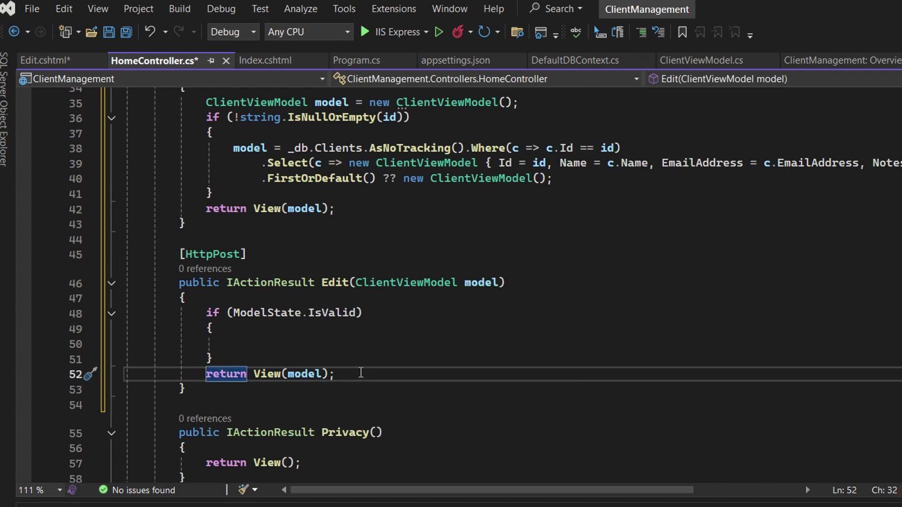
Step: Add a nameFound check that adds a model error when another client shares the Name
{"action": "left_click", "coordinate": [326, 302]}
{"action": "key", "text": "Return"}
{"action": "type", "text": "bool existed = _db.cl"}
{"action": "key", "text": "Tab"}
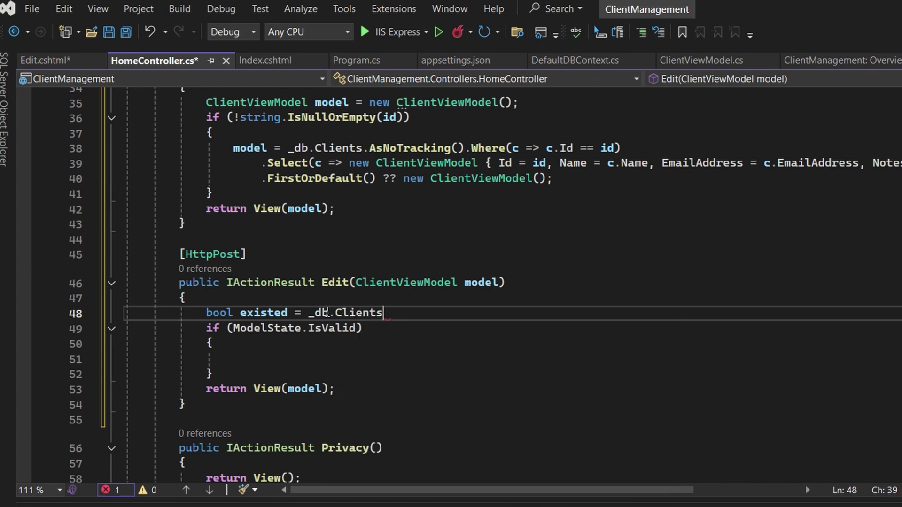
{"action": "type", "text": ".w"}
{"action": "key", "text": "Tab"}
{"action": "type", "text": "(a"}
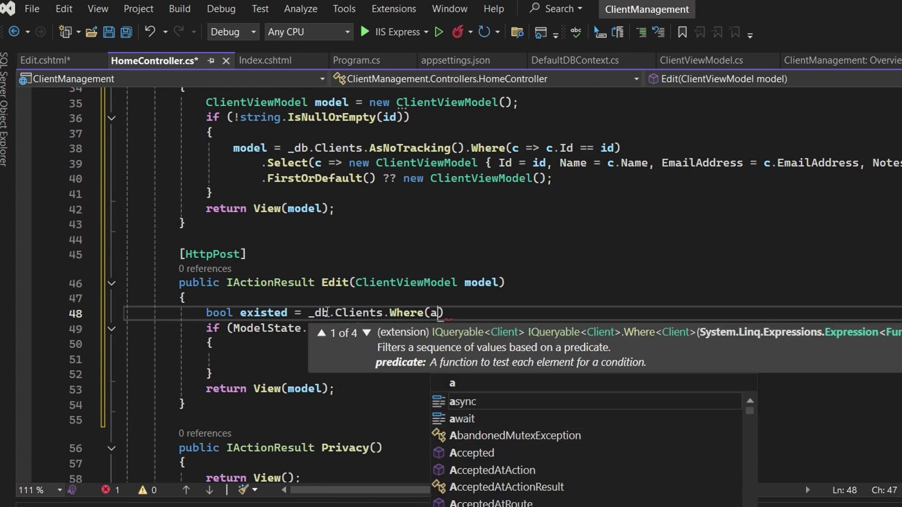
{"action": "type", "text": "=>a."}
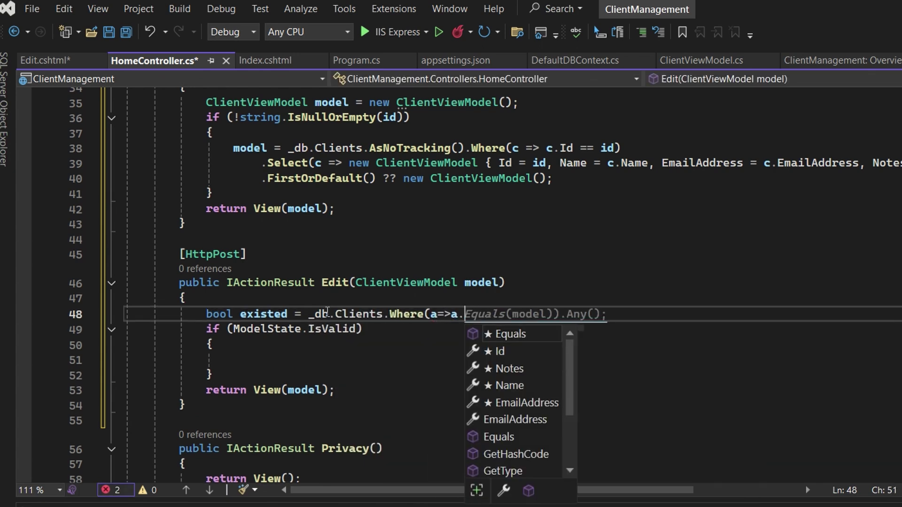
{"action": "type", "text": "Id"}
{"action": "key", "text": "Tab"}
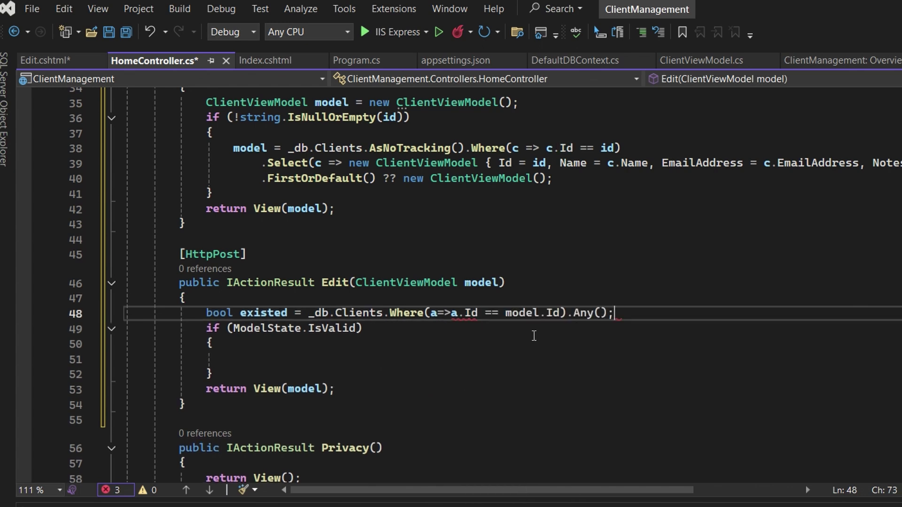
{"action": "type", "text": "a.nam"}
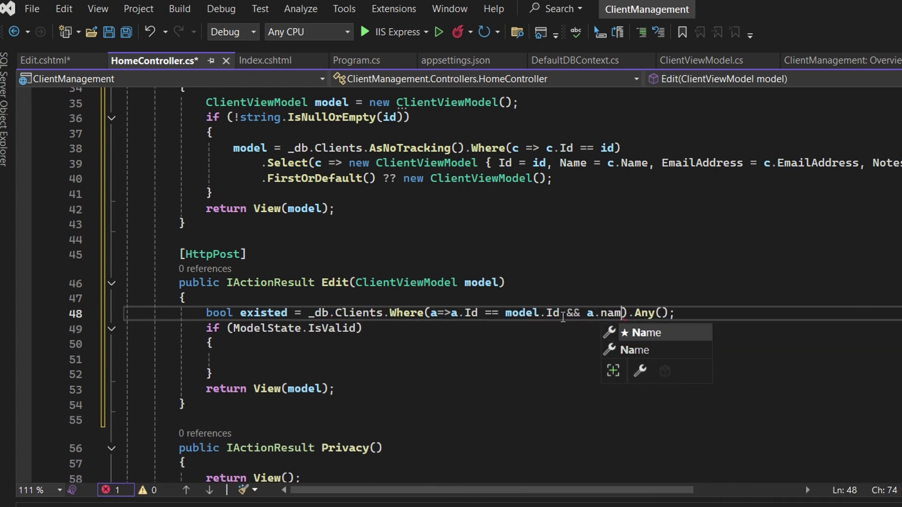
{"action": "key", "text": "Tab"}
{"action": "type", "text": "model"}
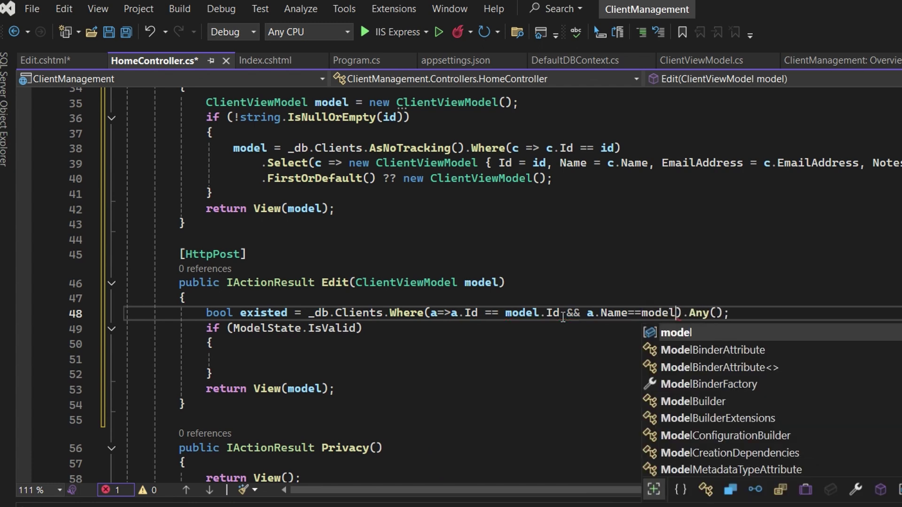
{"action": "type", "text": ".nam"}
{"action": "key", "text": "Tab"}
{"action": "left_click", "coordinate": [824, 313]}
{"action": "key", "text": "Return"}
{"action": "type", "text": "if()"}
{"action": "key", "text": "Return"}
{"action": "type", "text": "{"}
{"action": "key", "text": "Return"}
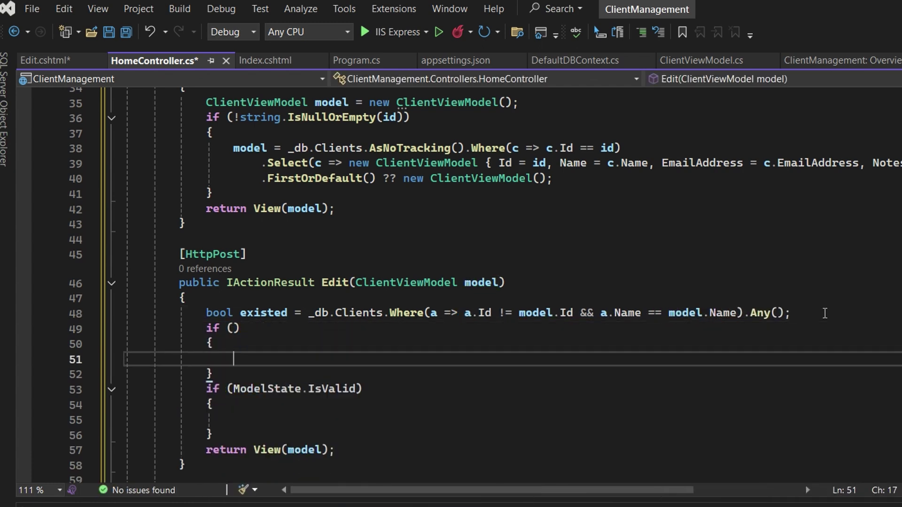
{"action": "type", "text": "ModelState.AddModelError(\"Name\", \"Name already existed.\");"}
{"action": "double_click", "coordinate": [265, 314]}
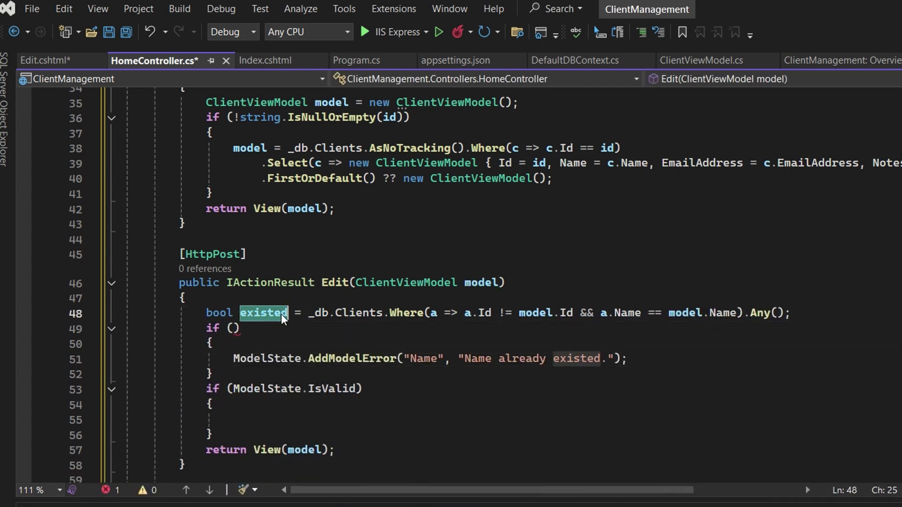
{"action": "key", "text": "ctrl+r"}
{"action": "key", "text": "ctrl+r"}
{"action": "type", "text": "nameFound"}
{"action": "key", "text": "Return"}
{"action": "left_click", "coordinate": [235, 328]}
{"action": "type", "text": "nameFound"}
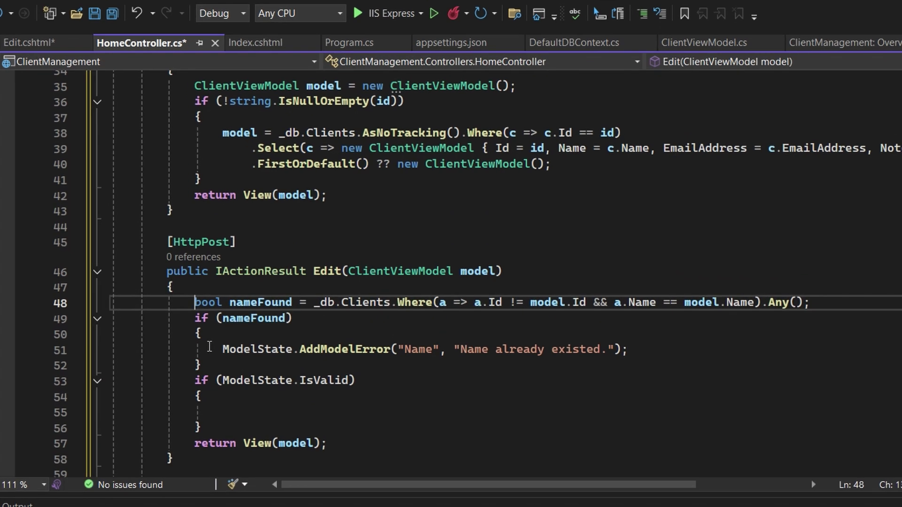
Step: Duplicate it as an emailFound check comparing EmailAddress, with its own error key and message
{"action": "left_click_drag", "start_coordinate": [205, 313], "coordinate": [213, 374]}
{"action": "key", "text": "ctrl+d"}
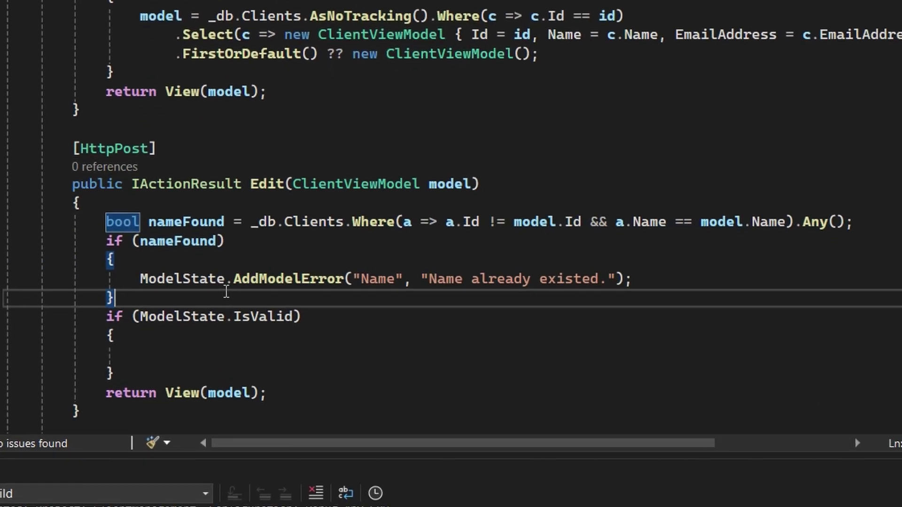
{"action": "key", "text": "Return"}
{"action": "left_click", "coordinate": [166, 302]}
{"action": "key", "text": "BackSpace"}
{"action": "key", "text": "BackSpace"}
{"action": "key", "text": "BackSpace"}
{"action": "key", "text": "BackSpace"}
{"action": "type", "text": "emailFound = _db.Clients.Where(a => a.Id != model.Id && a.Name == model.Name).Any();"}
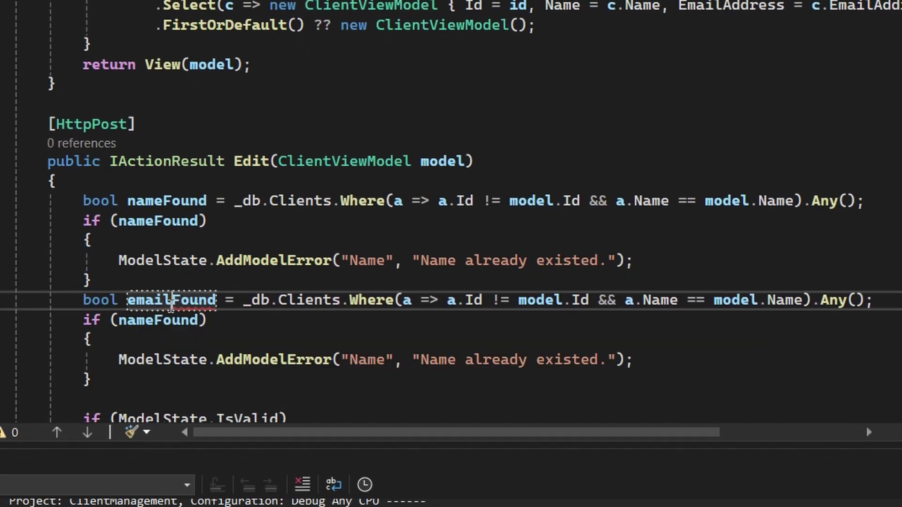
{"action": "scroll", "coordinate": [336, 218], "scroll_direction": "down", "scroll_amount": 2}
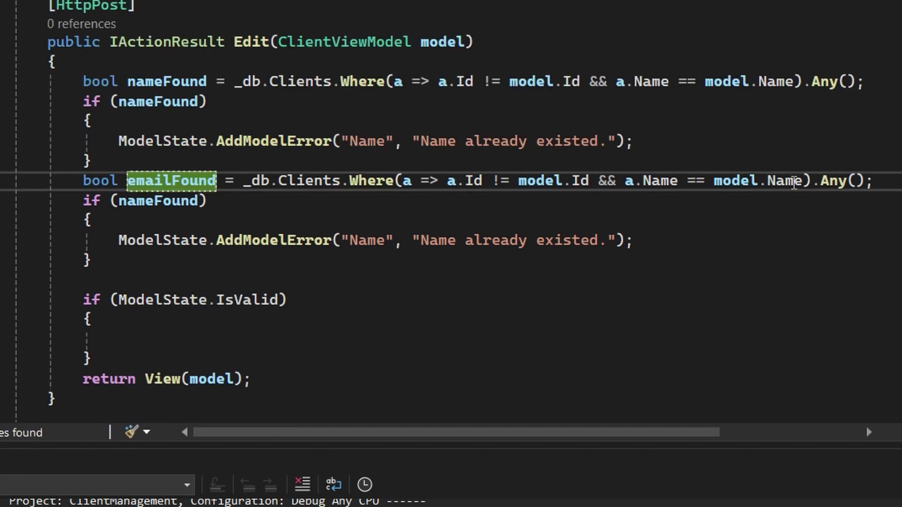
{"action": "double_click", "coordinate": [794, 182]}
{"action": "type", "text": "em"}
{"action": "key", "text": "Tab"}
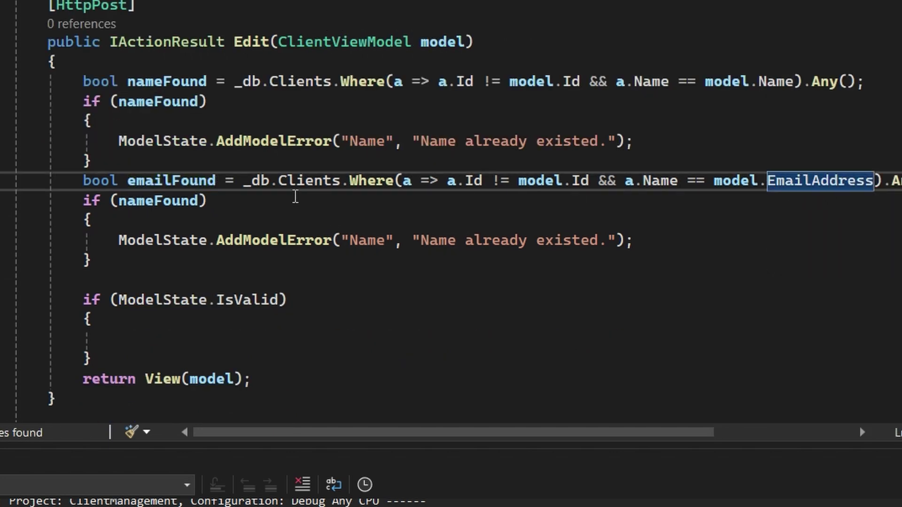
{"action": "double_click", "coordinate": [191, 181]}
{"action": "key", "text": "ctrl+c"}
{"action": "double_click", "coordinate": [181, 201]}
{"action": "key", "text": "ctrl+v"}
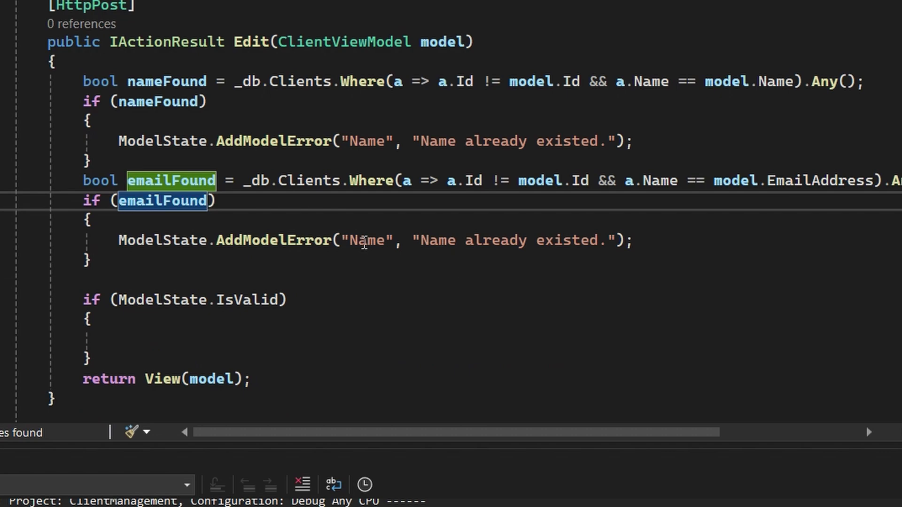
{"action": "left_click", "coordinate": [765, 301]}
{"action": "double_click", "coordinate": [424, 344]}
{"action": "type", "text": "EmailAddress"}
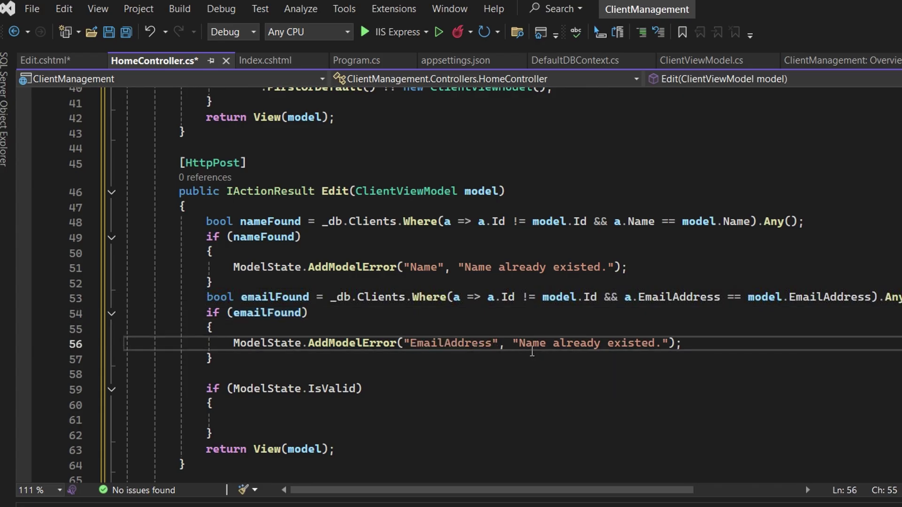
{"action": "double_click", "coordinate": [533, 346]}
{"action": "type", "text": "Email address"}
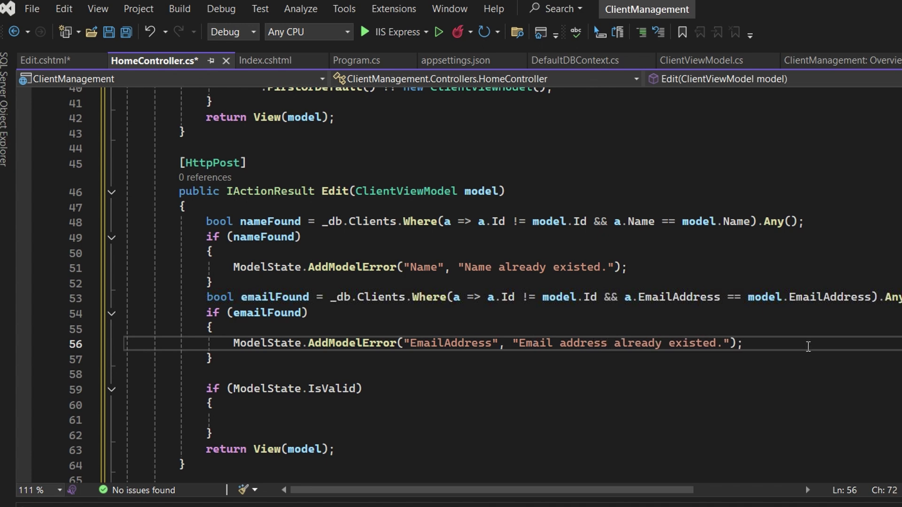
{"action": "scroll", "coordinate": [281, 374], "scroll_direction": "down", "scroll_amount": 1}
Step: Inside the valid-model block, load the existing client with Find when the Id isn't empty
{"action": "left_click", "coordinate": [280, 374]}
{"action": "key", "text": "Return"}
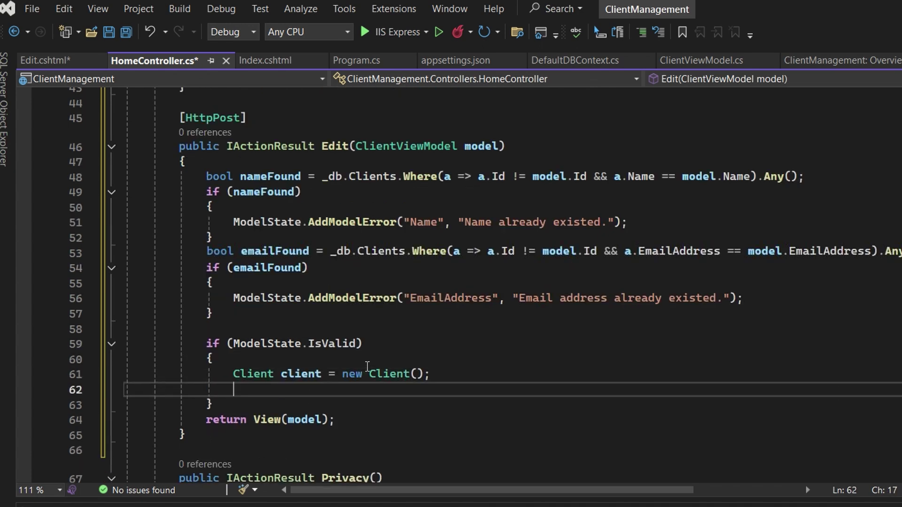
{"action": "type", "text": "if"}
{"action": "key", "text": "Tab"}
{"action": "key", "text": "Tab"}
{"action": "type", "text": "string"}
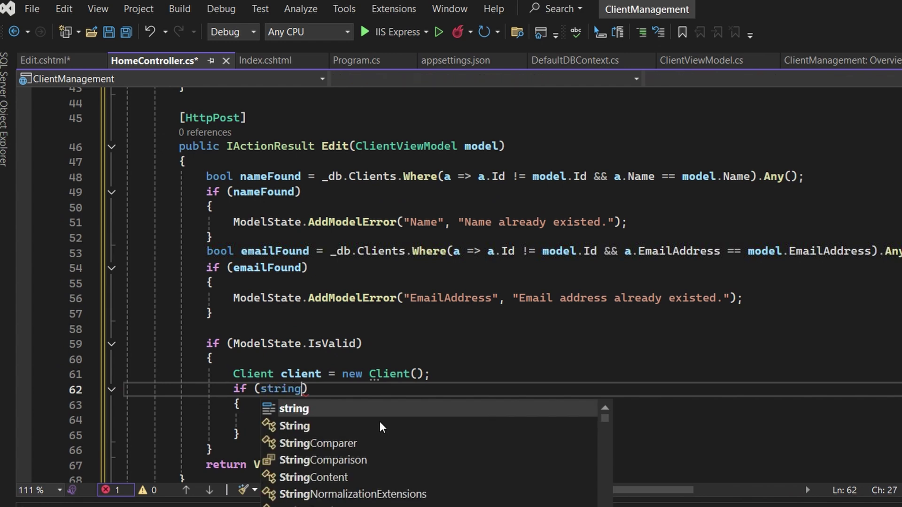
{"action": "type", "text": ".Is("}
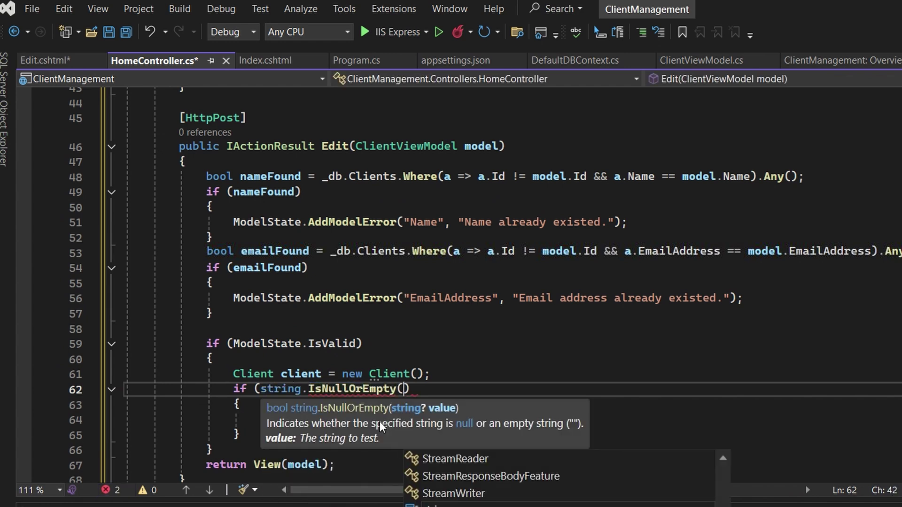
{"action": "type", "text": "model.Id"}
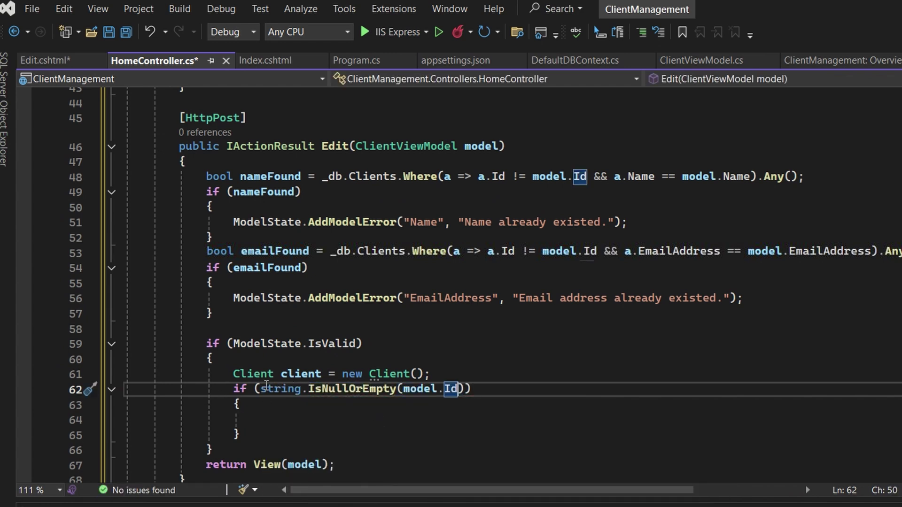
{"action": "type", "text": "!"}
{"action": "key", "text": "Down"}
{"action": "key", "text": "Down"}
{"action": "type", "text": "client="}
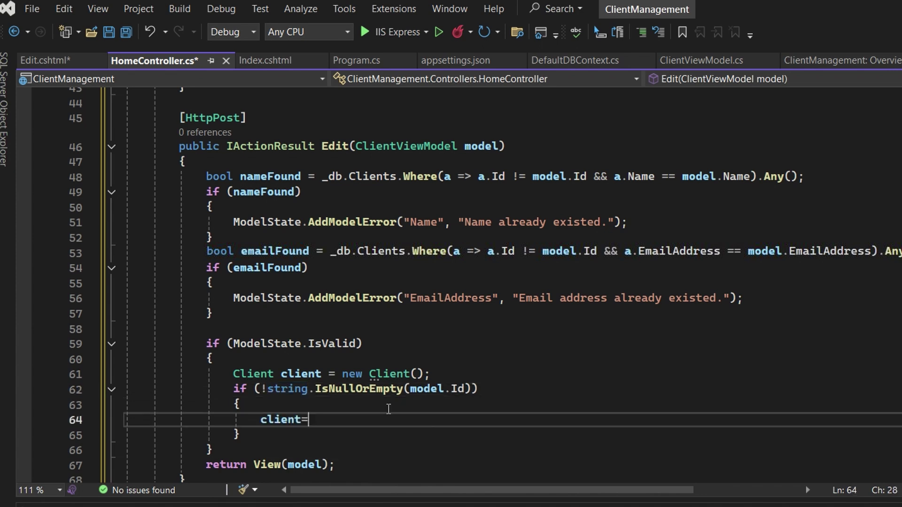
{"action": "type", "text": "_db.c"}
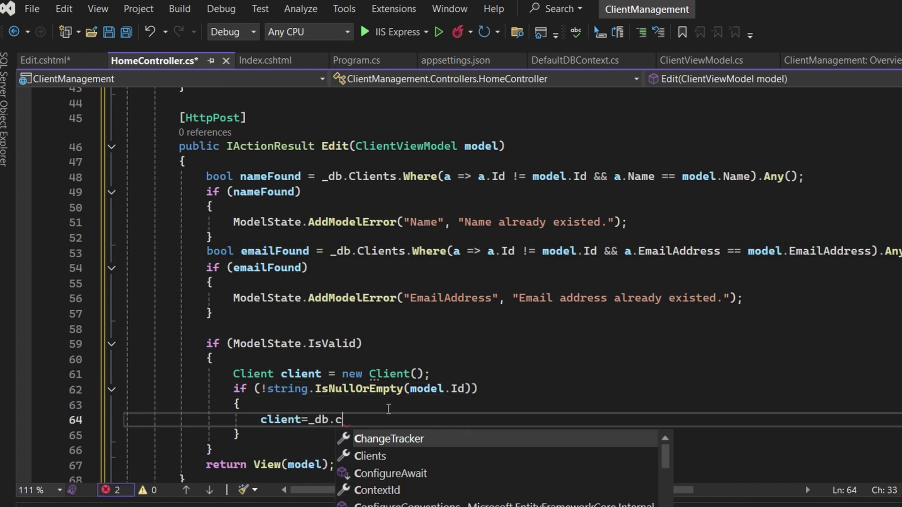
{"action": "type", "text": "l"}
{"action": "key", "text": "Tab"}
{"action": "type", "text": ".f"}
{"action": "key", "text": "Tab"}
{"action": "type", "text": "(model.id"}
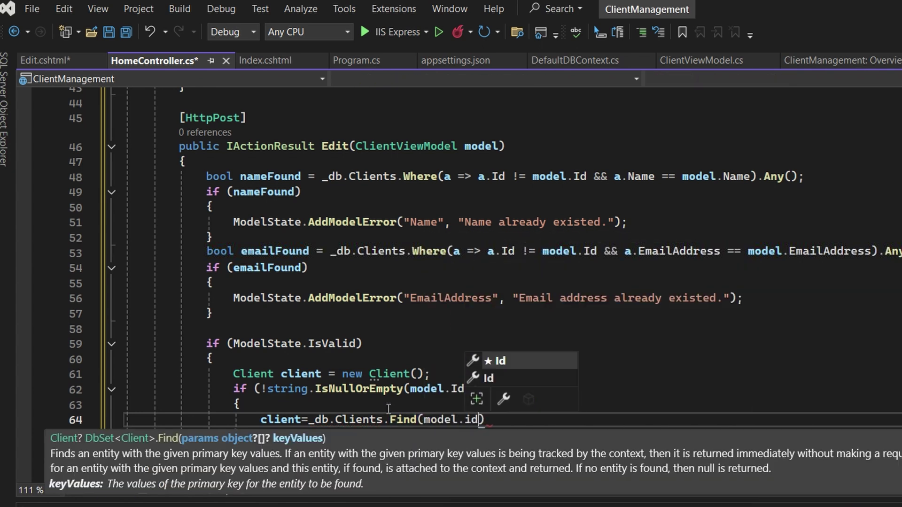
{"action": "type", "text": ");"}
{"action": "key", "text": "Return"}
{"action": "key", "text": "Down"}
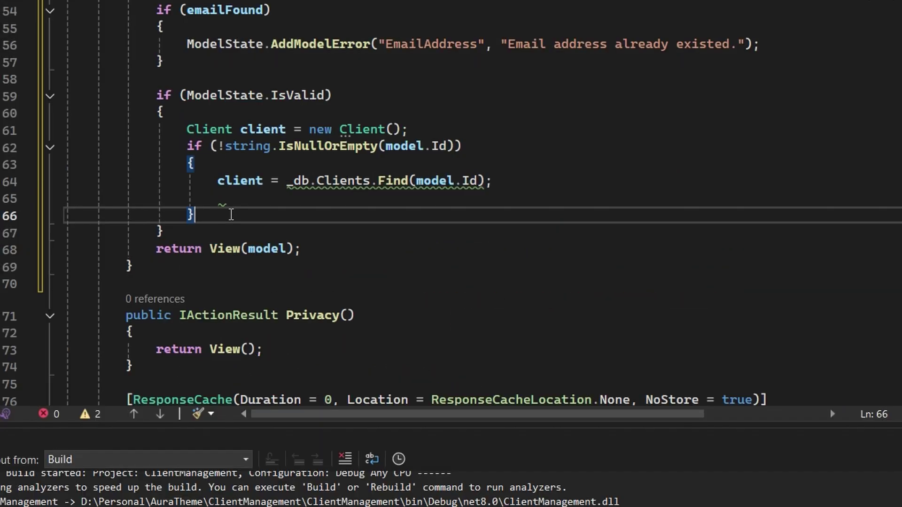
{"action": "key", "text": "Return"}
{"action": "type", "text": "client.Name = model.Name;"}
{"action": "left_click", "coordinate": [255, 200]}
{"action": "key", "text": "Delete"}
Step: Copy Name, EmailAddress and Notes from the model onto the client
{"action": "left_click", "coordinate": [388, 221]}
{"action": "key", "text": "ctrl+d"}
{"action": "double_click", "coordinate": [255, 233]}
{"action": "type", "text": "em"}
{"action": "key", "text": "Tab"}
{"action": "key", "text": "Tab"}
{"action": "key", "text": "ctrl+d"}
{"action": "double_click", "coordinate": [282, 248]}
{"action": "type", "text": "notes"}
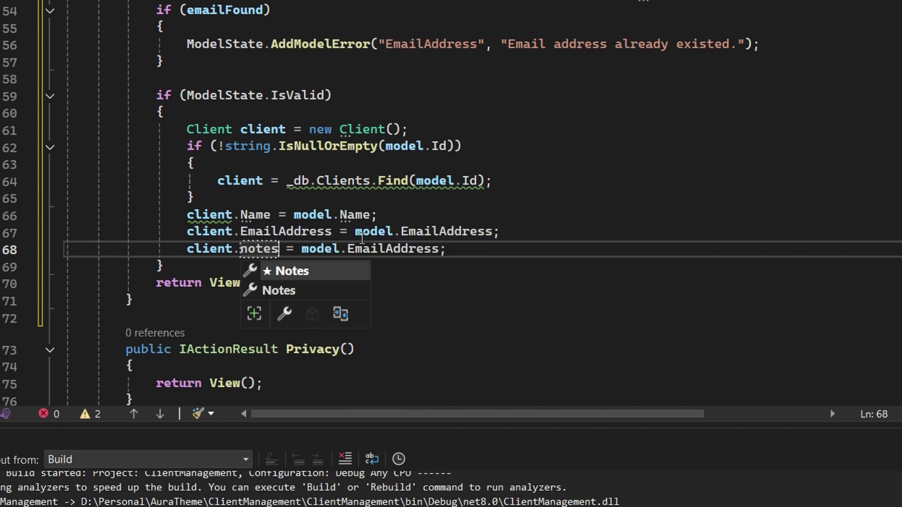
{"action": "key", "text": "Tab"}
{"action": "double_click", "coordinate": [402, 249]}
{"action": "type", "text": "notes"}
{"action": "key", "text": "Tab"}
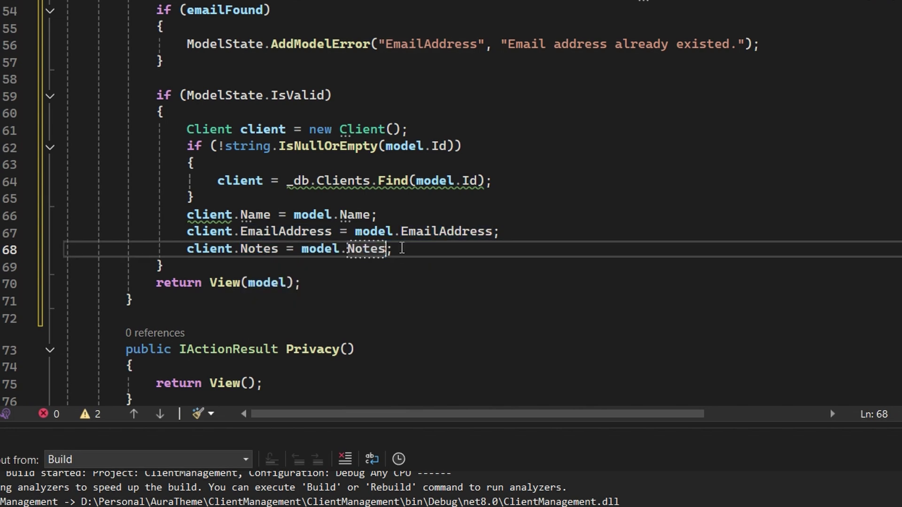
{"action": "type", "text": "_db.en"}
Step: Set the client's entry state to EntityState.Modified and begin an else block
{"action": "key", "text": "Tab"}
{"action": "type", "text": "(cl"}
{"action": "key", "text": "Tab"}
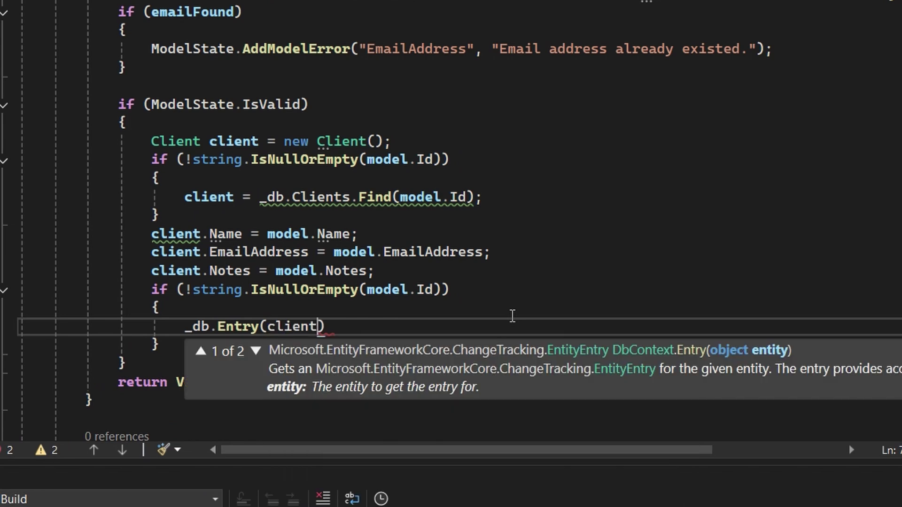
{"action": "type", "text": ").s"}
{"action": "key", "text": "Tab"}
{"action": "type", "text": "=ent"}
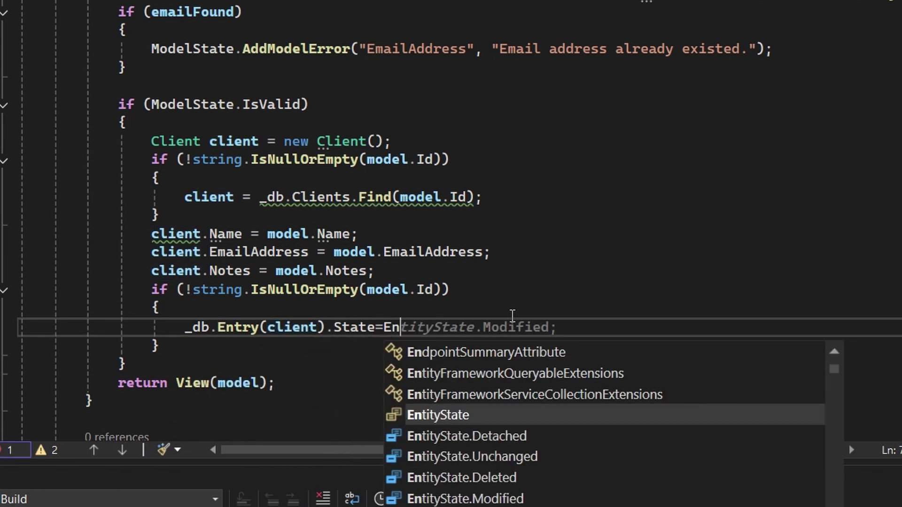
{"action": "type", "text": "i"}
{"action": "key", "text": "Tab"}
{"action": "key", "text": "Down"}
{"action": "type", "text": "else"}
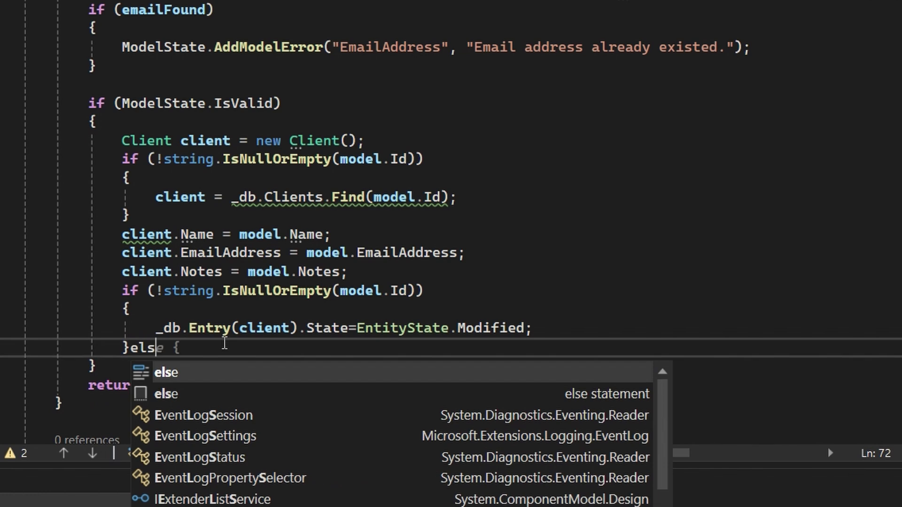
{"action": "key", "text": "Return"}
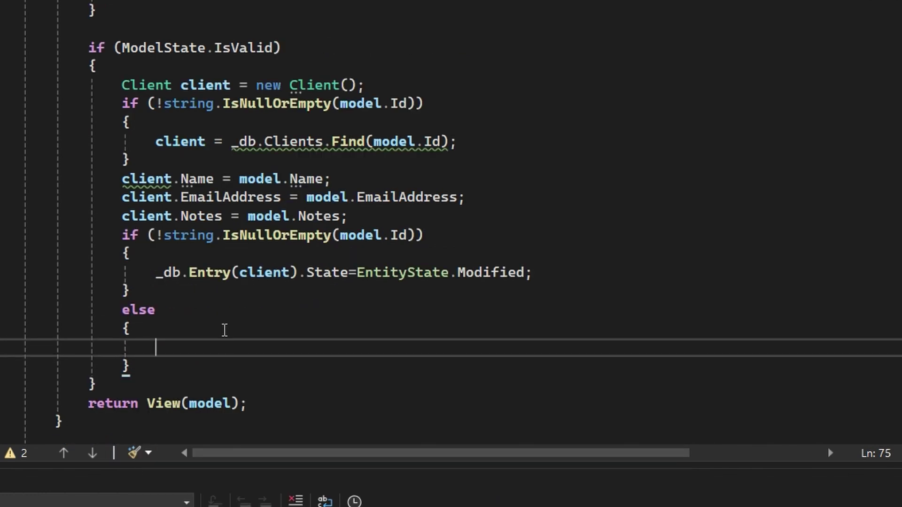
{"action": "type", "text": "_db.cl."}
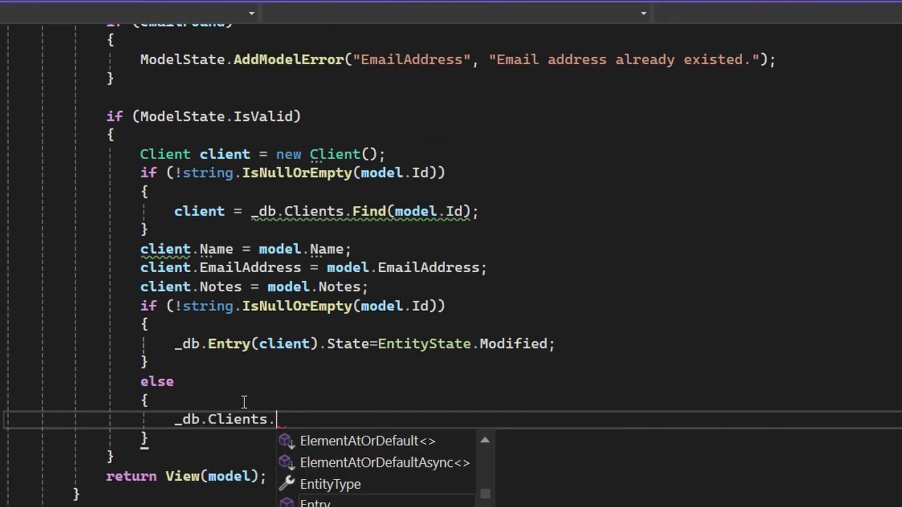
{"action": "type", "text": "Add(client);"}
Step: Add new clients with _db.Clients.Add, call SaveChanges, and fill the client form in the app
{"action": "key", "text": "Down"}
{"action": "key", "text": "Return"}
{"action": "type", "text": "_d"}
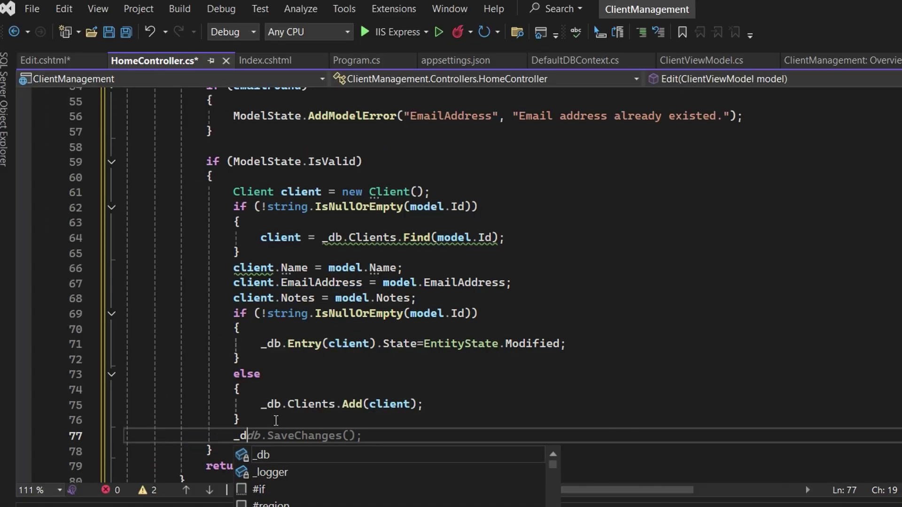
{"action": "type", "text": "b.Sa"}
{"action": "key", "text": "Tab"}
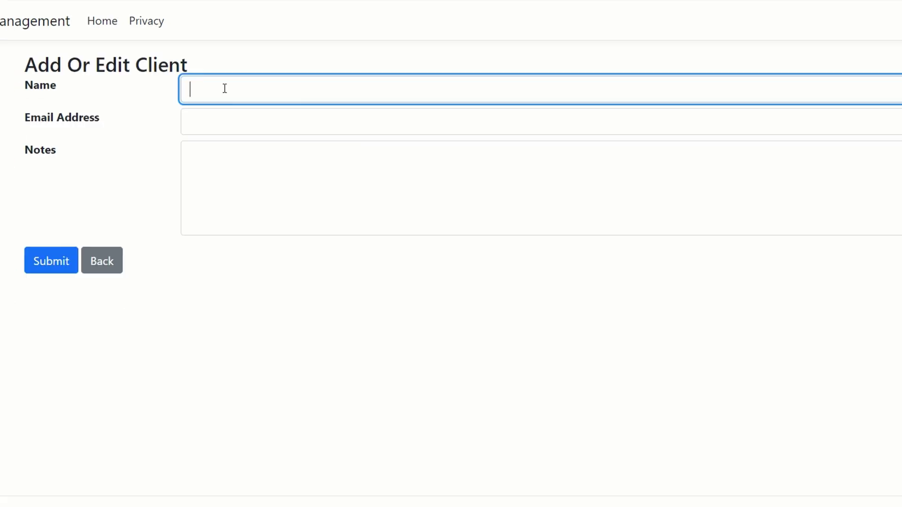
{"action": "left_click", "coordinate": [202, 120]}
{"action": "left_click", "coordinate": [222, 184]}
{"action": "type", "text": "testing123"}
{"action": "left_click", "coordinate": [52, 261]}
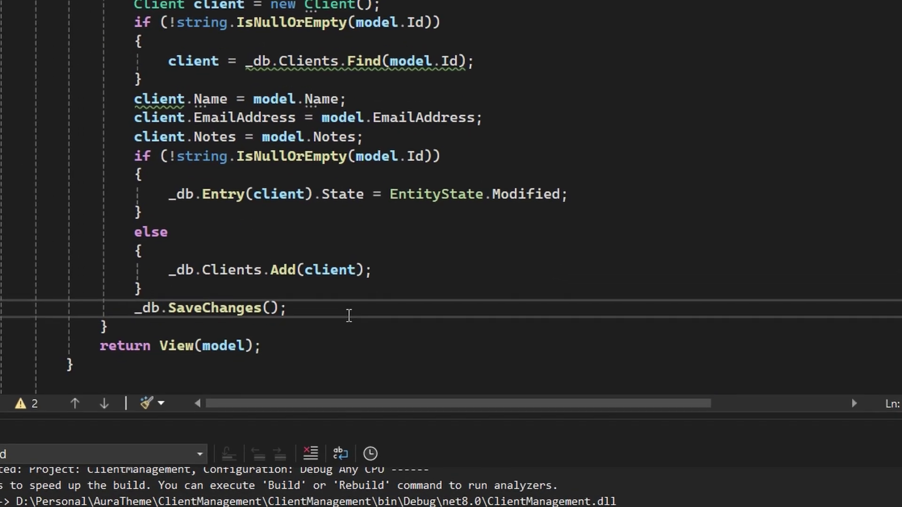
Step: Return RedirectToAction("Index") after saving the changes
{"action": "key", "text": "Return"}
{"action": "type", "text": "retu"}
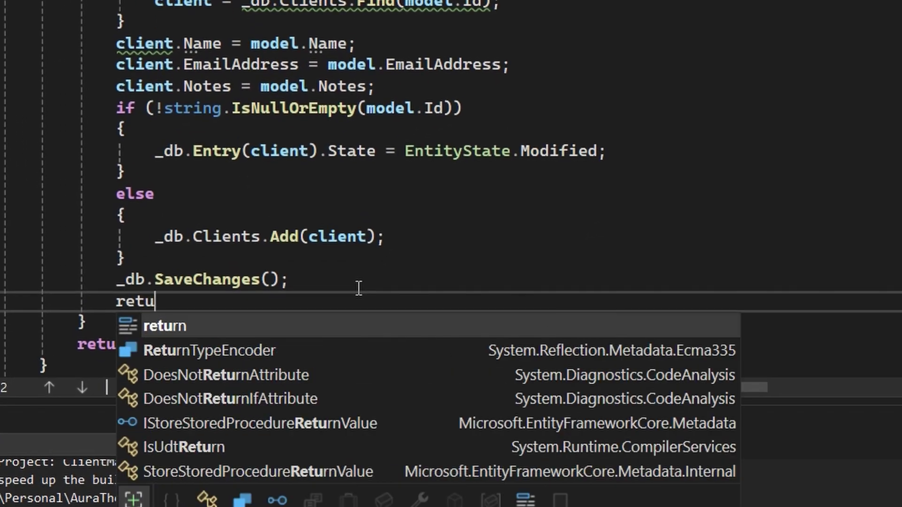
{"action": "type", "text": "rn"}
{"action": "key", "text": "Tab"}
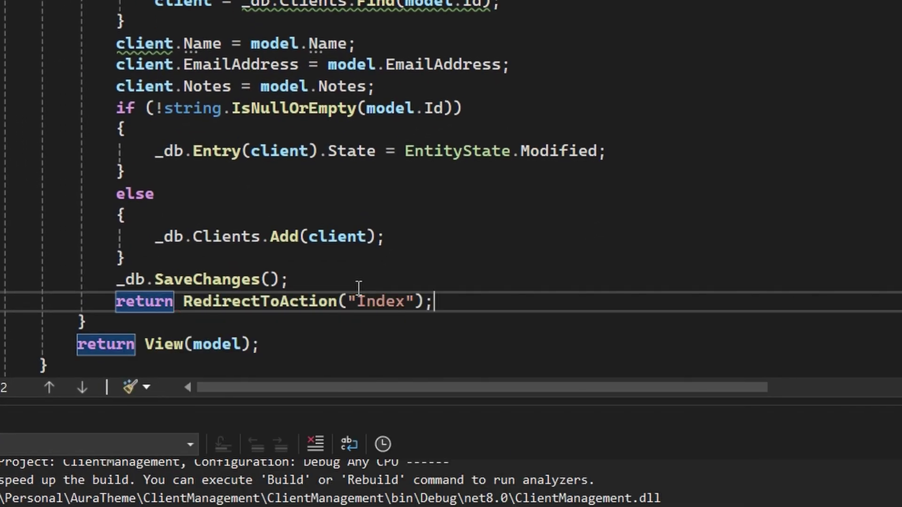
{"action": "left_click", "coordinate": [442, 286]}
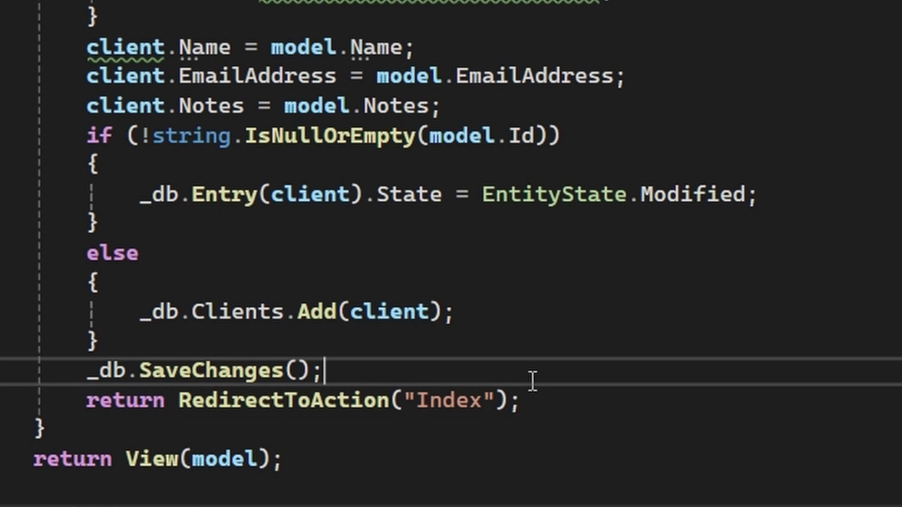
{"action": "left_click", "coordinate": [212, 177]}
{"action": "type", "text": "asasas"}
Step: Submit the form, then run select * from Client and widen Id to spot Second client's empty Id
{"action": "left_click", "coordinate": [21, 294]}
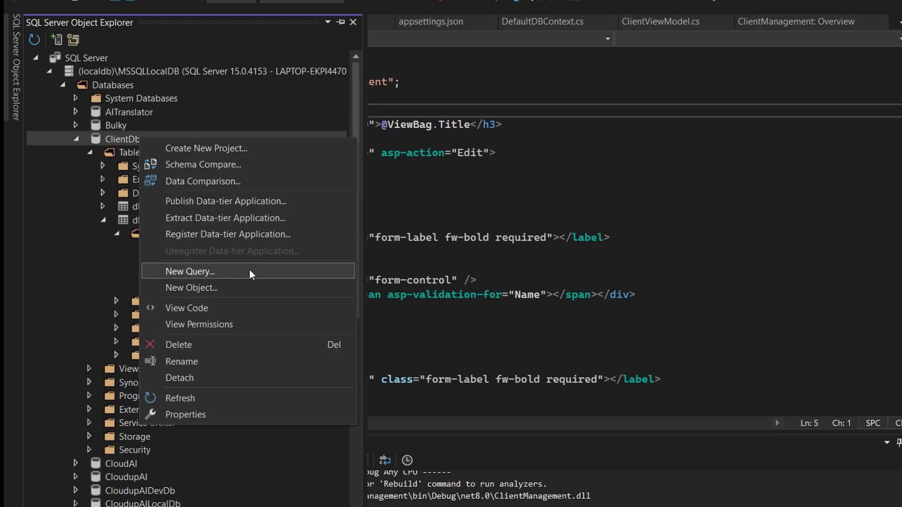
{"action": "left_click", "coordinate": [249, 271]}
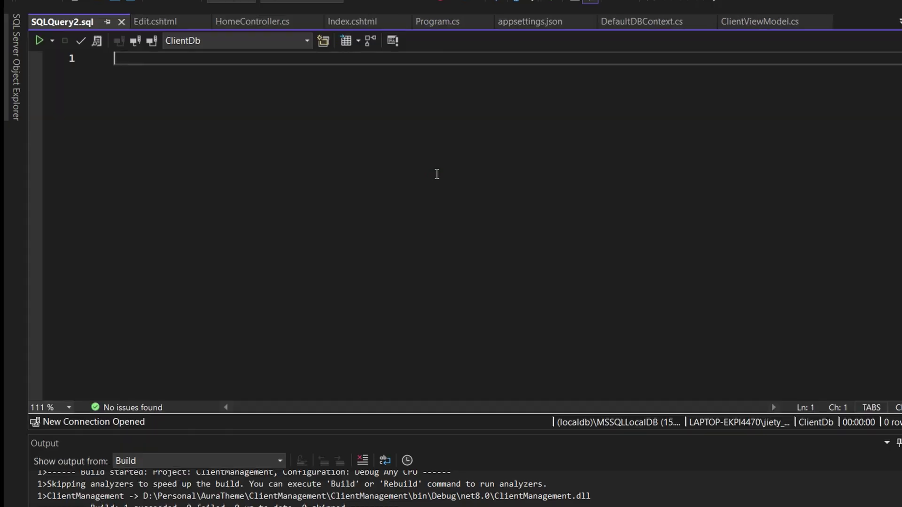
{"action": "type", "text": "select * from client"}
{"action": "key", "text": "Tab"}
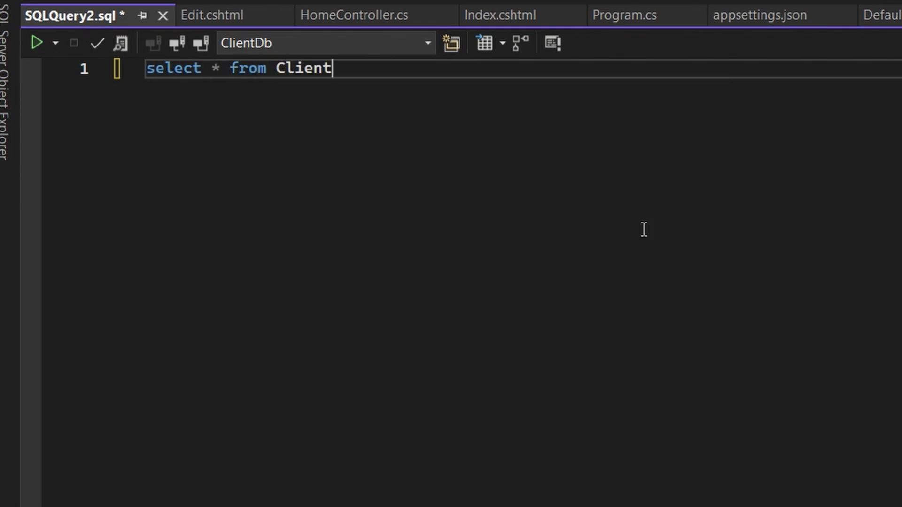
{"action": "key", "text": "ctrl+shift+e"}
{"action": "left_click", "coordinate": [282, 461]}
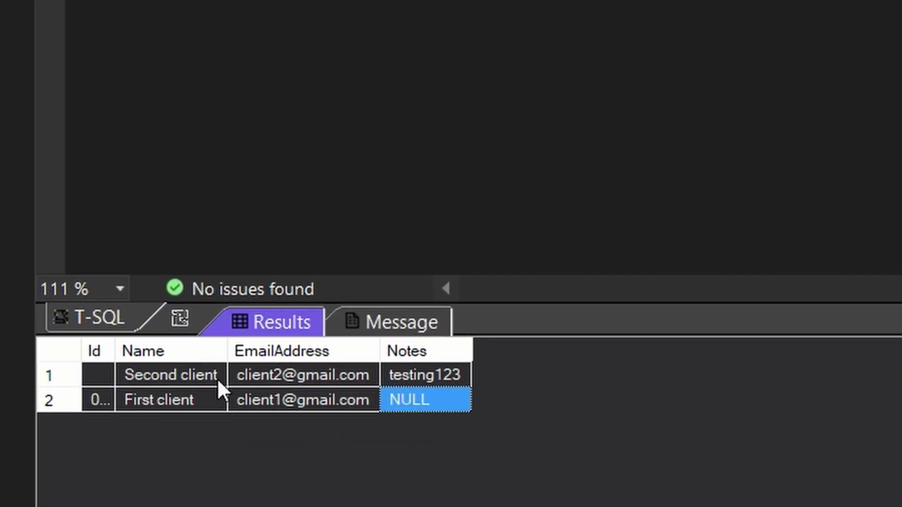
{"action": "mouse_move", "coordinate": [116, 359]}
{"action": "left_mouse_down"}
{"action": "mouse_move", "coordinate": [705, 353]}
{"action": "mouse_move", "coordinate": [504, 352]}
{"action": "left_mouse_up"}
{"action": "left_click", "coordinate": [508, 376]}
{"action": "left_click", "coordinate": [341, 380]}
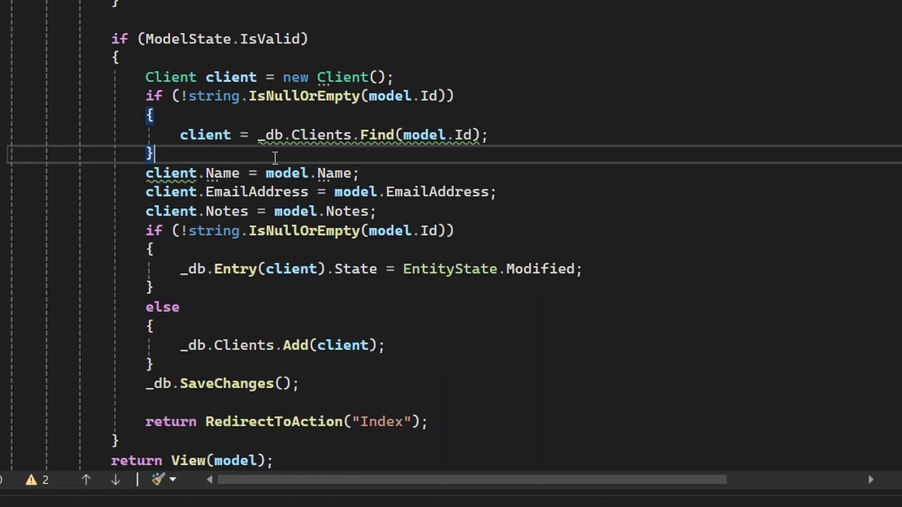
{"action": "type", "text": "else"}
Step: Add an else branch setting client.Id = Guid.NewGuid().ToString()
{"action": "key", "text": "Tab"}
{"action": "key", "text": "Tab"}
{"action": "type", "text": "c"}
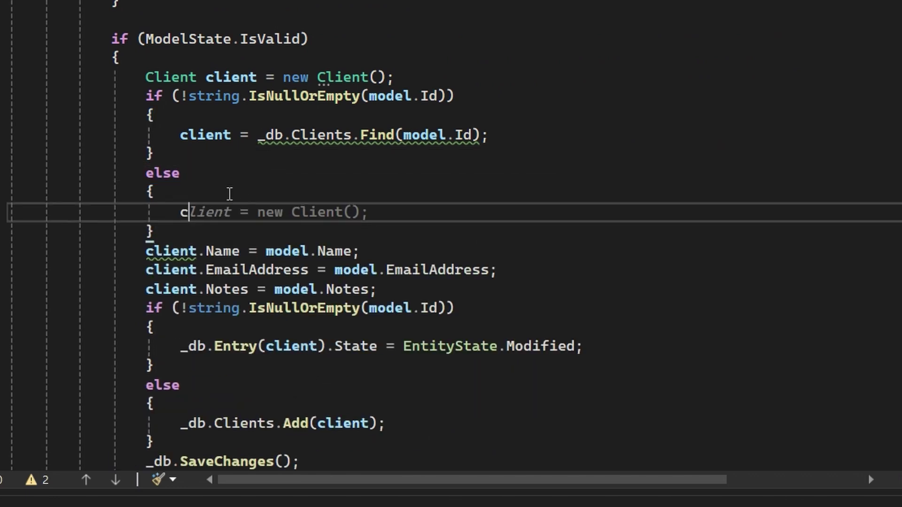
{"action": "type", "text": "lient.id= Guid.N"}
{"action": "key", "text": "Tab"}
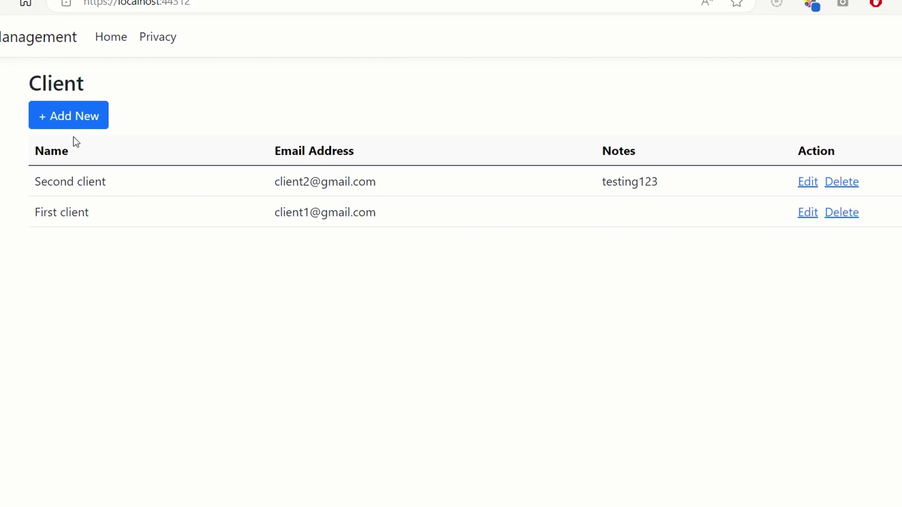
{"action": "left_click", "coordinate": [70, 117]}
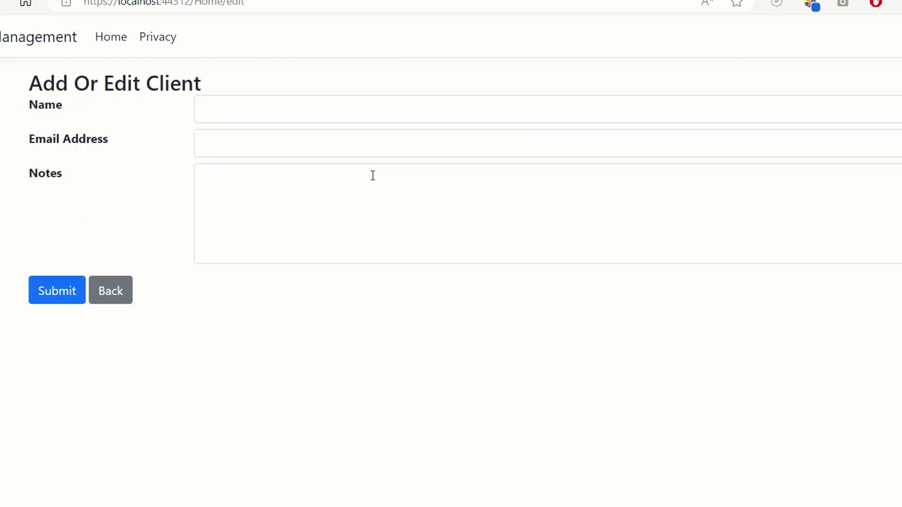
{"action": "left_click", "coordinate": [224, 115]}
{"action": "type", "text": "Third client"}
{"action": "left_click", "coordinate": [312, 146]}
{"action": "left_click", "coordinate": [310, 204]}
{"action": "type", "text": "test123"}
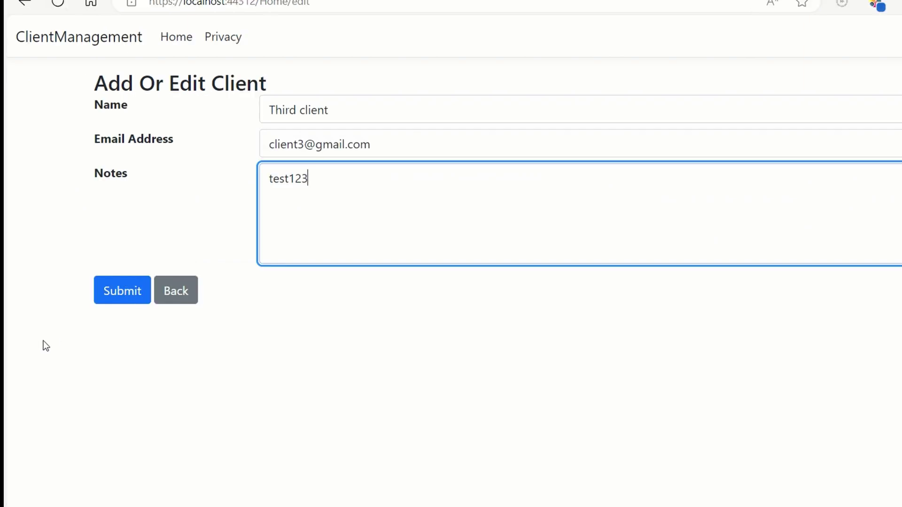
{"action": "left_click", "coordinate": [43, 298]}
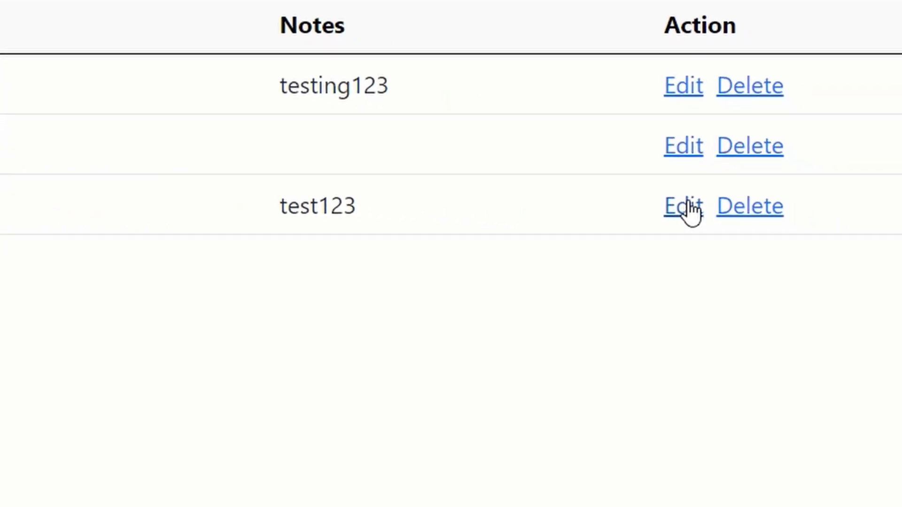
Step: Change Third client's notes to test1234567 and check the updated list
{"action": "left_click", "coordinate": [673, 209]}
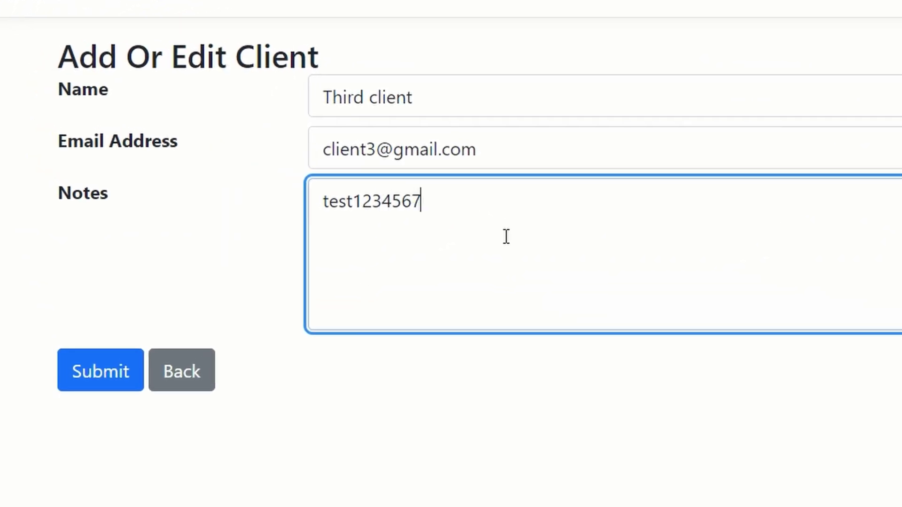
{"action": "left_click", "coordinate": [129, 366]}
{"action": "left_click_drag", "start_coordinate": [28, 235], "coordinate": [610, 242]}
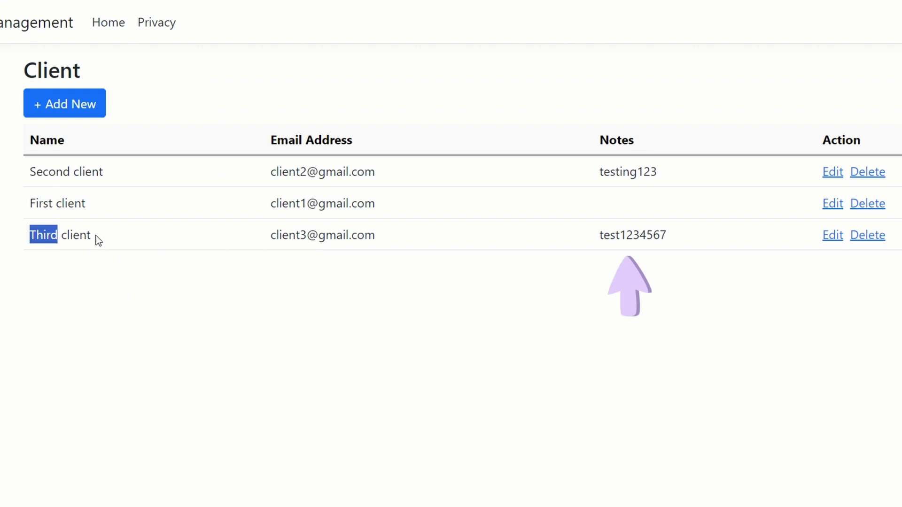
{"action": "left_click", "coordinate": [611, 242]}
{"action": "double_click", "coordinate": [618, 239]}
{"action": "left_click", "coordinate": [658, 238]}
{"action": "type", "text": "public IActionResult Delete(string id) {"}
Step: In Delete, guard against an empty id and find the client by id
{"action": "key", "text": "Return"}
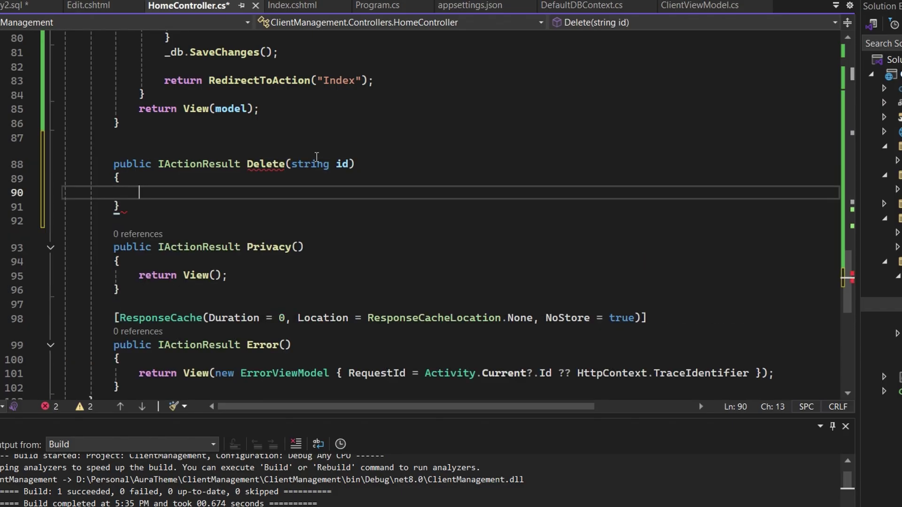
{"action": "type", "text": "if(!string"}
{"action": "key", "text": "Tab"}
{"action": "key", "text": "Return"}
{"action": "type", "text": "}"}
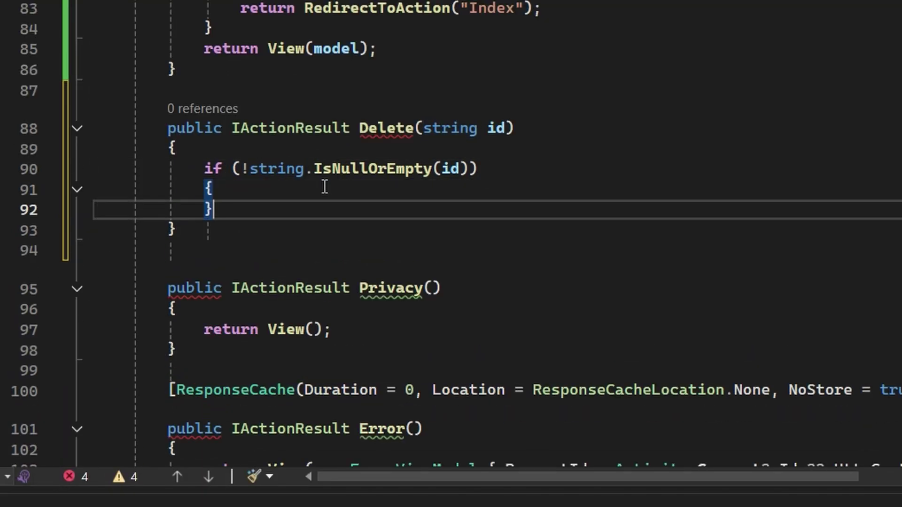
{"action": "key", "text": "Return"}
{"action": "key", "text": "Delete"}
{"action": "left_click", "coordinate": [325, 187]}
{"action": "key", "text": "Return"}
{"action": "type", "text": "Client"}
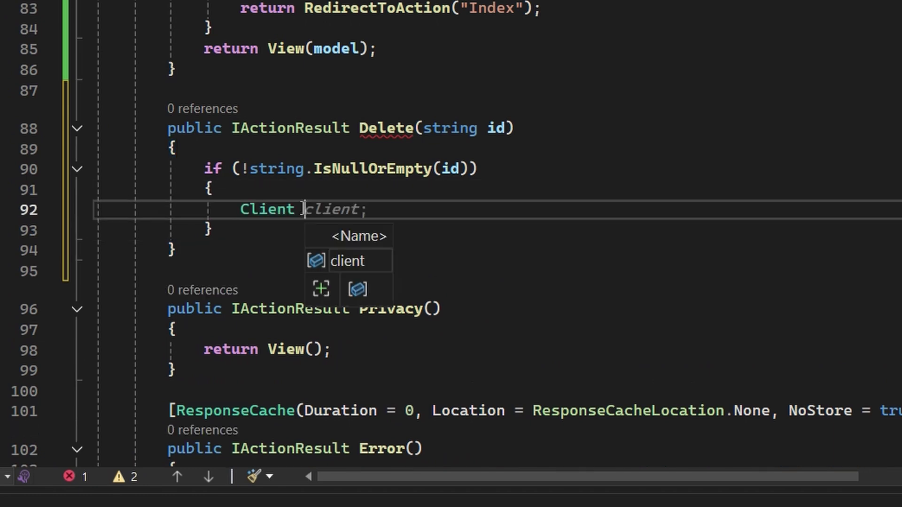
{"action": "key", "text": "Escape"}
{"action": "key", "text": "Tab"}
{"action": "key", "text": "Return"}
{"action": "type", "text": "if (client != null) {"}
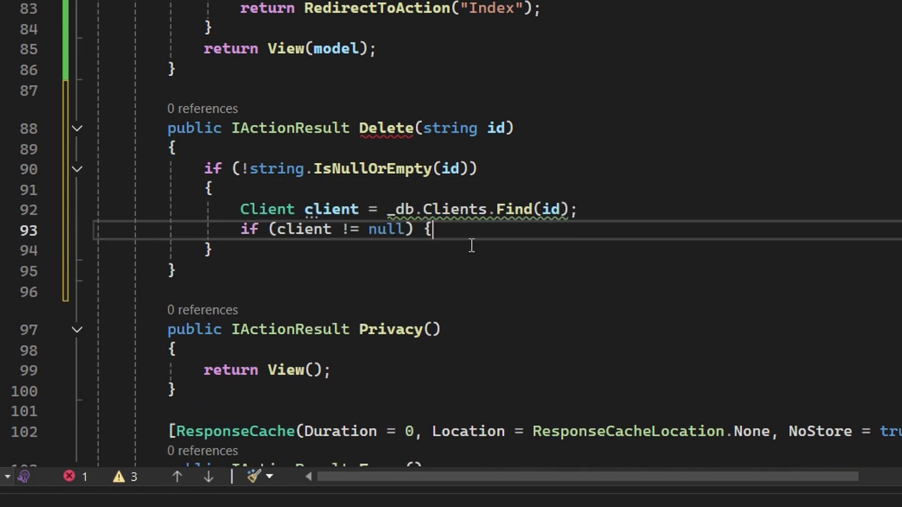
Step: Remove the client when found, save changes, and return RedirectToAction("Index")
{"action": "key", "text": "Tab"}
{"action": "key", "text": "Return"}
{"action": "key", "text": "Tab"}
{"action": "key", "text": "Return"}
{"action": "type", "text": "_db."}
{"action": "key", "text": "Tab"}
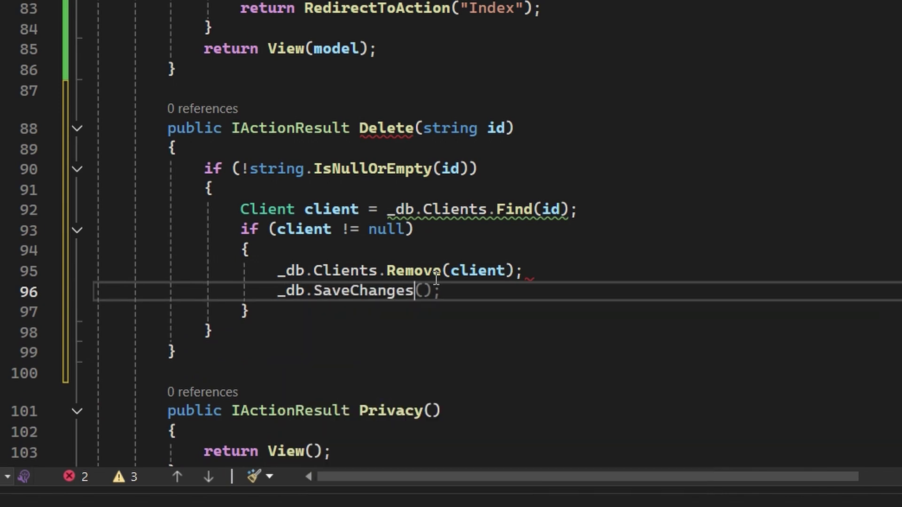
{"action": "key", "text": "Tab"}
{"action": "left_click", "coordinate": [275, 329]}
{"action": "key", "text": "Return"}
{"action": "type", "text": "ret"}
{"action": "key", "text": "Tab"}
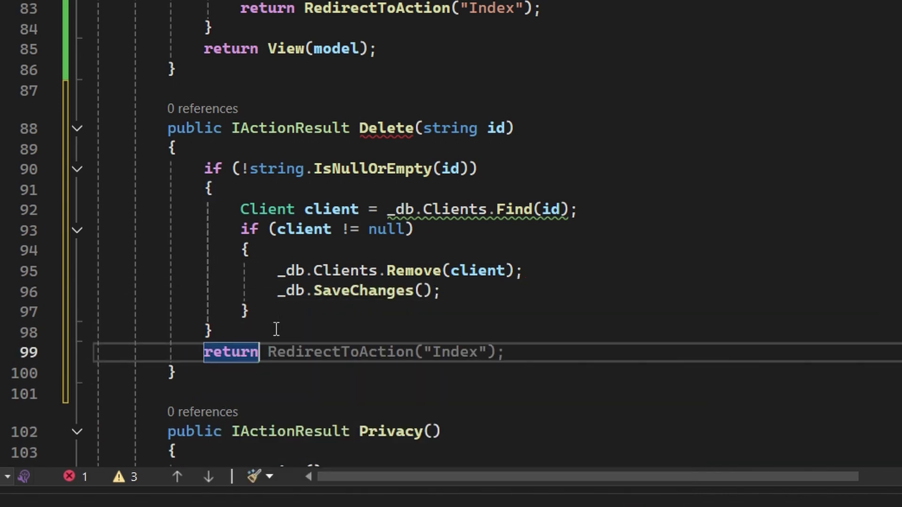
{"action": "key", "text": "Tab"}
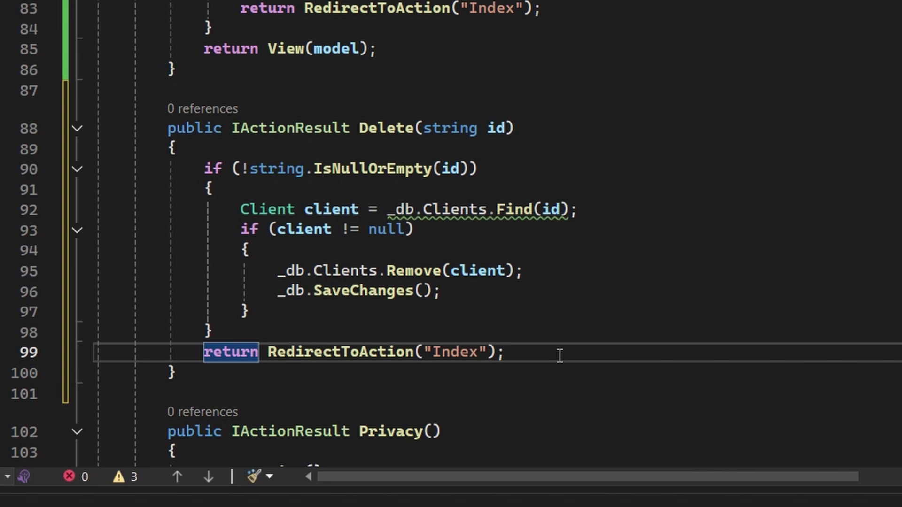
{"action": "scroll", "coordinate": [439, 318], "scroll_direction": "down", "scroll_amount": 1}
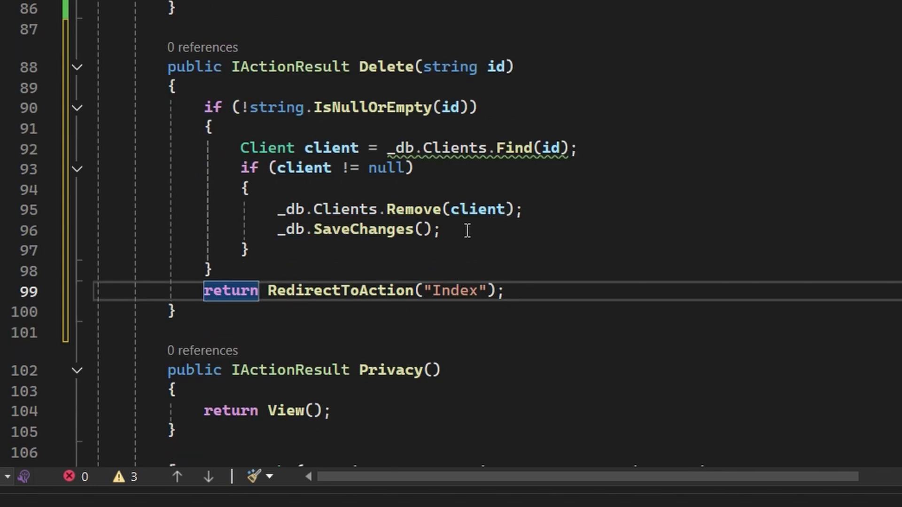
{"action": "left_click", "coordinate": [465, 230]}
{"action": "left_click", "coordinate": [493, 209]}
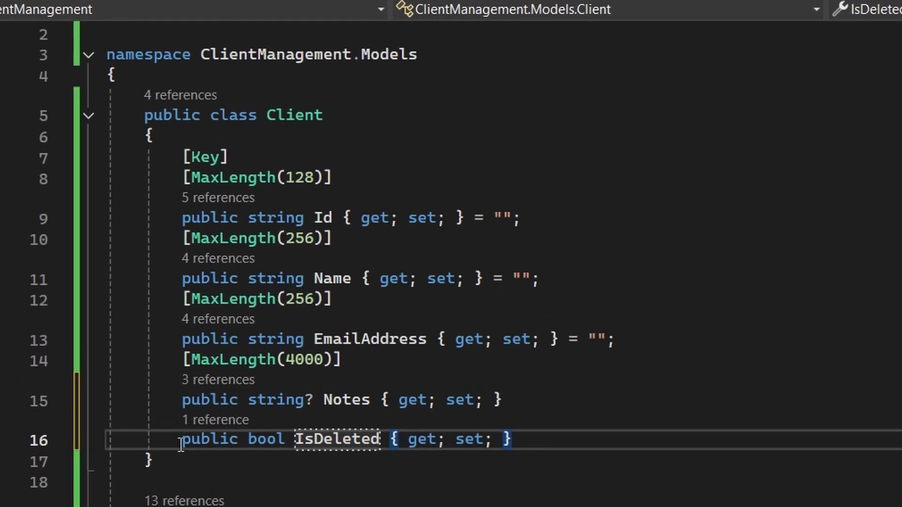
Step: Give the Client model's IsDeleted property a default of false
{"action": "key", "text": "shift+Home"}
{"action": "left_click", "coordinate": [545, 431]}
{"action": "type", "text": "=fa"}
{"action": "key", "text": "Tab"}
{"action": "double_click", "coordinate": [332, 439]}
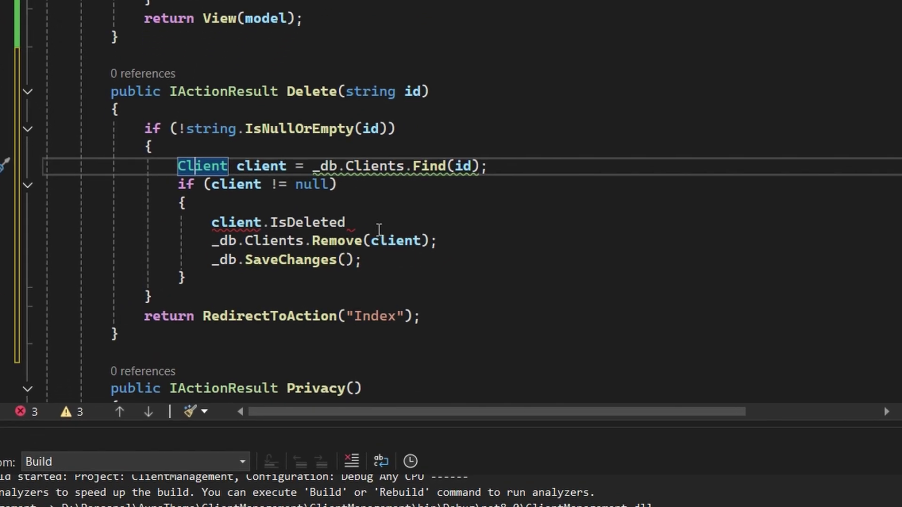
Step: Try soft-deleting in Delete: comment out Remove and mark the entry Modified
{"action": "left_click", "coordinate": [379, 227]}
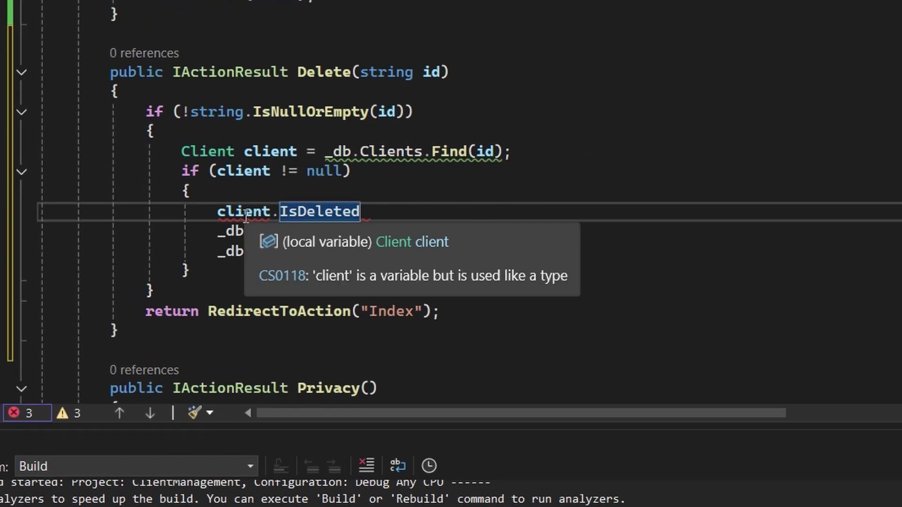
{"action": "type", "text": "= true;"}
{"action": "left_click", "coordinate": [216, 231]}
{"action": "type", "text": "//"}
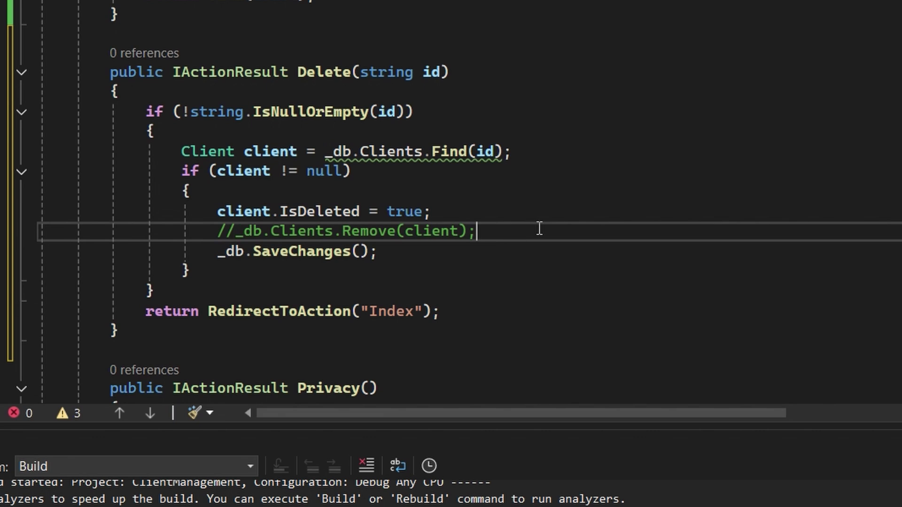
{"action": "key", "text": "Return"}
{"action": "type", "text": "_db.ent"}
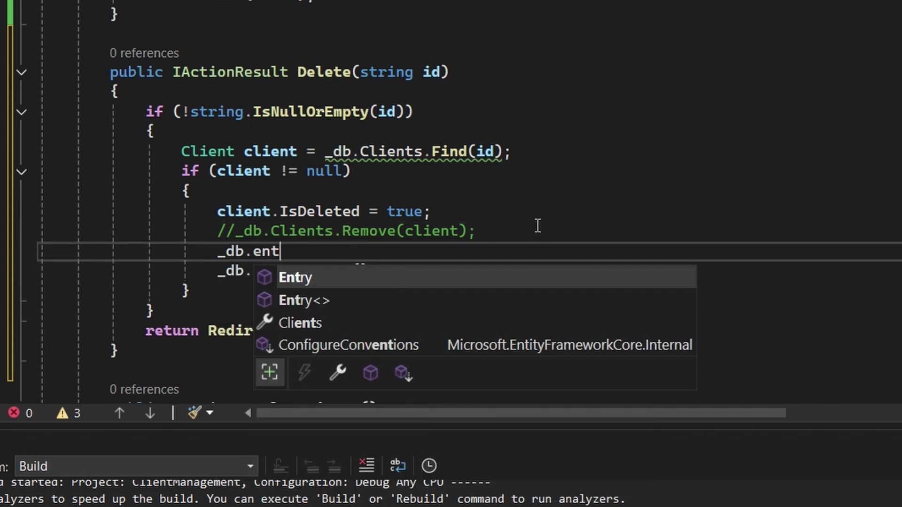
{"action": "type", "text": "(client).s"}
{"action": "key", "text": "Tab"}
{"action": "type", "text": "="}
{"action": "key", "text": "Tab"}
{"action": "scroll", "coordinate": [469, 222], "scroll_direction": "up", "scroll_amount": 8}
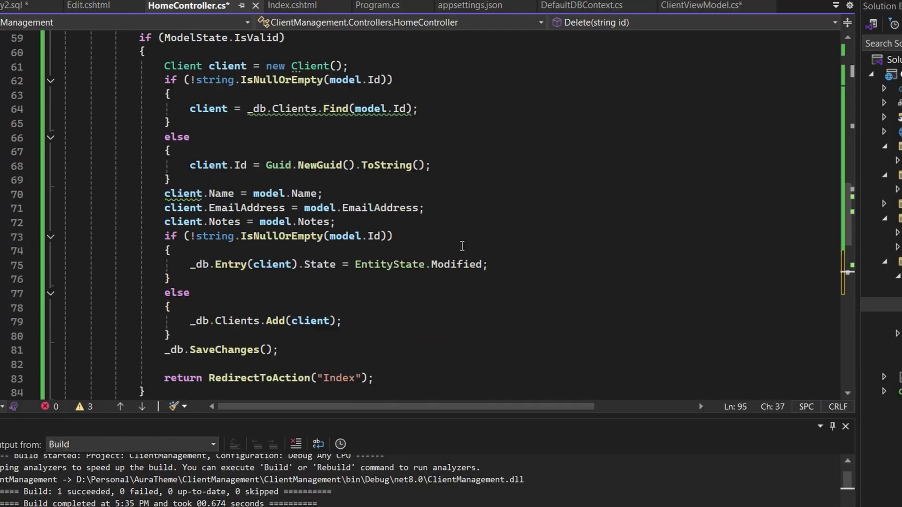
{"action": "scroll", "coordinate": [469, 222], "scroll_direction": "up", "scroll_amount": 4}
{"action": "scroll", "coordinate": [469, 222], "scroll_direction": "up", "scroll_amount": 4}
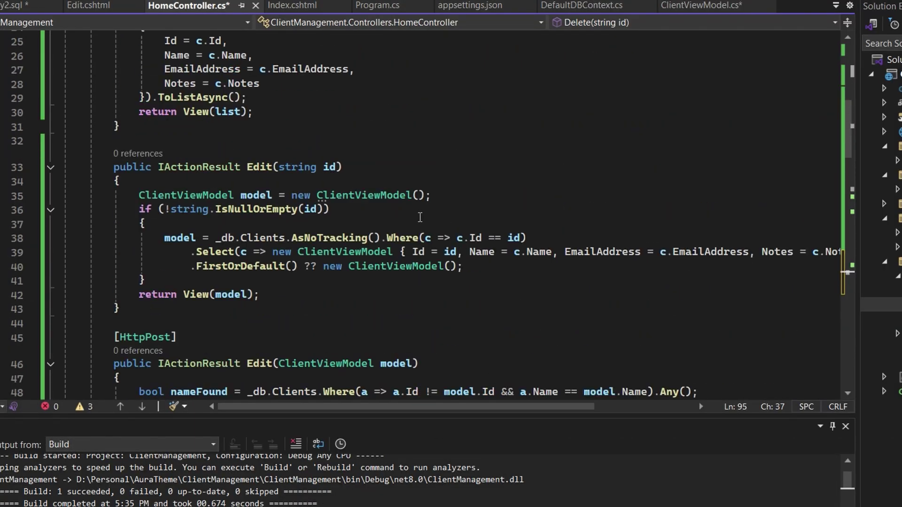
Step: Add an IsDeleted condition to the Edit query's Where clause, then delete it
{"action": "left_click", "coordinate": [419, 218]}
{"action": "left_click", "coordinate": [521, 238]}
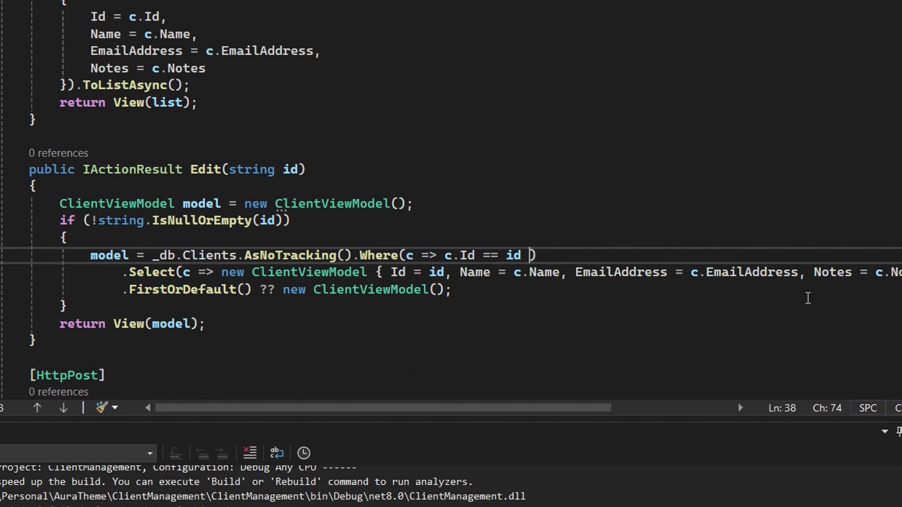
{"action": "type", "text": "a"}
{"action": "key", "text": "BackSpace"}
{"action": "type", "text": "c.is"}
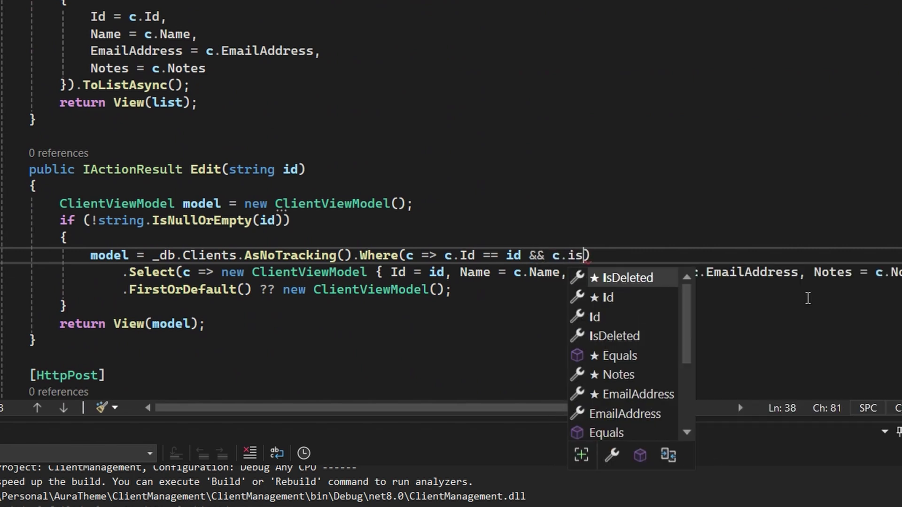
{"action": "key", "text": "Tab"}
{"action": "type", "text": "==false"}
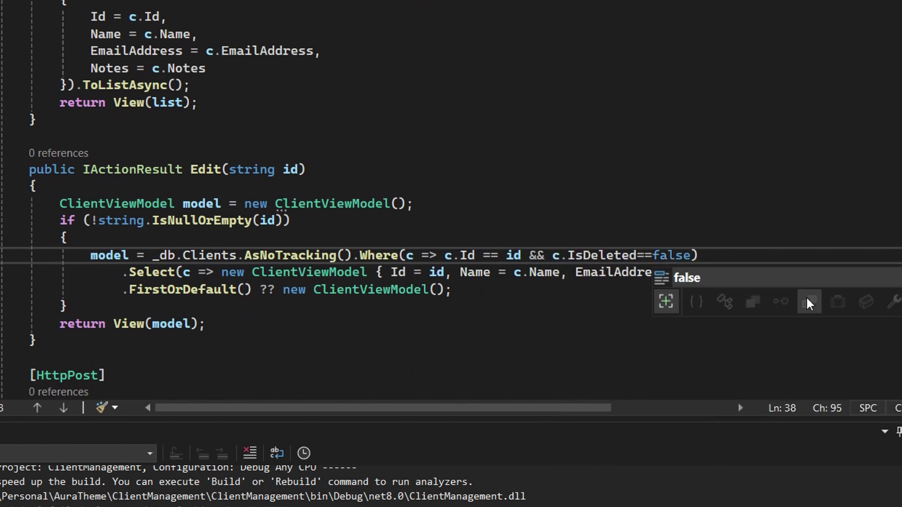
{"action": "left_click", "coordinate": [754, 220]}
{"action": "left_click", "coordinate": [754, 255]}
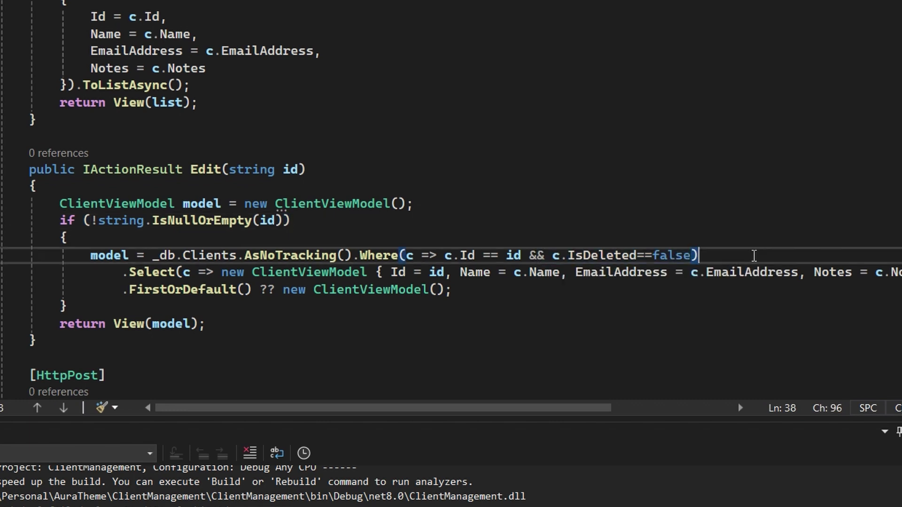
{"action": "left_click_drag", "start_coordinate": [698, 255], "coordinate": [530, 255]}
{"action": "key", "text": "BackSpace"}
{"action": "key", "text": "BackSpace"}
{"action": "scroll", "coordinate": [544, 251], "scroll_direction": "down", "scroll_amount": 8}
{"action": "scroll", "coordinate": [543, 248], "scroll_direction": "down", "scroll_amount": 9}
{"action": "scroll", "coordinate": [543, 249], "scroll_direction": "down", "scroll_amount": 4}
{"action": "scroll", "coordinate": [543, 248], "scroll_direction": "down", "scroll_amount": 2}
{"action": "scroll", "coordinate": [544, 248], "scroll_direction": "up", "scroll_amount": 1}
Step: Restore plain removal in Delete by uncommenting Remove and cutting the soft-delete lines
{"action": "left_click", "coordinate": [135, 251]}
{"action": "key", "text": "BackSpace"}
{"action": "key", "text": "BackSpace"}
{"action": "left_click", "coordinate": [342, 234]}
{"action": "key", "text": "ctrl+x"}
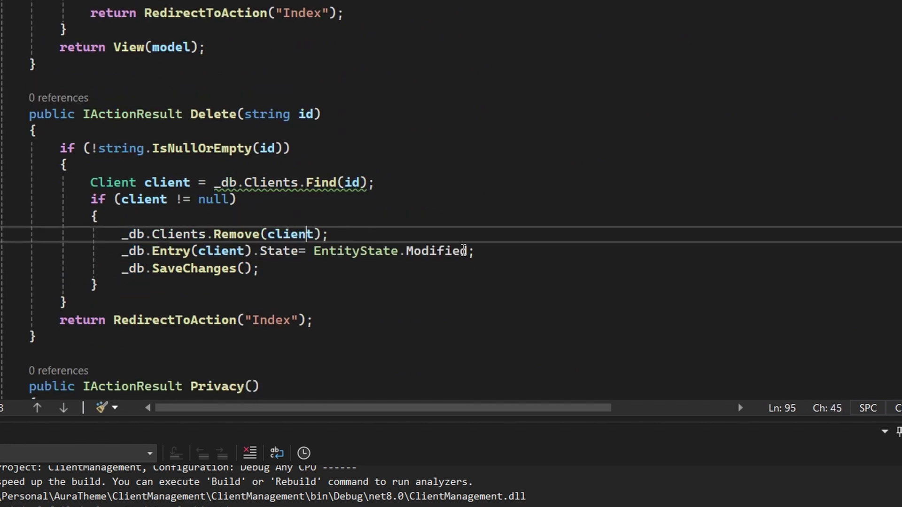
{"action": "left_click", "coordinate": [496, 251]}
{"action": "key", "text": "ctrl+x"}
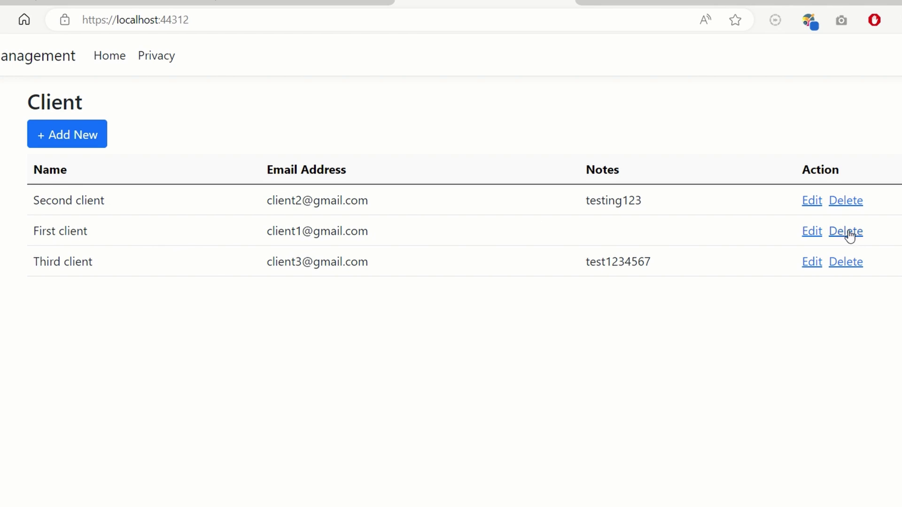
Step: Request deletion of First client and confirm the prompt
{"action": "left_click", "coordinate": [851, 237]}
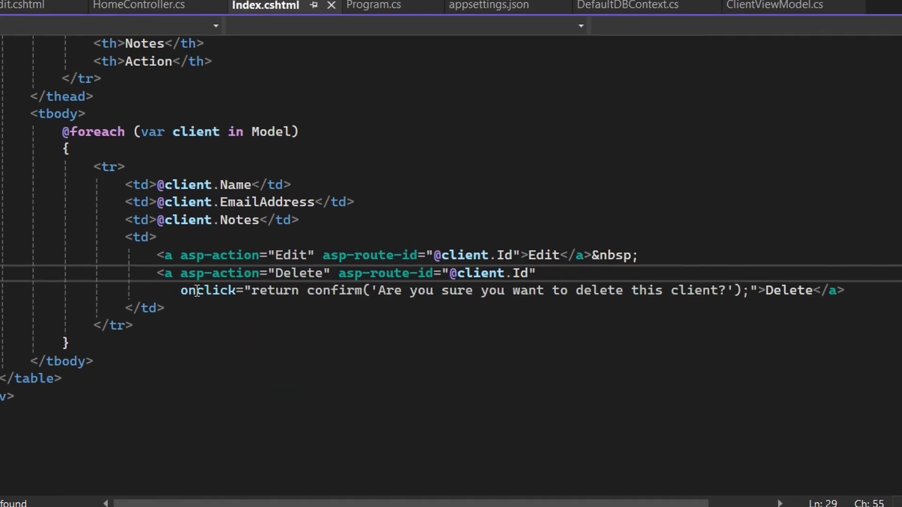
{"action": "left_click_drag", "start_coordinate": [182, 290], "coordinate": [504, 291]}
{"action": "left_click_drag", "start_coordinate": [379, 290], "coordinate": [694, 293]}
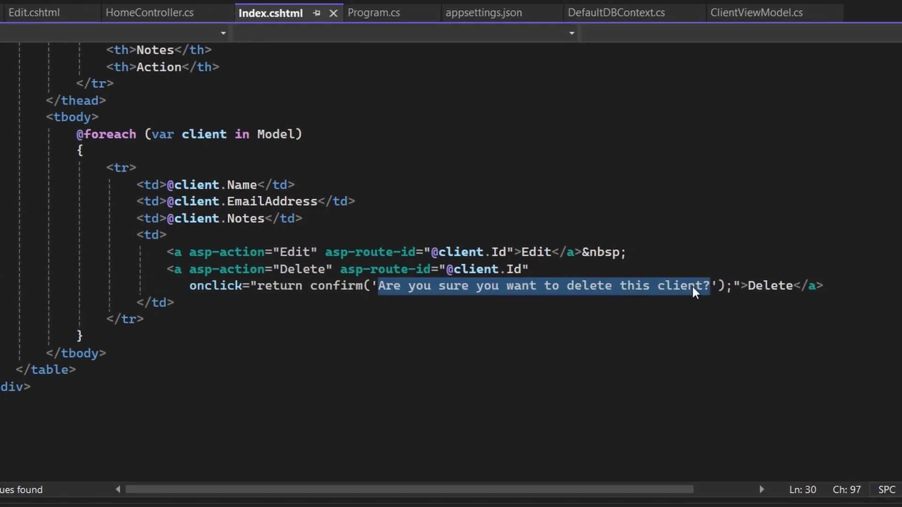
{"action": "left_click", "coordinate": [694, 293]}
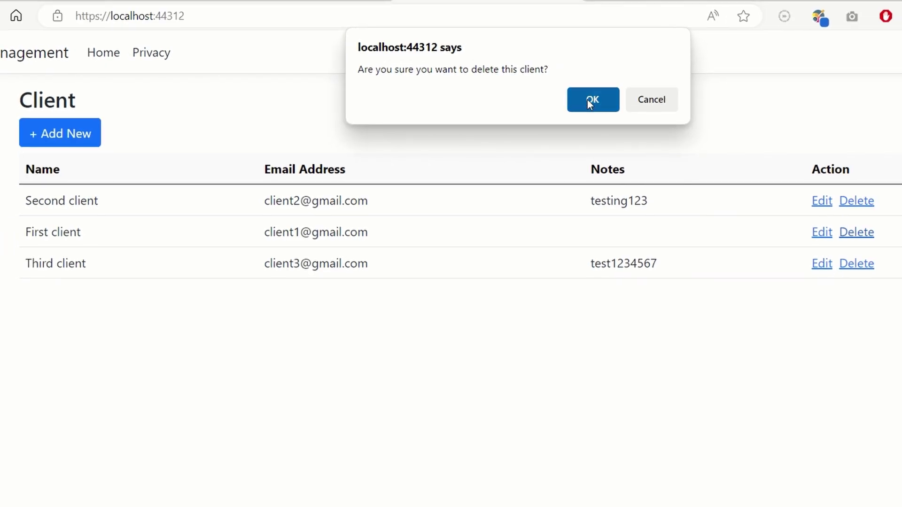
{"action": "left_click", "coordinate": [593, 96]}
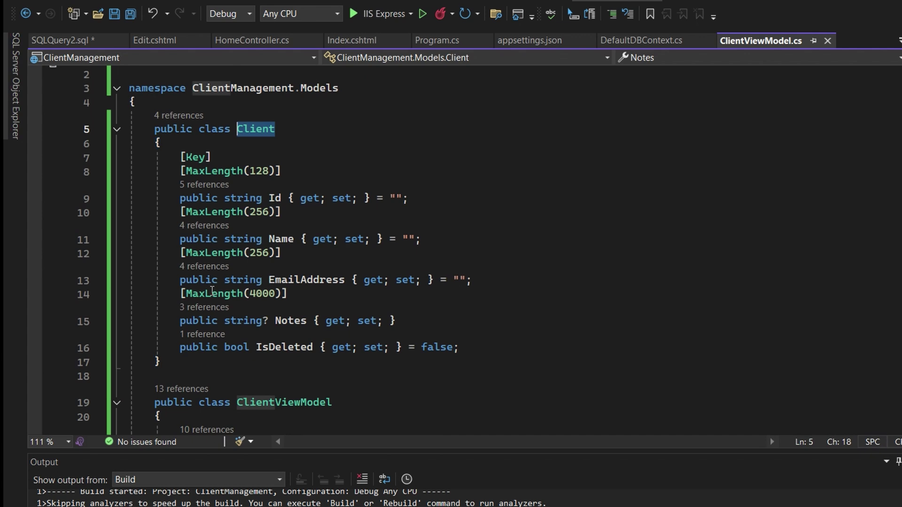
Step: Comment out IsDeleted in the model, re-confirm deleting First client, and check a client's edit form
{"action": "left_click", "coordinate": [180, 347]}
{"action": "type", "text": "//localhost:44312"}
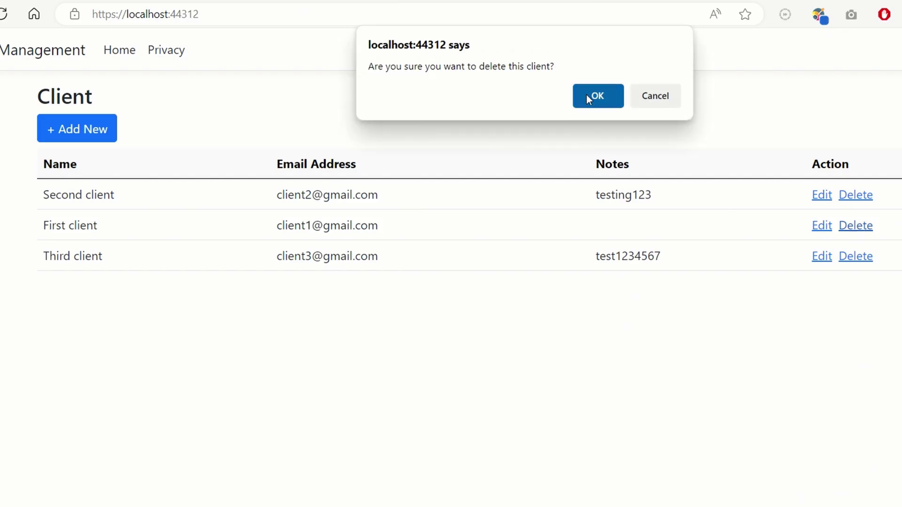
{"action": "left_click", "coordinate": [586, 94]}
{"action": "left_click_drag", "start_coordinate": [51, 226], "coordinate": [438, 233]}
{"action": "left_click", "coordinate": [645, 374]}
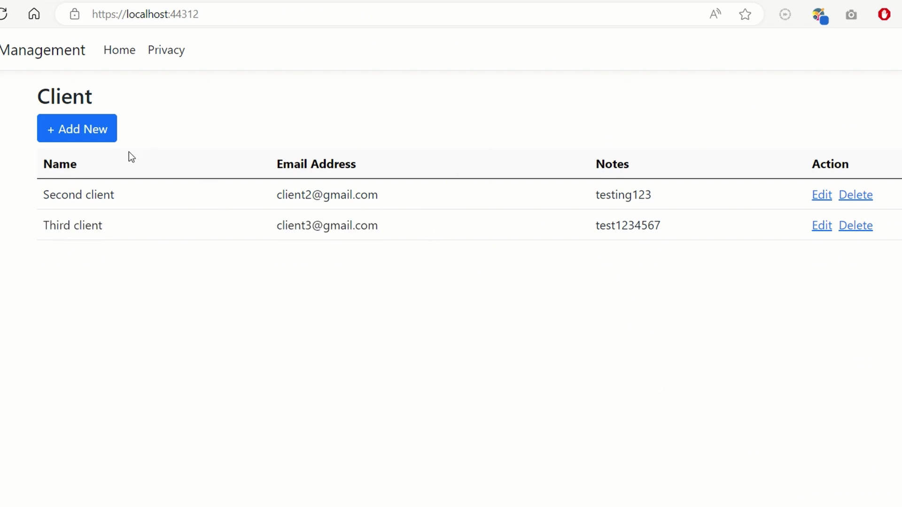
{"action": "left_click", "coordinate": [71, 127]}
{"action": "left_click", "coordinate": [128, 322]}
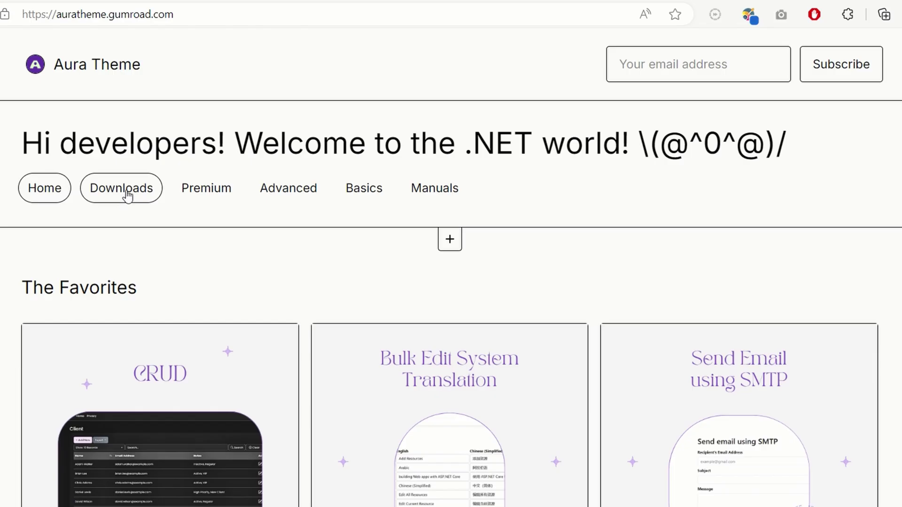
Step: Open The Crud product in the Aura Theme store, choose Crud Elite, and open its live demo
{"action": "left_click", "coordinate": [120, 195]}
{"action": "scroll", "coordinate": [756, 273], "scroll_direction": "down", "scroll_amount": 5}
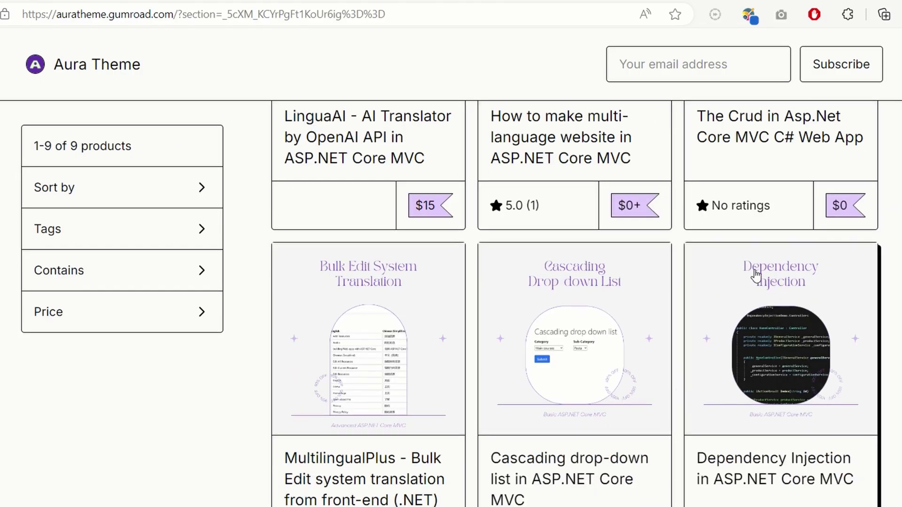
{"action": "scroll", "coordinate": [756, 274], "scroll_direction": "up", "scroll_amount": 2}
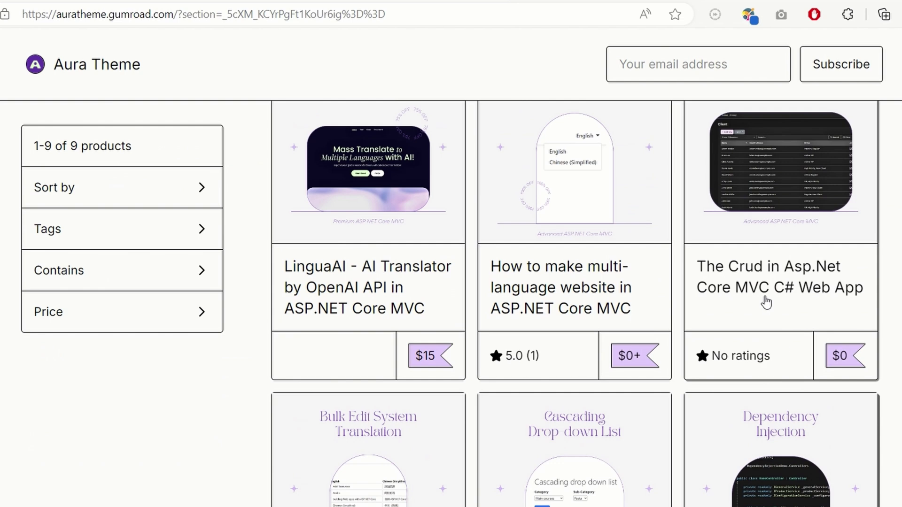
{"action": "left_click", "coordinate": [766, 302]}
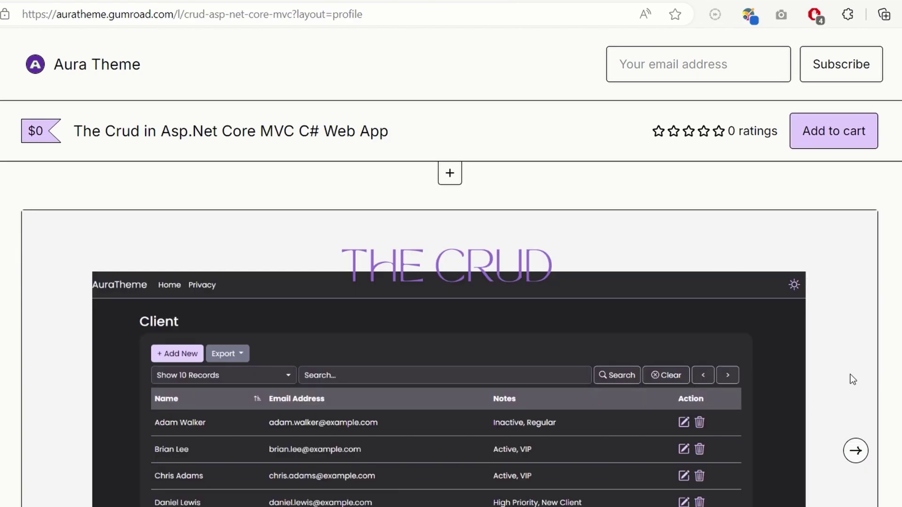
{"action": "scroll", "coordinate": [848, 391], "scroll_direction": "down", "scroll_amount": 5}
{"action": "scroll", "coordinate": [848, 395], "scroll_direction": "down", "scroll_amount": 3}
{"action": "scroll", "coordinate": [745, 367], "scroll_direction": "up", "scroll_amount": 2}
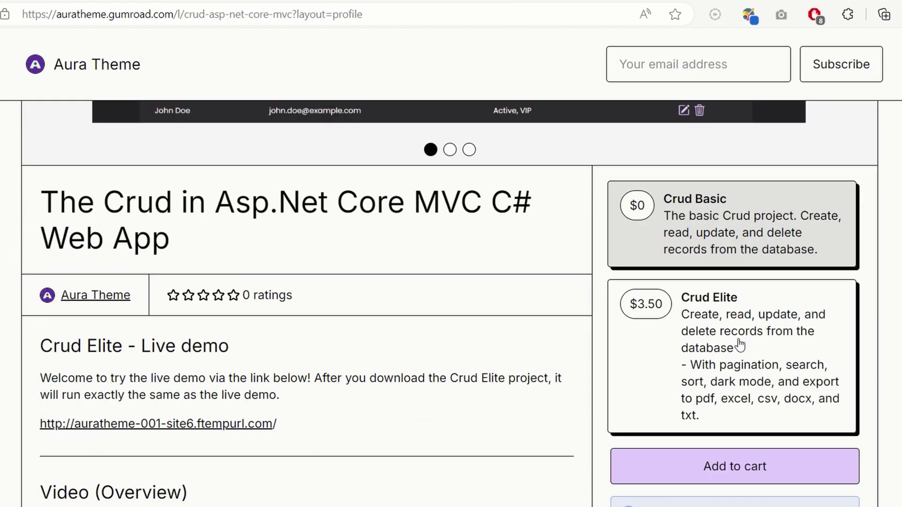
{"action": "left_click", "coordinate": [740, 347]}
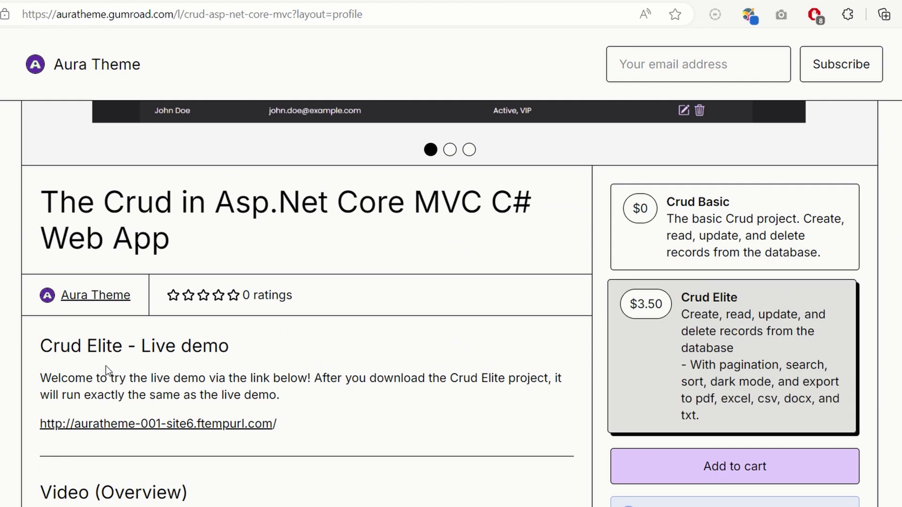
{"action": "right_click", "coordinate": [143, 428]}
{"action": "left_click", "coordinate": [240, 178]}
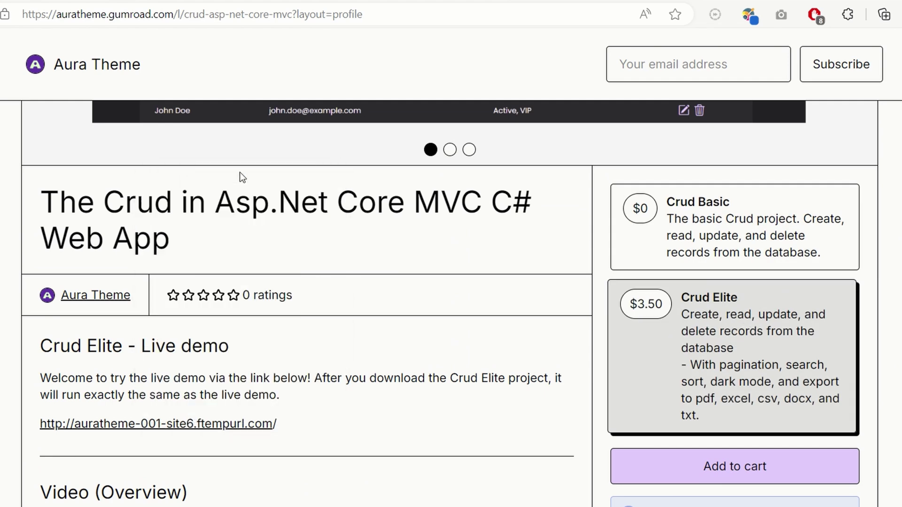
Step: Page through the client records to the last page and back to page 1
{"action": "left_click", "coordinate": [211, 420]}
{"action": "scroll", "coordinate": [413, 339], "scroll_direction": "down", "scroll_amount": 2}
{"action": "scroll", "coordinate": [297, 277], "scroll_direction": "up", "scroll_amount": 2}
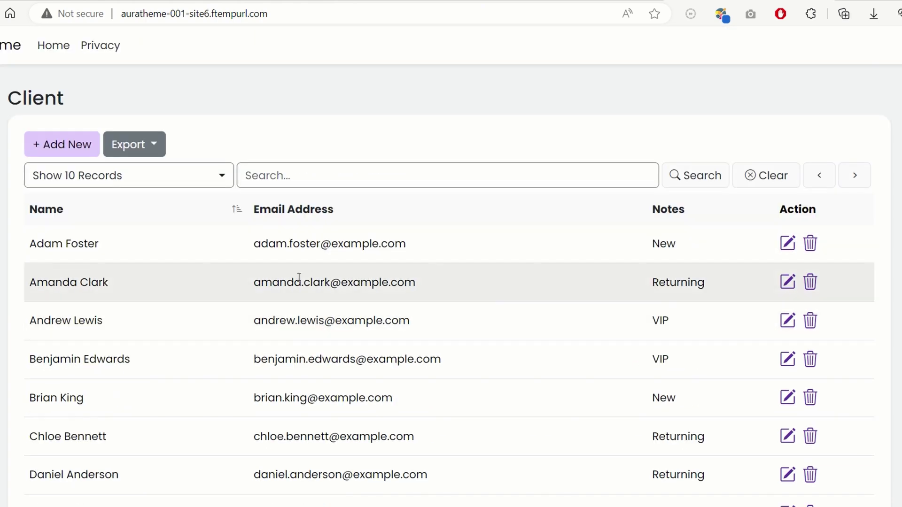
{"action": "scroll", "coordinate": [262, 268], "scroll_direction": "down", "scroll_amount": 3}
{"action": "left_click", "coordinate": [804, 438]}
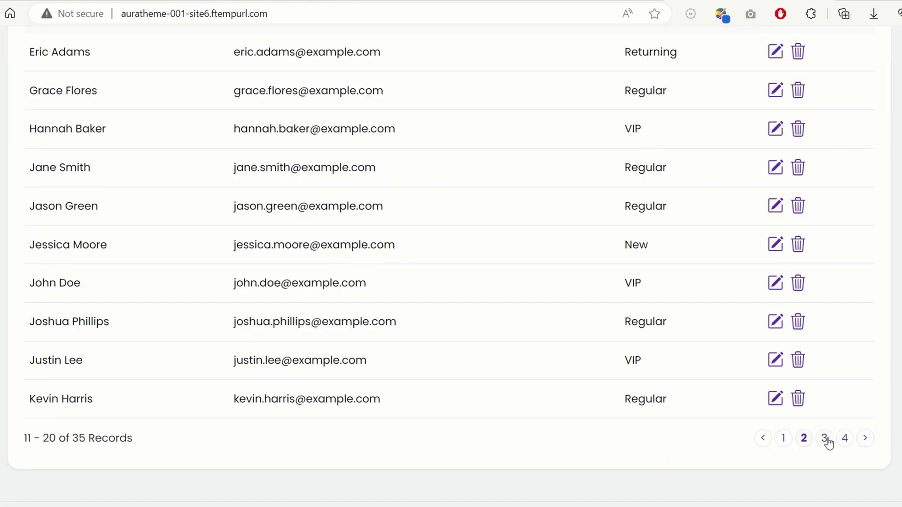
{"action": "left_click", "coordinate": [826, 440]}
{"action": "left_click", "coordinate": [843, 439]}
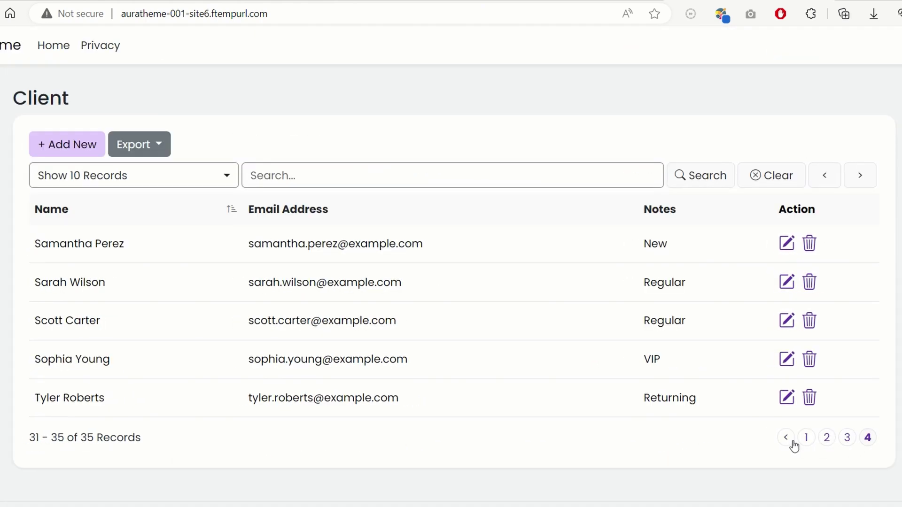
{"action": "left_click", "coordinate": [808, 438]}
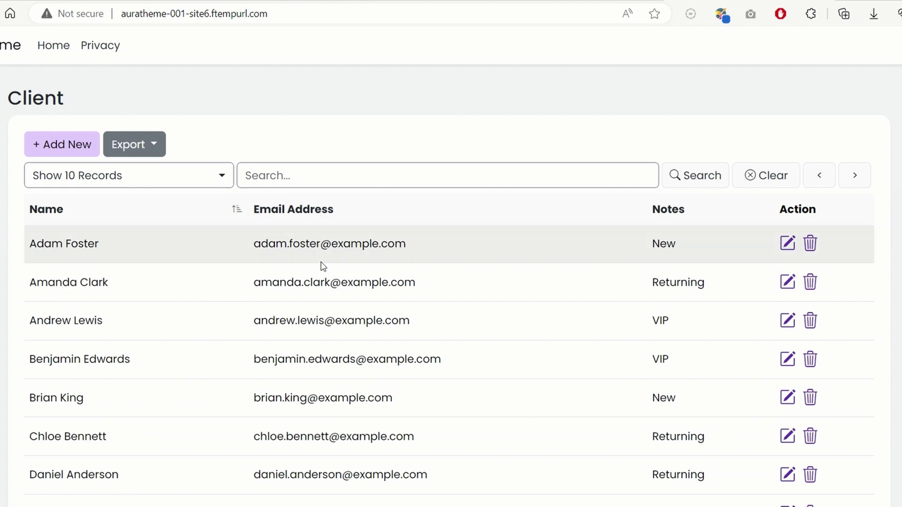
Step: Filter the clients by 'amanda', clear the search, and view the export formats
{"action": "double_click", "coordinate": [276, 282]}
{"action": "left_click_drag", "start_coordinate": [276, 283], "coordinate": [294, 180]}
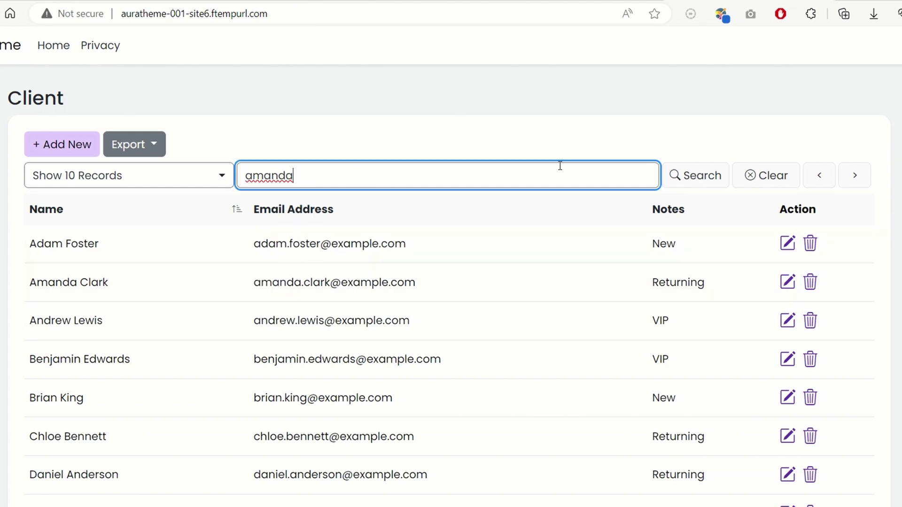
{"action": "left_click", "coordinate": [688, 182]}
{"action": "left_click", "coordinate": [776, 175]}
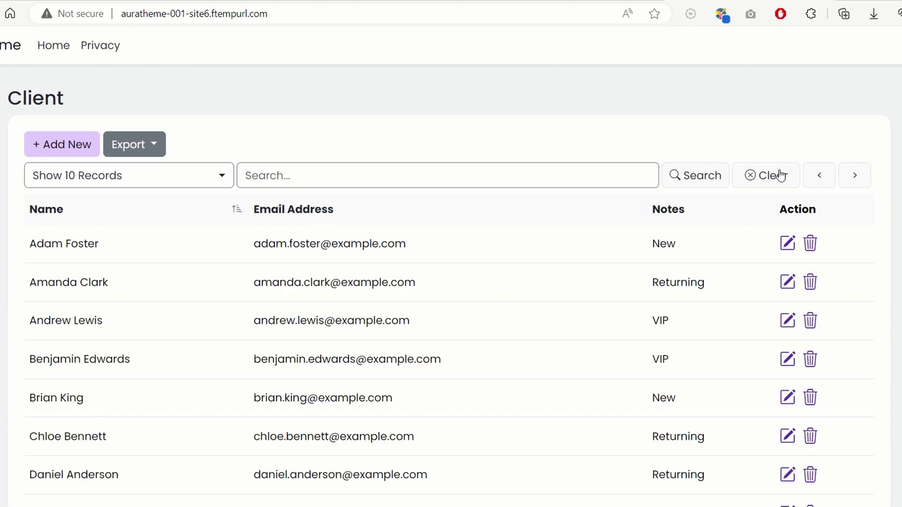
{"action": "left_click", "coordinate": [149, 146]}
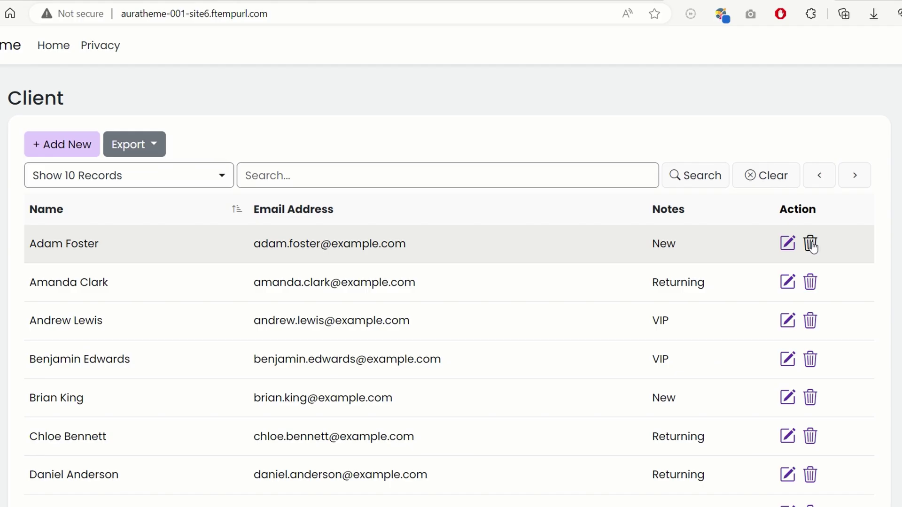
{"action": "left_click", "coordinate": [810, 243]}
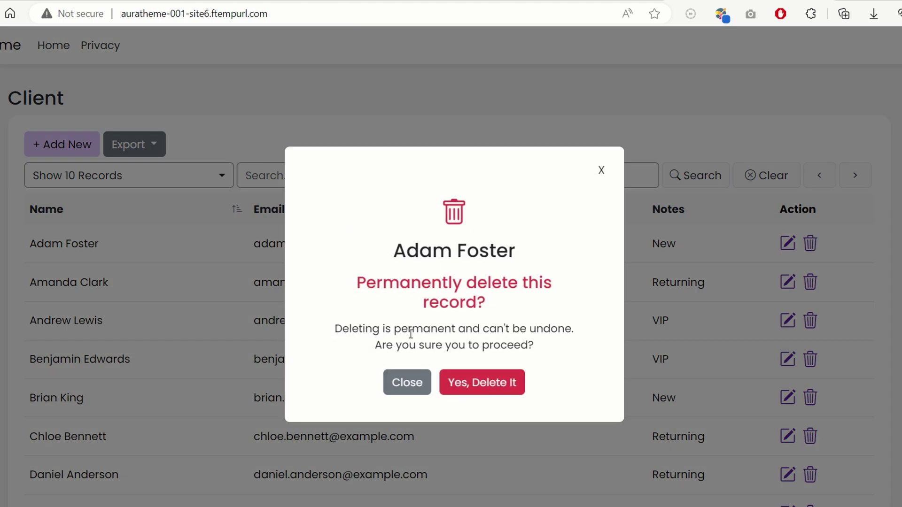
{"action": "left_click", "coordinate": [411, 382]}
{"action": "left_click", "coordinate": [887, 44]}
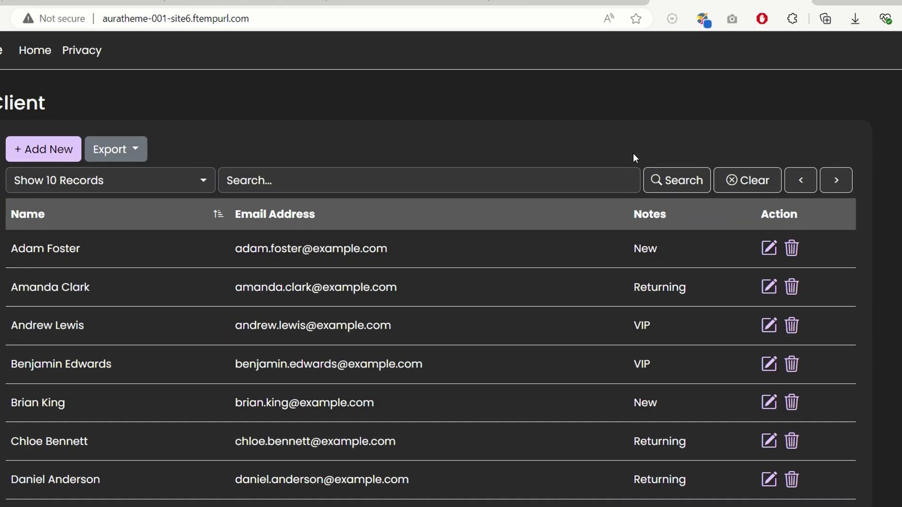
{"action": "left_click", "coordinate": [887, 44]}
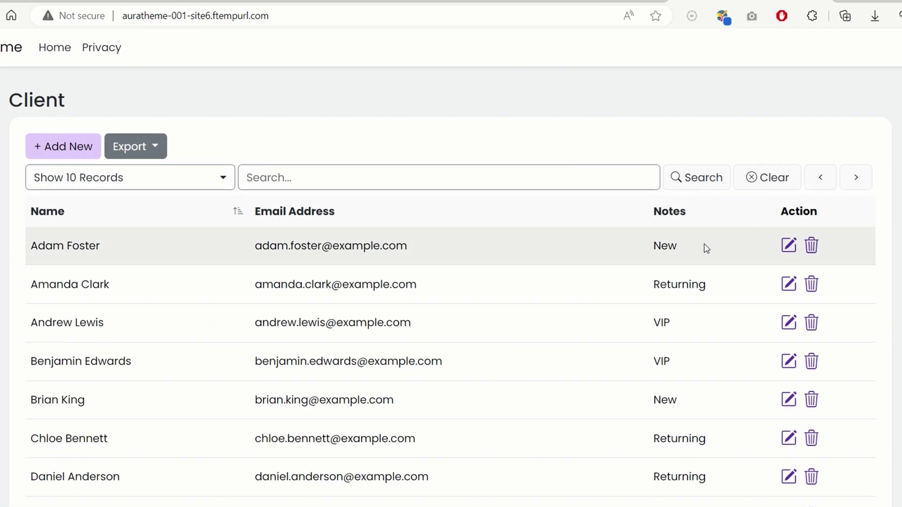
{"action": "left_click", "coordinate": [451, 211]}
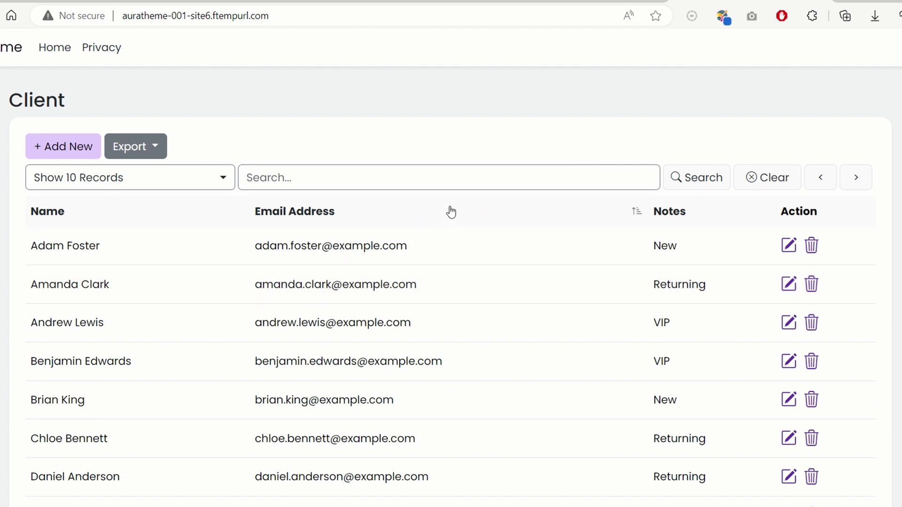
{"action": "left_click", "coordinate": [451, 212]}
{"action": "left_click", "coordinate": [128, 218]}
{"action": "left_click", "coordinate": [124, 176]}
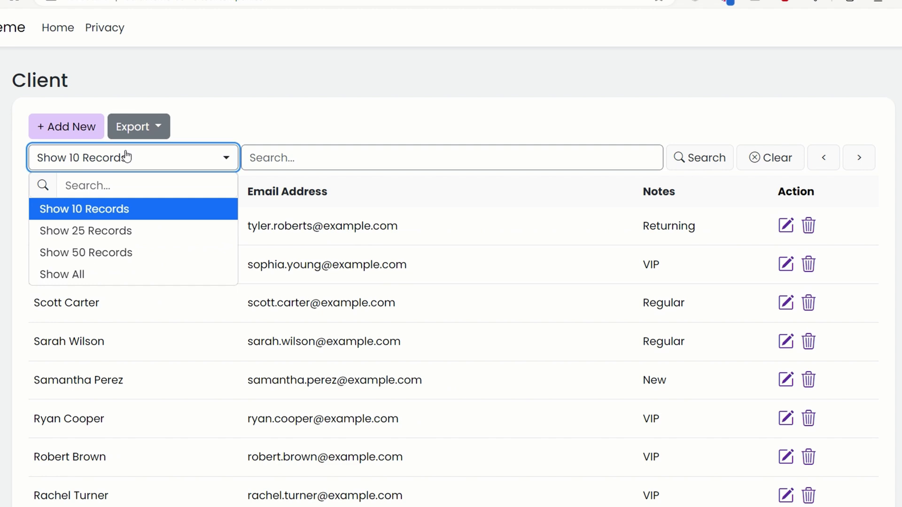
{"action": "left_click", "coordinate": [88, 230]}
{"action": "scroll", "coordinate": [190, 261], "scroll_direction": "down", "scroll_amount": 5}
{"action": "scroll", "coordinate": [192, 262], "scroll_direction": "up", "scroll_amount": 1}
{"action": "scroll", "coordinate": [191, 261], "scroll_direction": "up", "scroll_amount": 4}
{"action": "left_click", "coordinate": [115, 166]}
{"action": "left_click", "coordinate": [116, 211]}
{"action": "scroll", "coordinate": [108, 139], "scroll_direction": "down", "scroll_amount": 1}
{"action": "scroll", "coordinate": [109, 139], "scroll_direction": "up", "scroll_amount": 1}
{"action": "left_click", "coordinate": [95, 159]}
{"action": "left_click", "coordinate": [96, 274]}
{"action": "scroll", "coordinate": [513, 297], "scroll_direction": "down", "scroll_amount": 5}
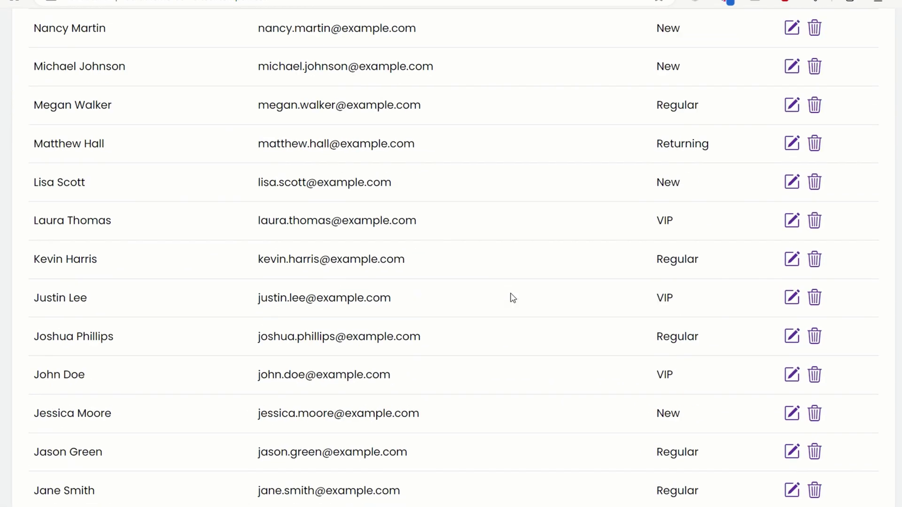
{"action": "scroll", "coordinate": [513, 299], "scroll_direction": "down", "scroll_amount": 5}
{"action": "scroll", "coordinate": [476, 139], "scroll_direction": "up", "scroll_amount": 10}
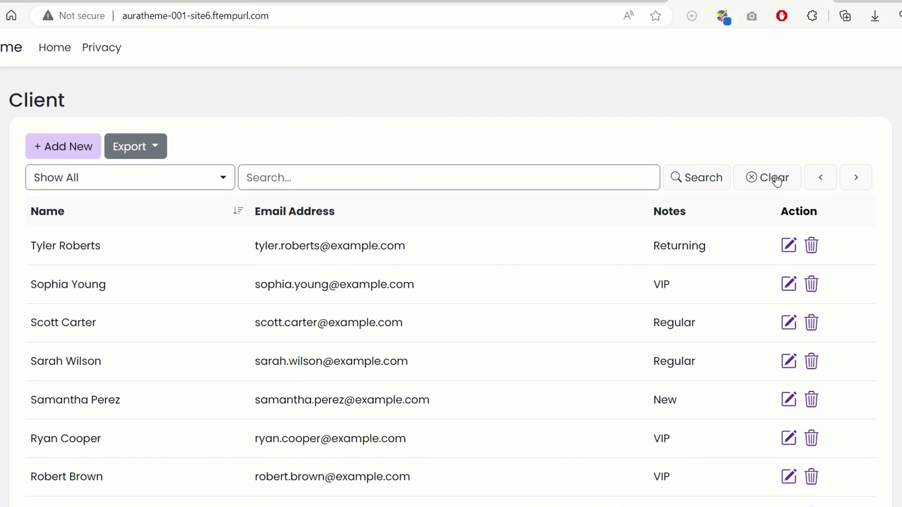
{"action": "left_click", "coordinate": [775, 179]}
{"action": "scroll", "coordinate": [469, 348], "scroll_direction": "down", "scroll_amount": 5}
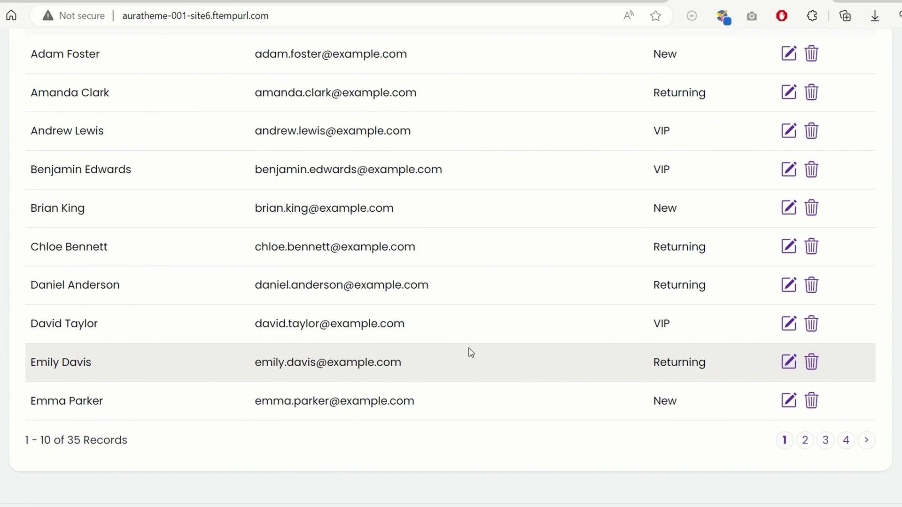
{"action": "scroll", "coordinate": [471, 352], "scroll_direction": "up", "scroll_amount": 3}
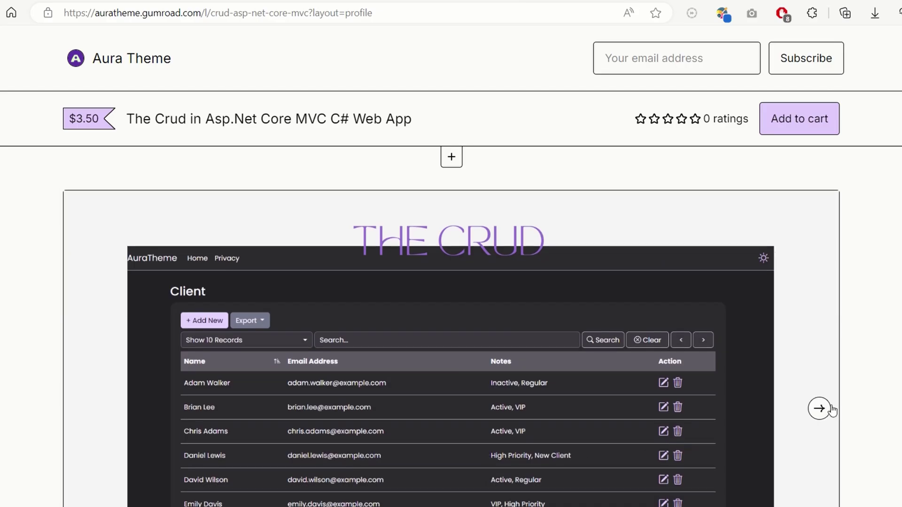
{"action": "left_click", "coordinate": [826, 410]}
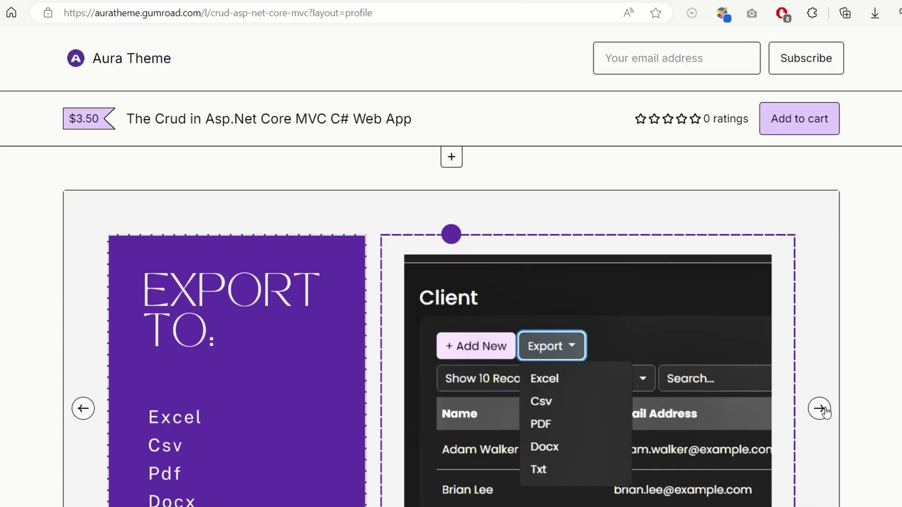
{"action": "left_click", "coordinate": [827, 411]}
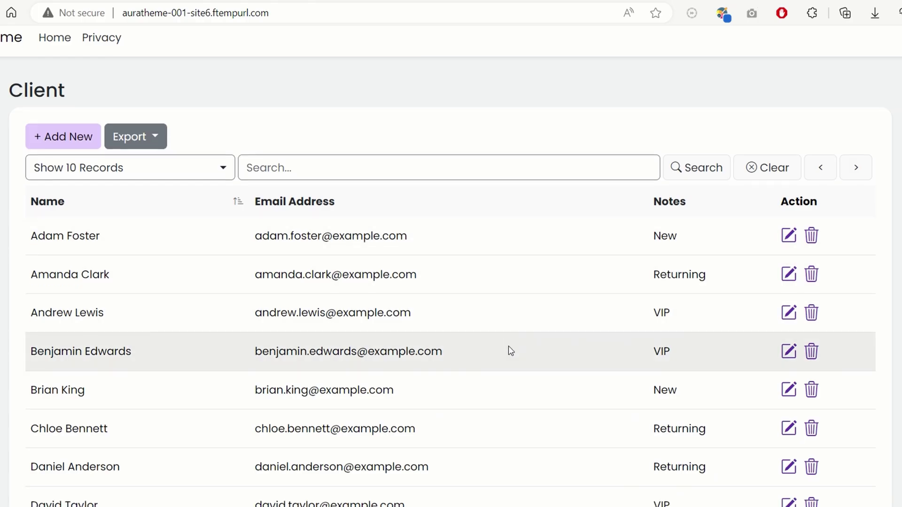
{"action": "scroll", "coordinate": [509, 351], "scroll_direction": "down", "scroll_amount": 1}
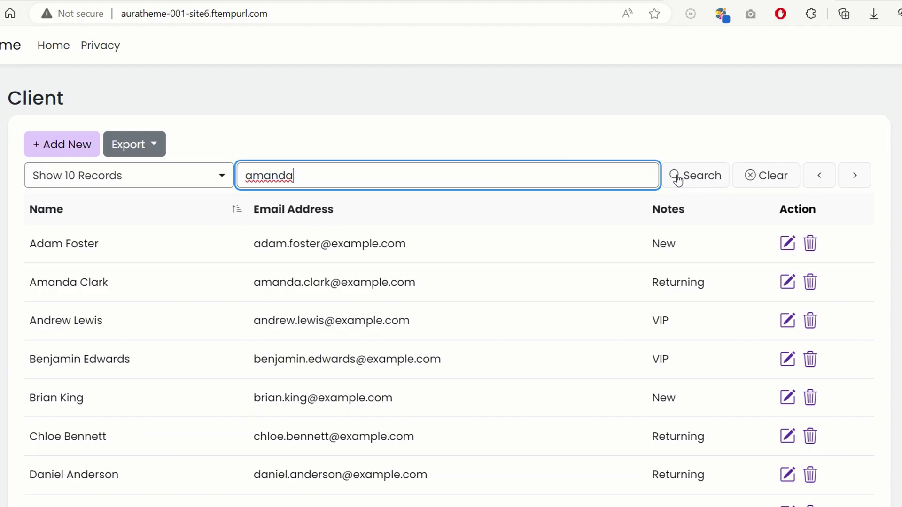
{"action": "left_click", "coordinate": [687, 179]}
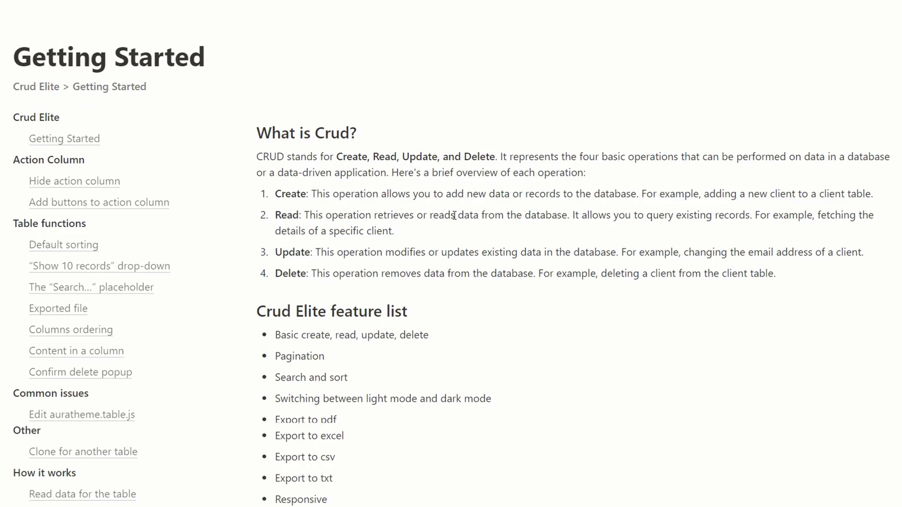
{"action": "scroll", "coordinate": [455, 215], "scroll_direction": "down", "scroll_amount": 5}
{"action": "scroll", "coordinate": [455, 215], "scroll_direction": "up", "scroll_amount": 4}
{"action": "scroll", "coordinate": [329, 185], "scroll_direction": "up", "scroll_amount": 2}
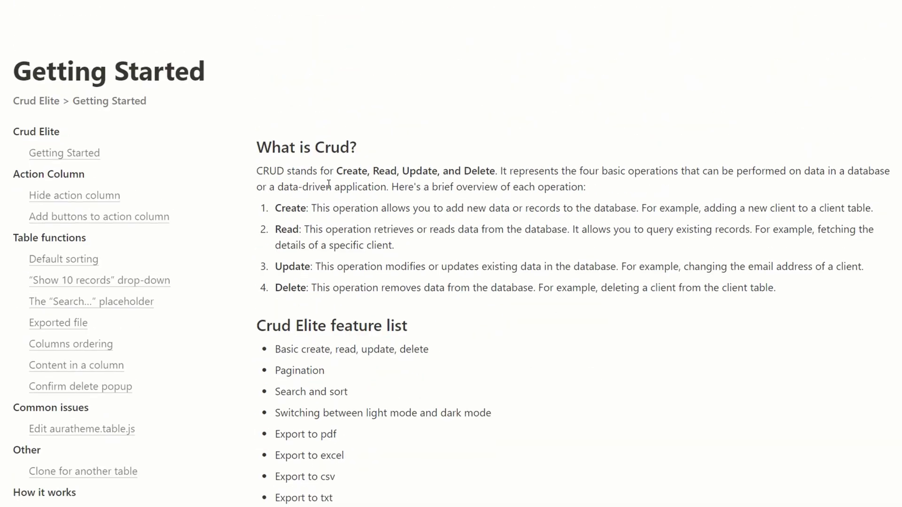
Step: Browse the action column, clone, column content and exported file guides, ending on Confirm delete popup
{"action": "left_click", "coordinate": [66, 202]}
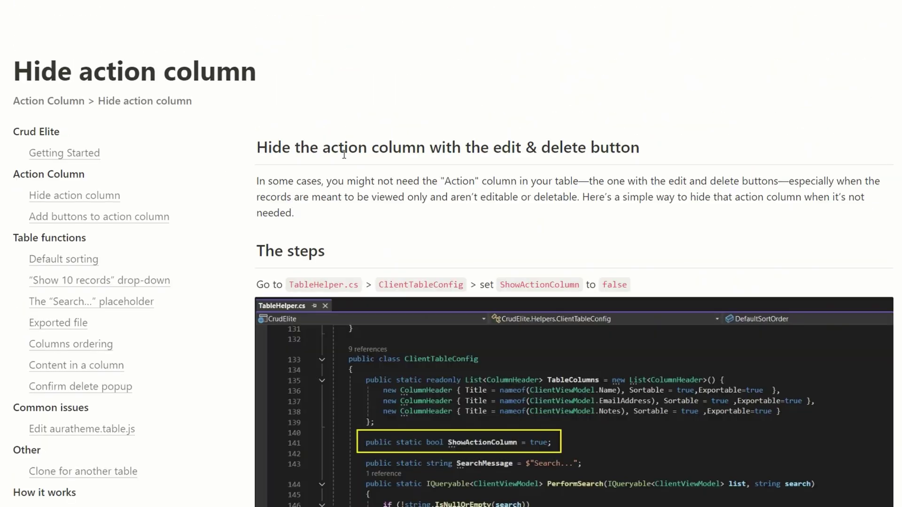
{"action": "scroll", "coordinate": [83, 168], "scroll_direction": "down", "scroll_amount": 2}
{"action": "left_click", "coordinate": [71, 154]}
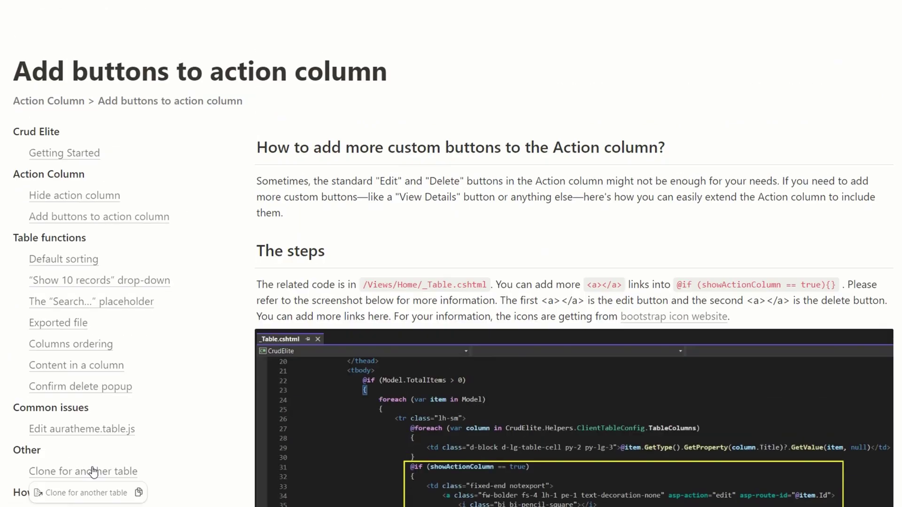
{"action": "left_click", "coordinate": [88, 471]}
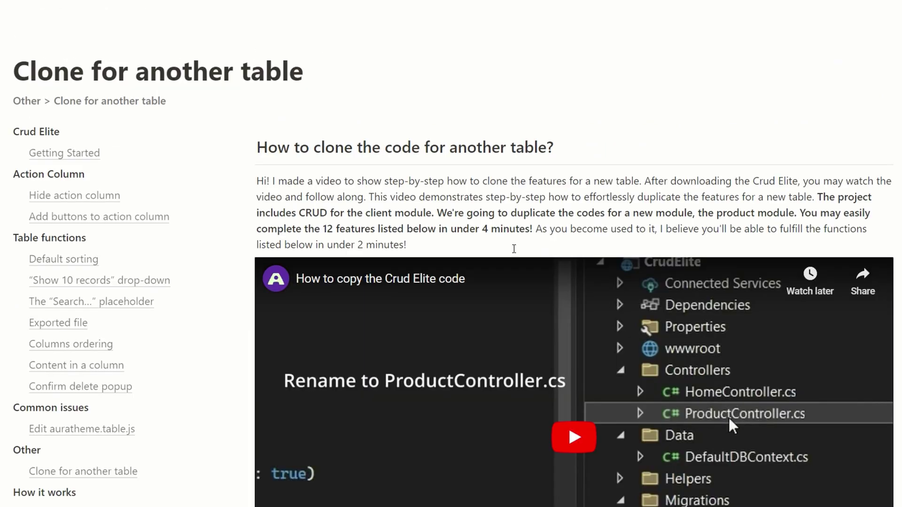
{"action": "scroll", "coordinate": [513, 248], "scroll_direction": "down", "scroll_amount": 3}
{"action": "scroll", "coordinate": [529, 276], "scroll_direction": "up", "scroll_amount": 2}
{"action": "scroll", "coordinate": [559, 498], "scroll_direction": "down", "scroll_amount": 1}
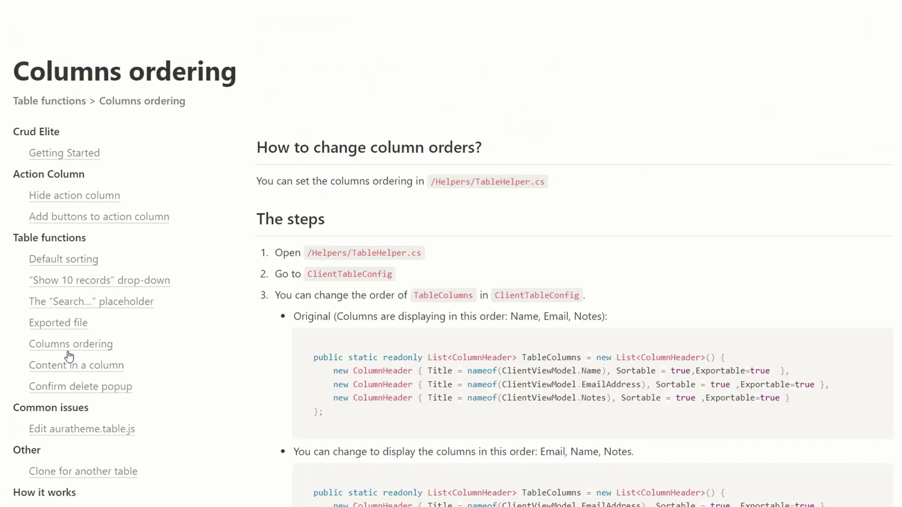
{"action": "left_click", "coordinate": [69, 365]}
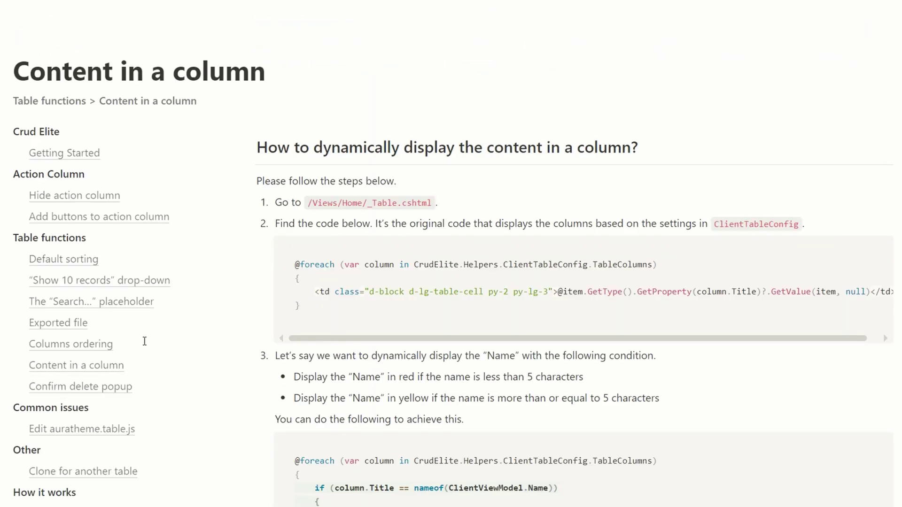
{"action": "left_click", "coordinate": [65, 323]}
{"action": "scroll", "coordinate": [535, 357], "scroll_direction": "down", "scroll_amount": 4}
{"action": "scroll", "coordinate": [523, 359], "scroll_direction": "down", "scroll_amount": 8}
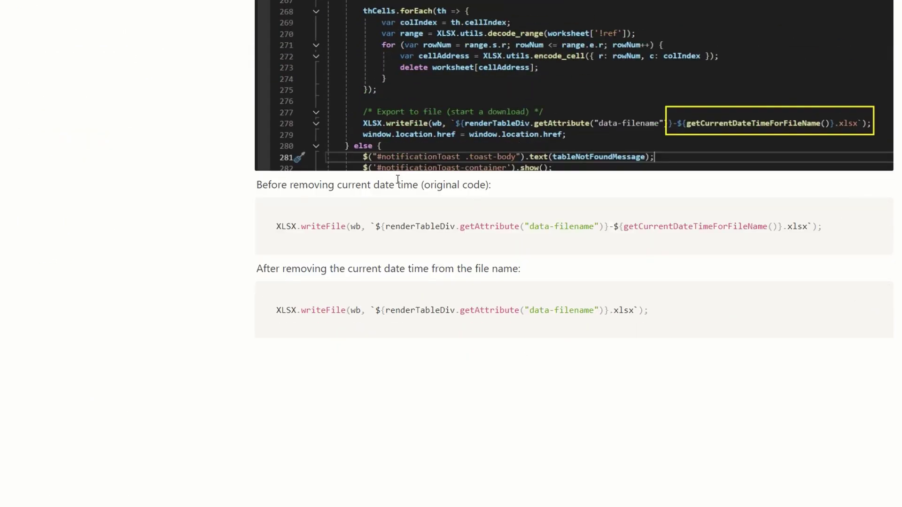
{"action": "scroll", "coordinate": [608, 297], "scroll_direction": "up", "scroll_amount": 10}
{"action": "scroll", "coordinate": [609, 296], "scroll_direction": "up", "scroll_amount": 2}
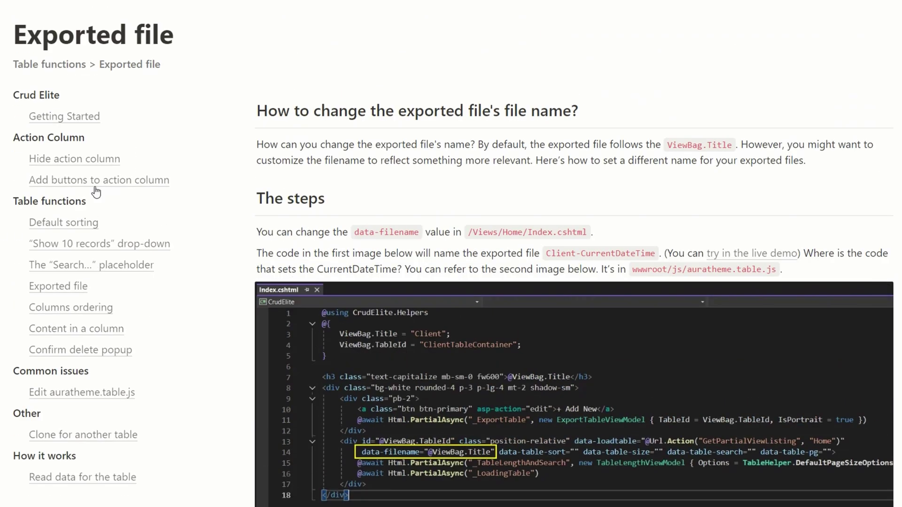
{"action": "left_click", "coordinate": [94, 350]}
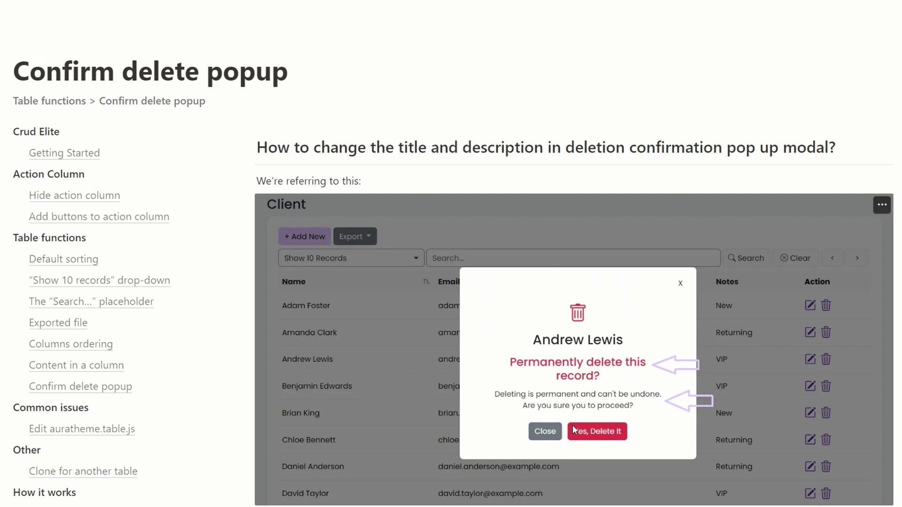